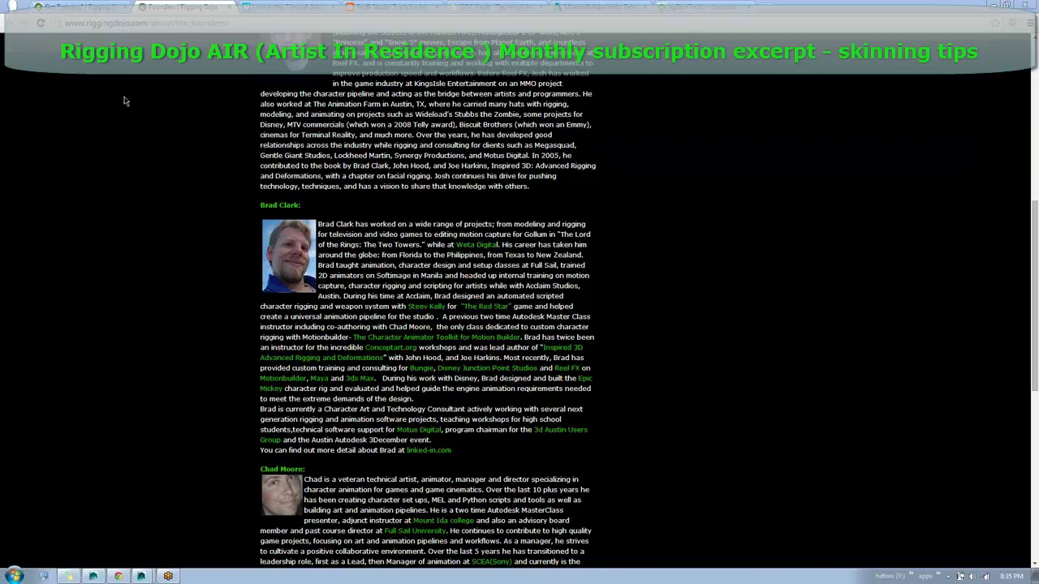
Open the Autodesk Software Reviews page from the Got Training page and look through the list of reviews.
click(101, 9)
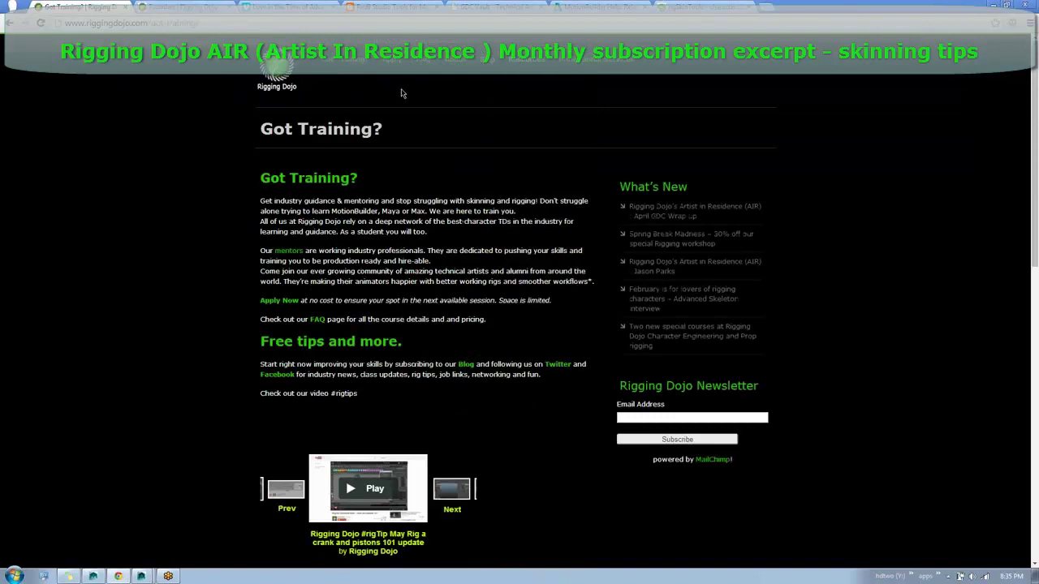
mouse_move(552, 65)
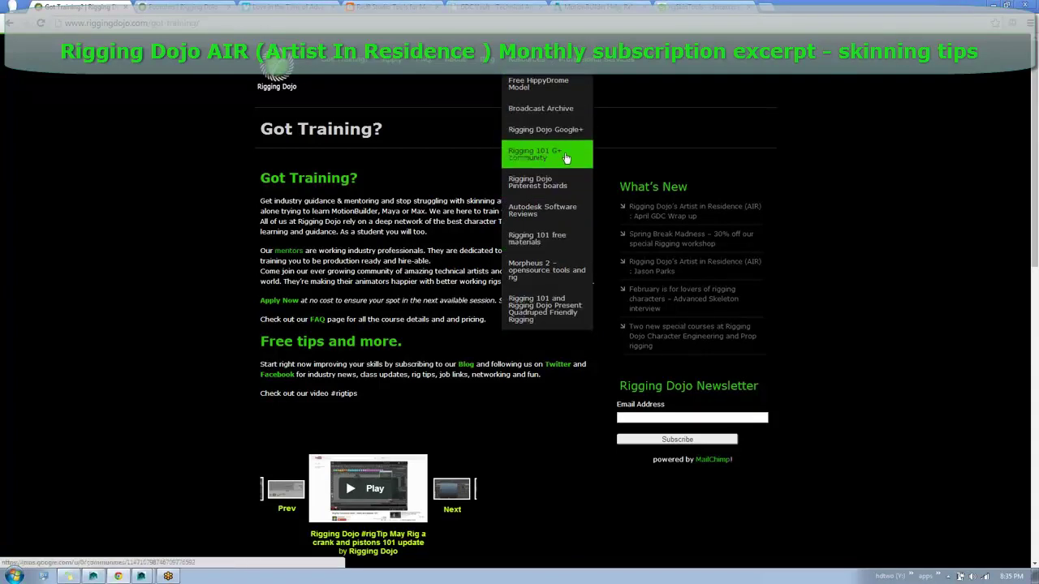
click(541, 212)
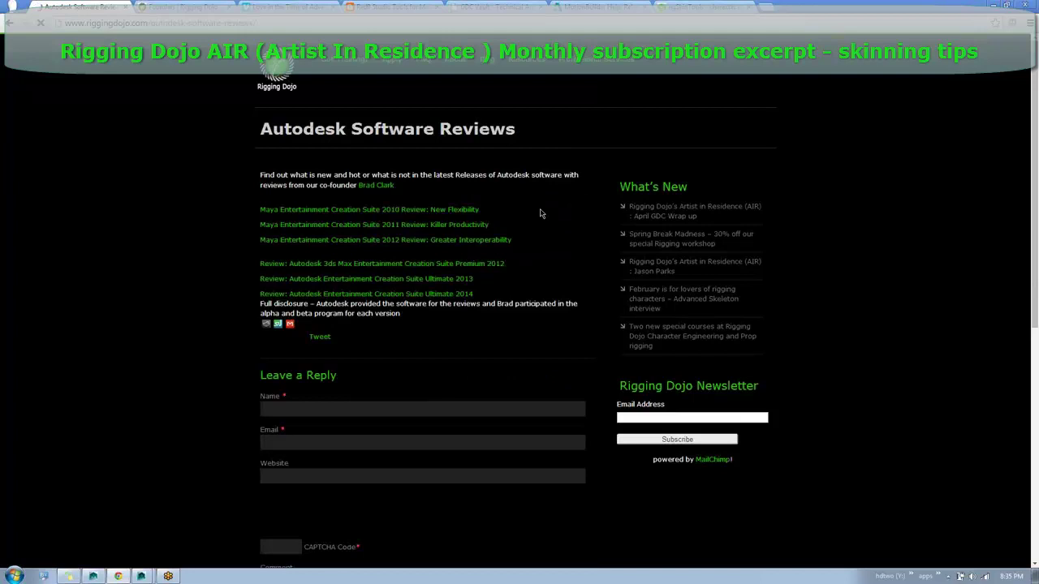
scroll(397, 427, down, 10)
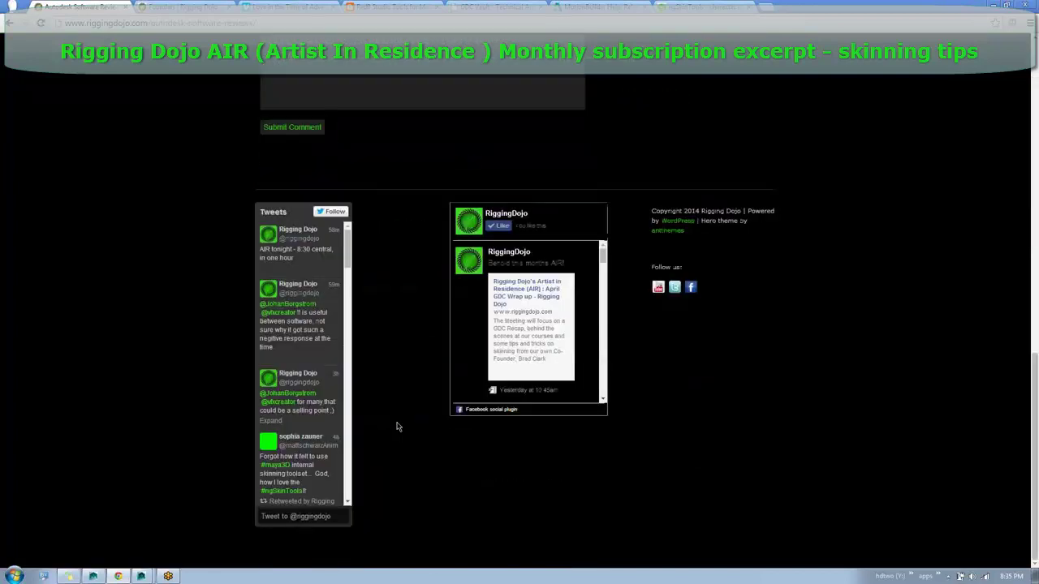
scroll(398, 427, up, 10)
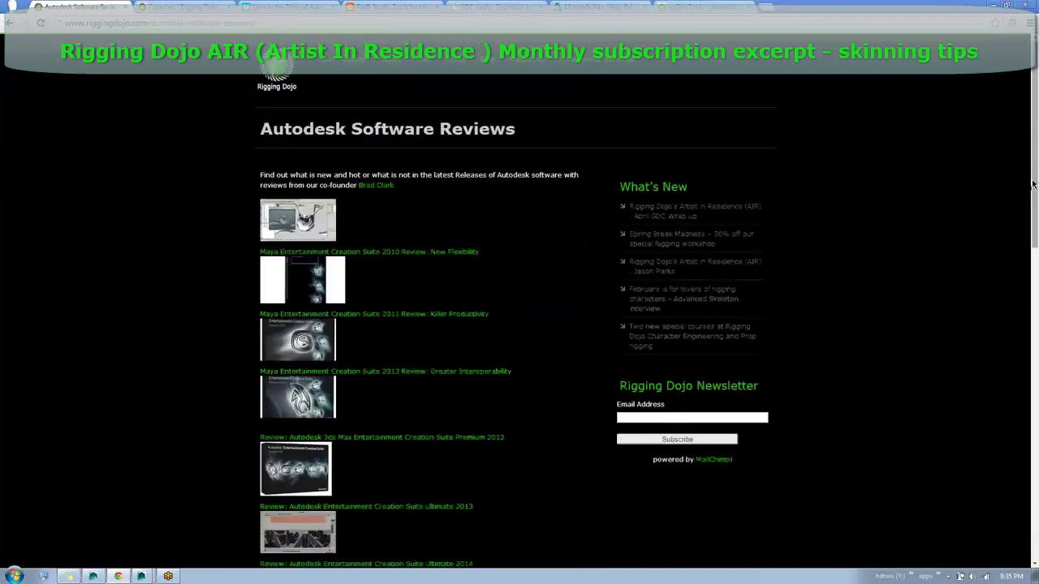
scroll(503, 268, down, 2)
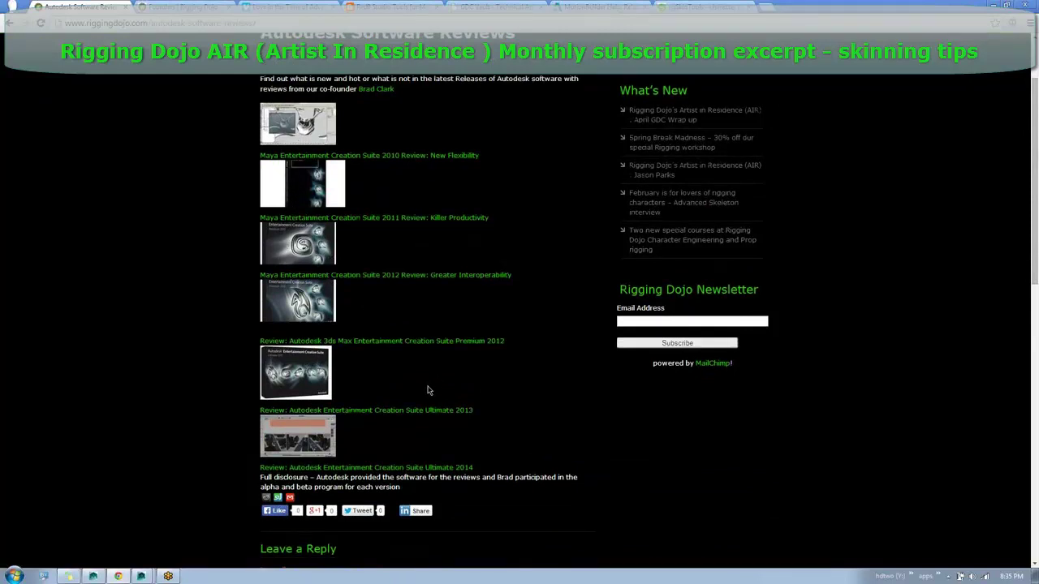
Go back to the Got Training page and open the Special Character Engineering: Morpheus course page.
right_click(446, 105)
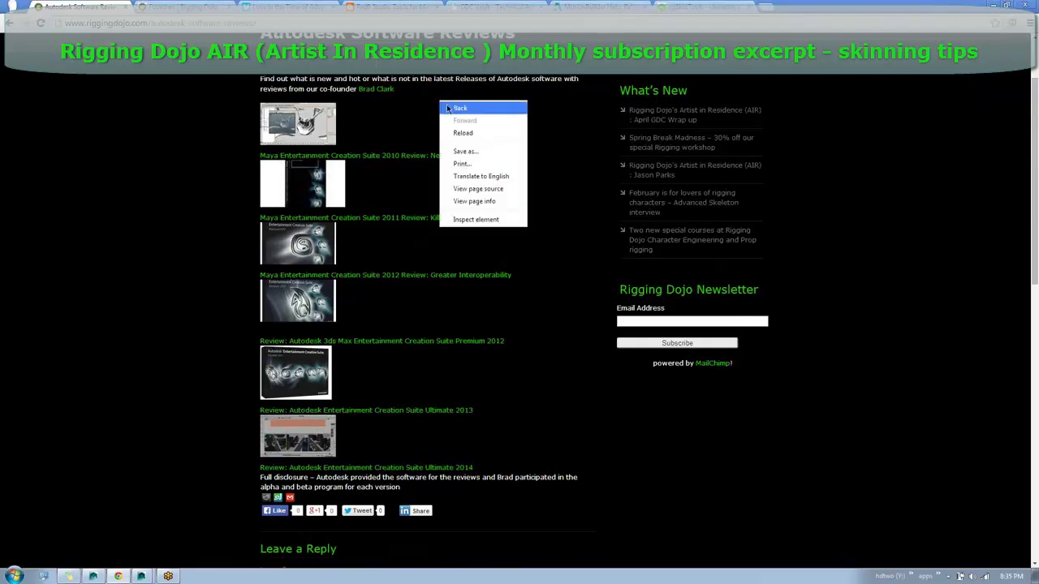
click(448, 108)
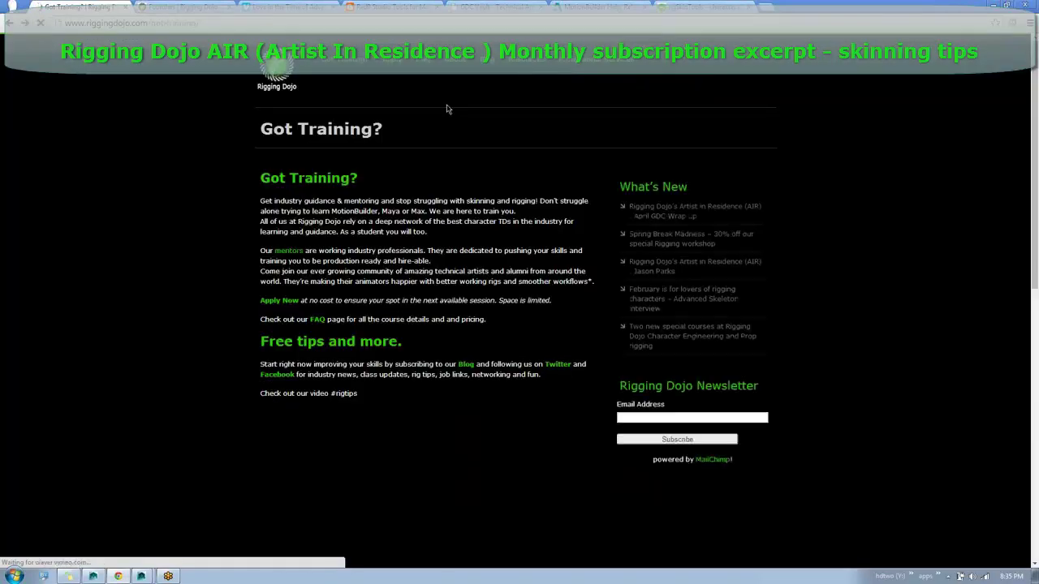
mouse_move(348, 62)
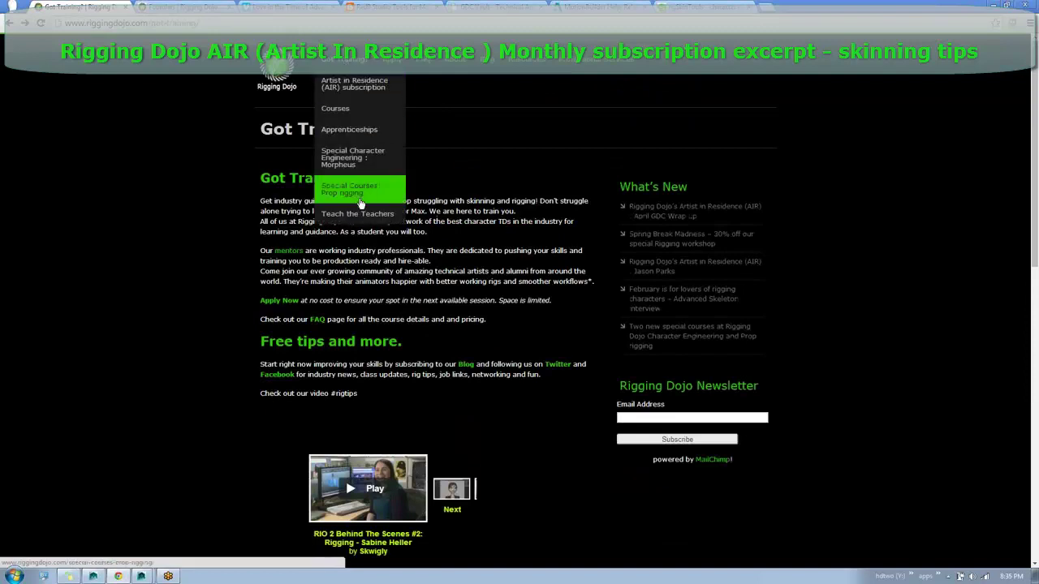
click(357, 156)
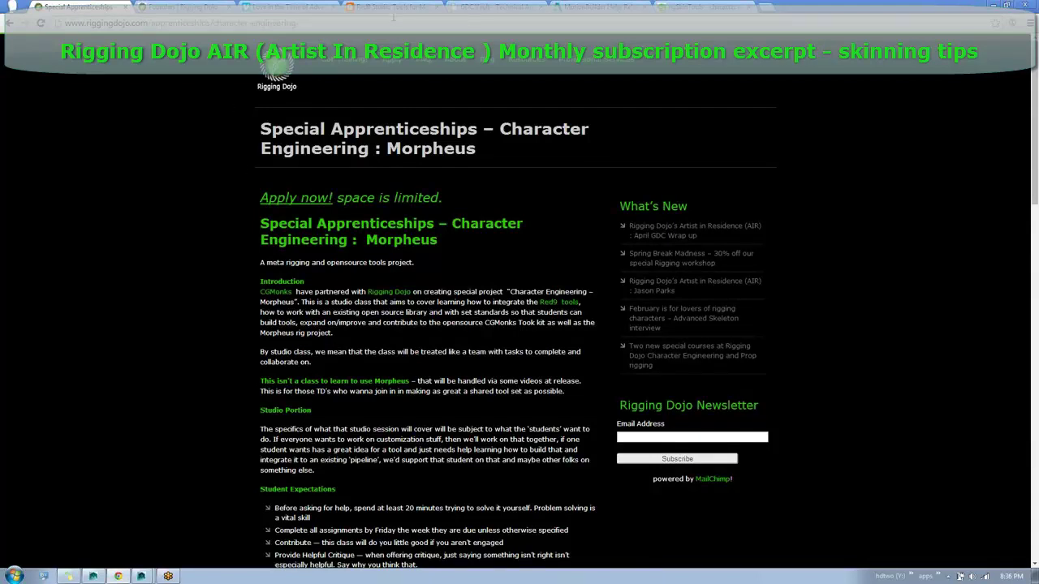
View the Red9 blog post "Coding a Maya Production Pipeline with MetaData" and select its web address.
click(394, 7)
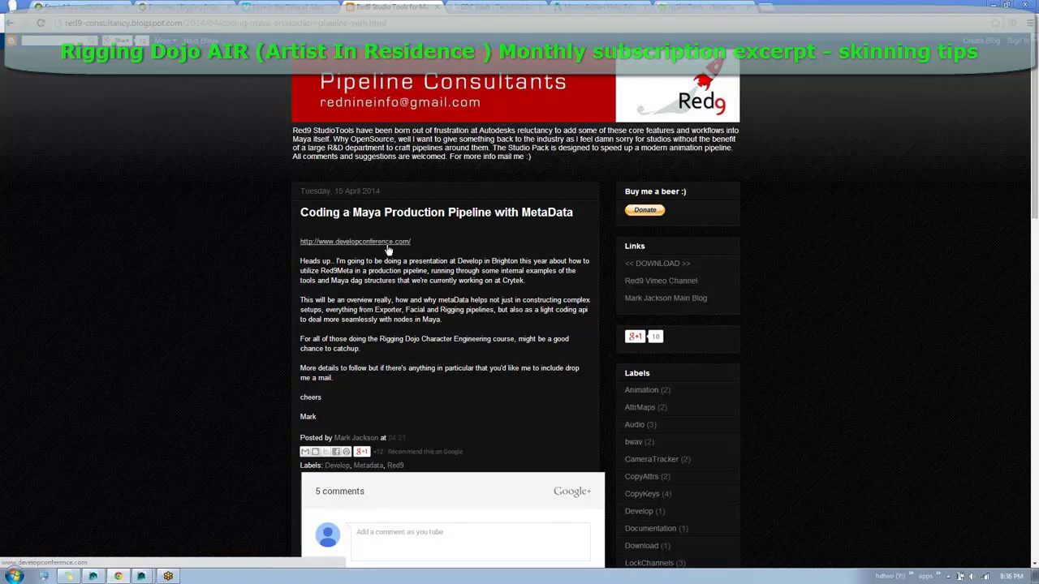
click(287, 23)
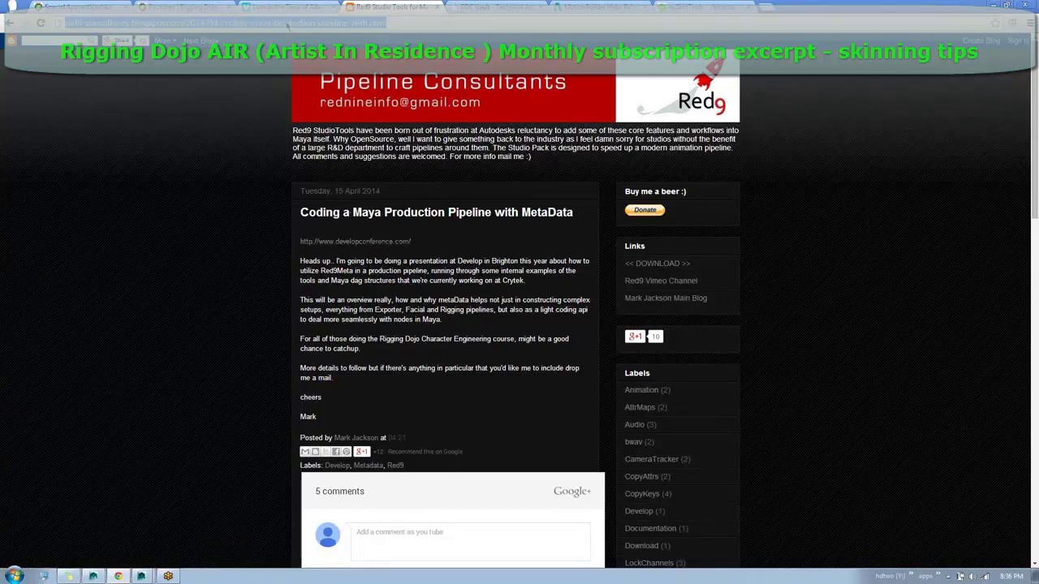
key(alt+Tab)
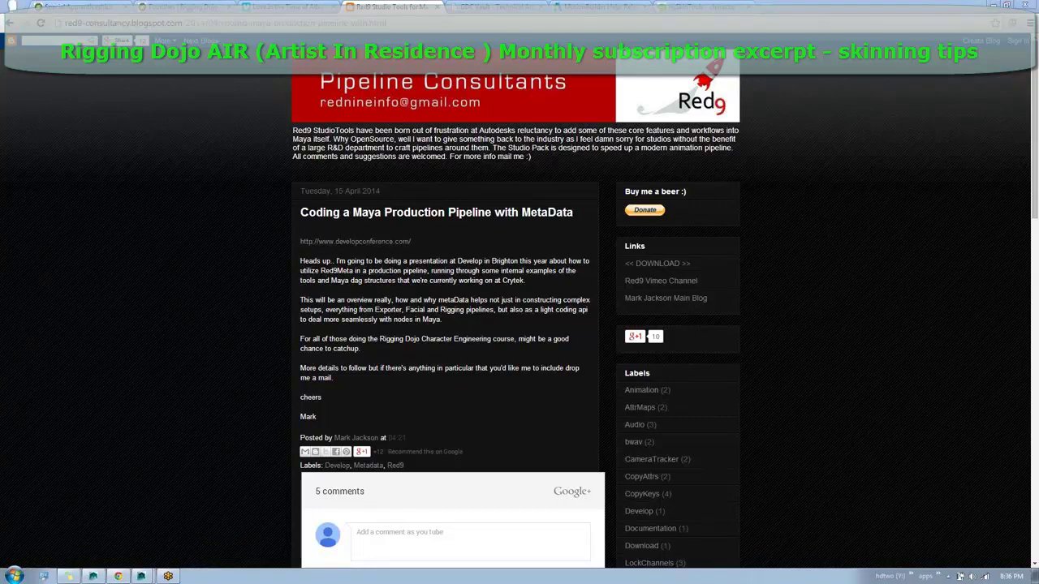
click(859, 280)
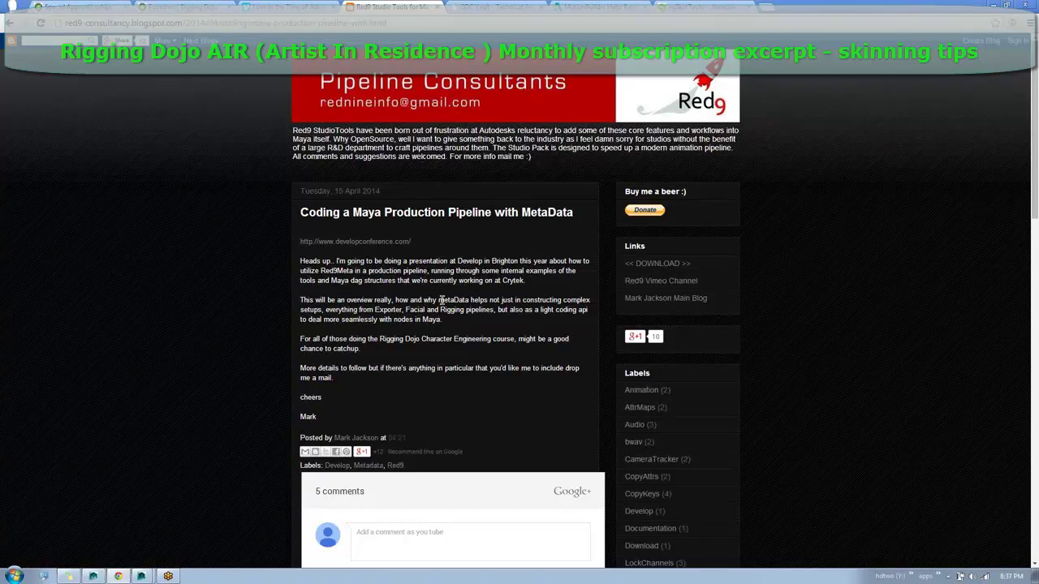
drag(442, 301, 461, 311)
click(461, 311)
Revisit the biographies on the Rigging Dojo Founders page.
click(192, 10)
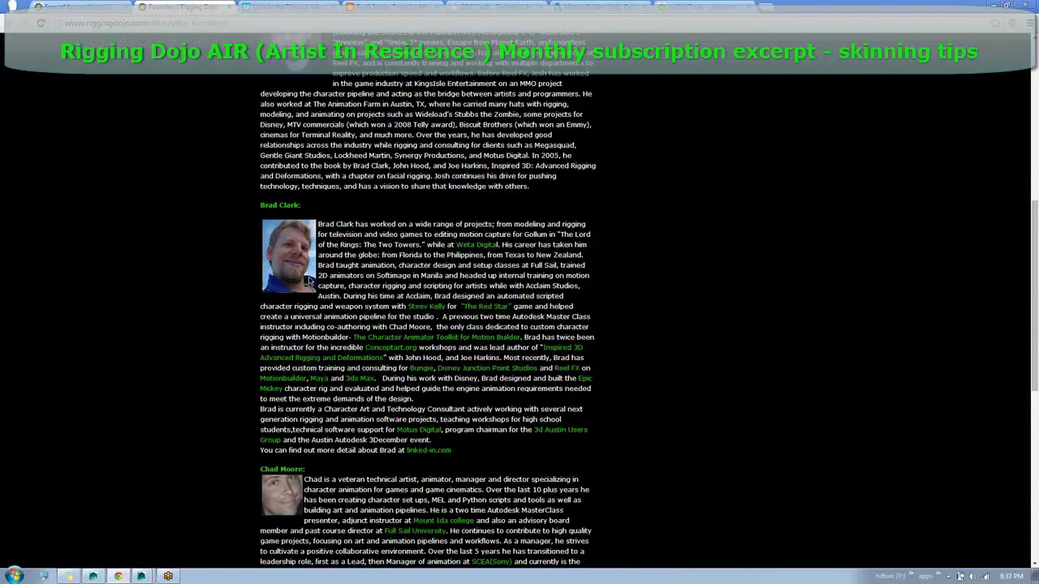
click(81, 7)
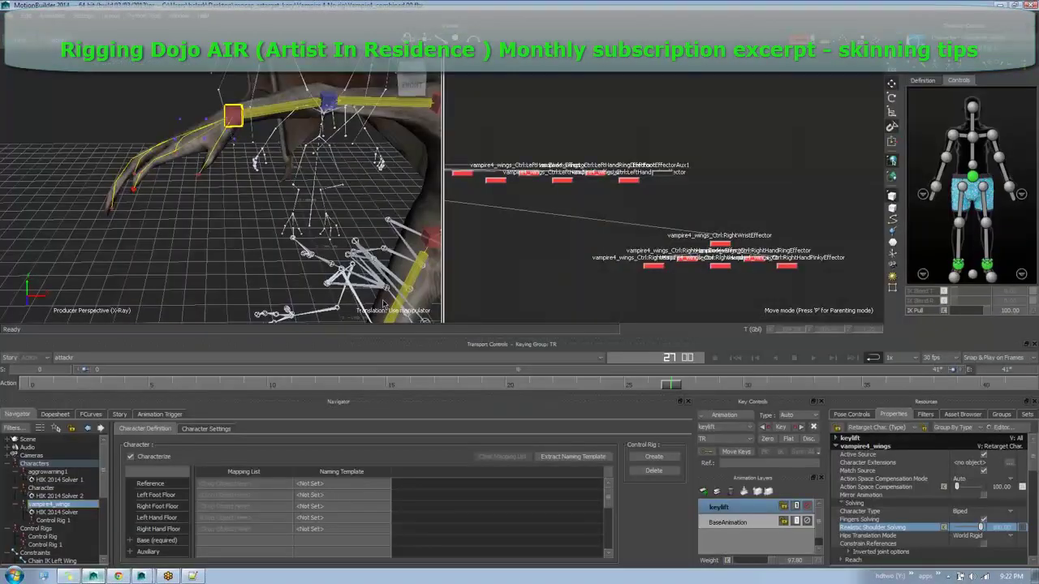
Examine the winged vampire's control rig, arms and wings from several angles in MotionBuilder.
click(412, 85)
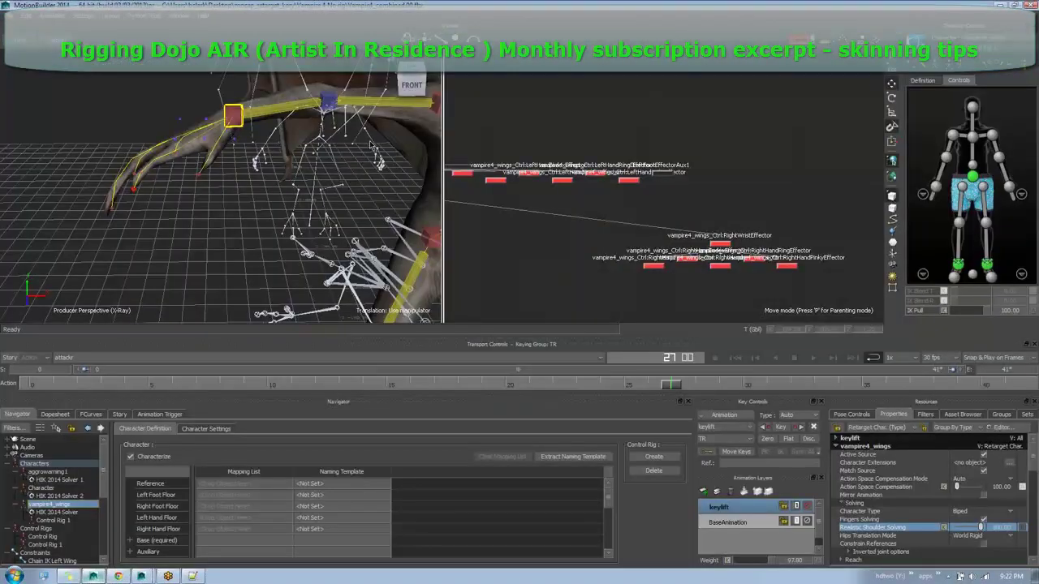
alt+right_drag(338, 85, 382, 122)
alt+drag(97, 89, 162, 106)
alt+middle_drag(90, 81, 144, 142)
click(154, 143)
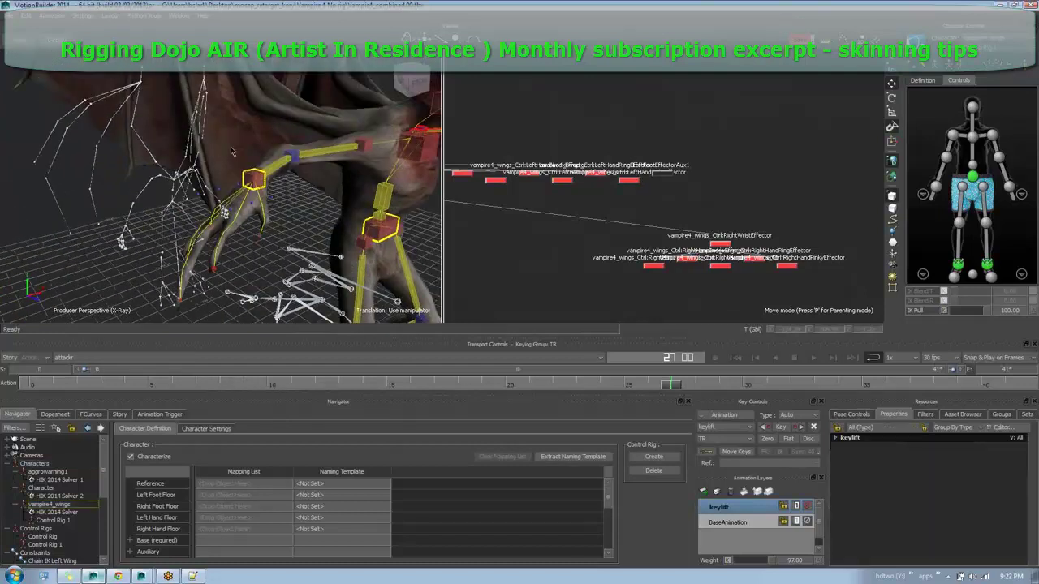
alt+drag(232, 151, 98, 183)
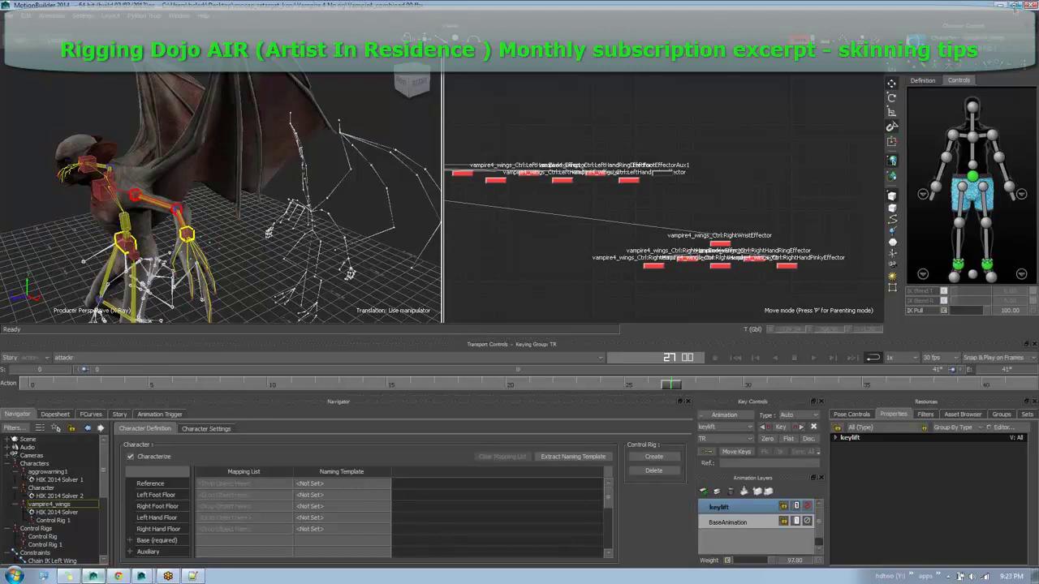
Switch to Maya, start opening a scene and browse to the mocap retarget folder on the Desktop.
click(1000, 5)
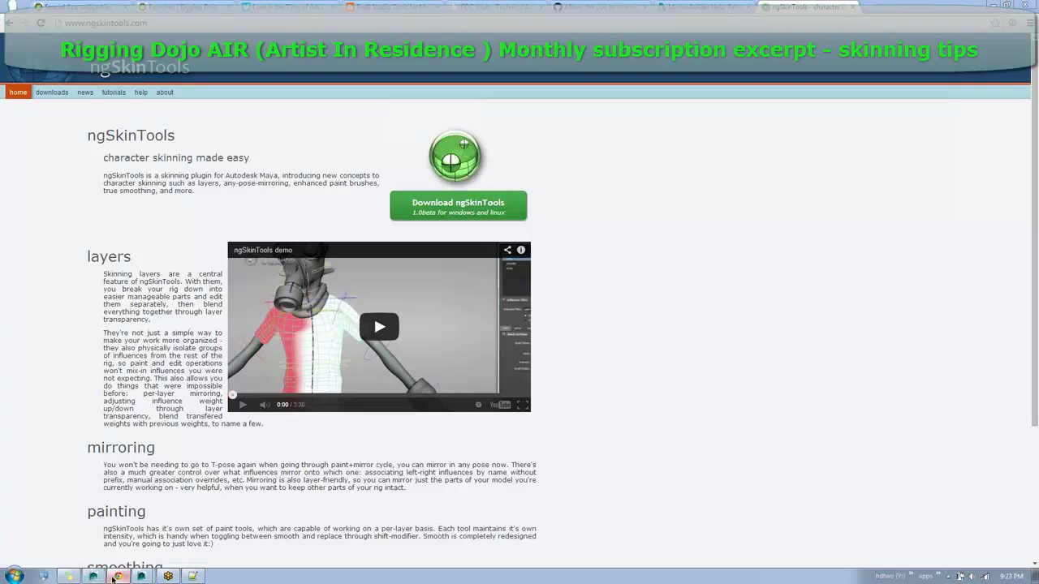
mouse_move(142, 576)
click(121, 557)
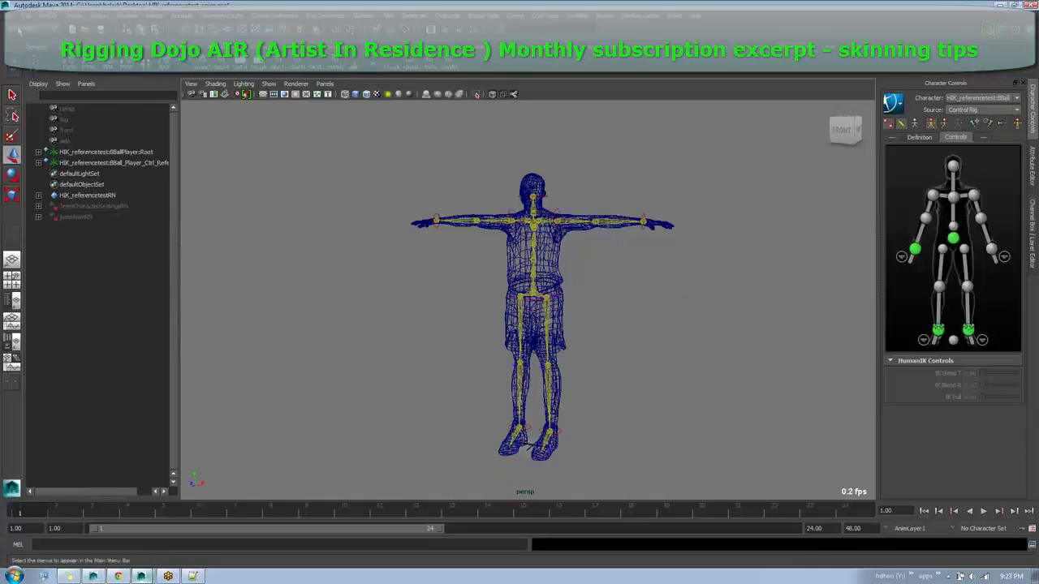
click(26, 16)
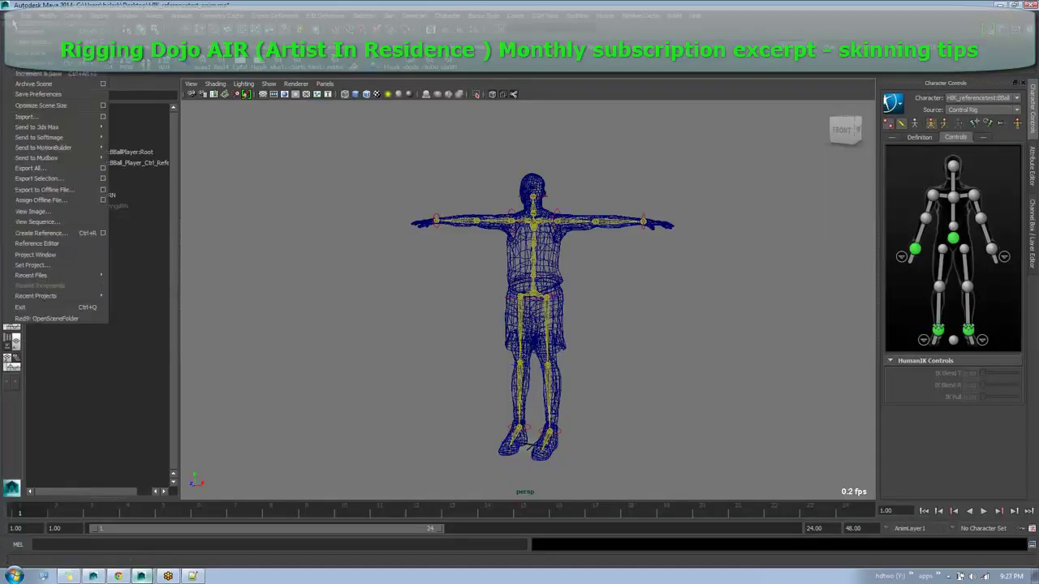
click(36, 42)
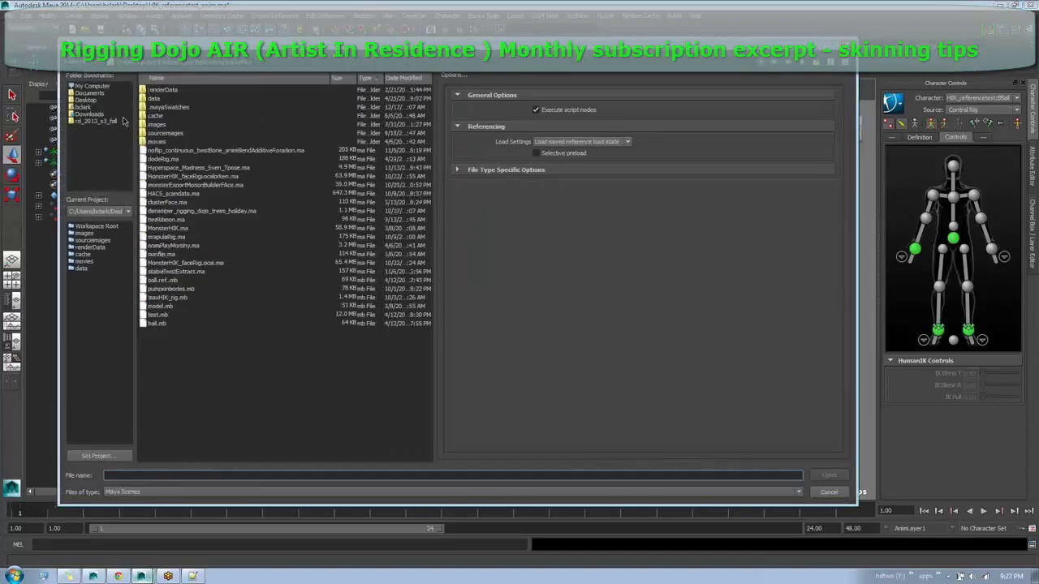
click(88, 100)
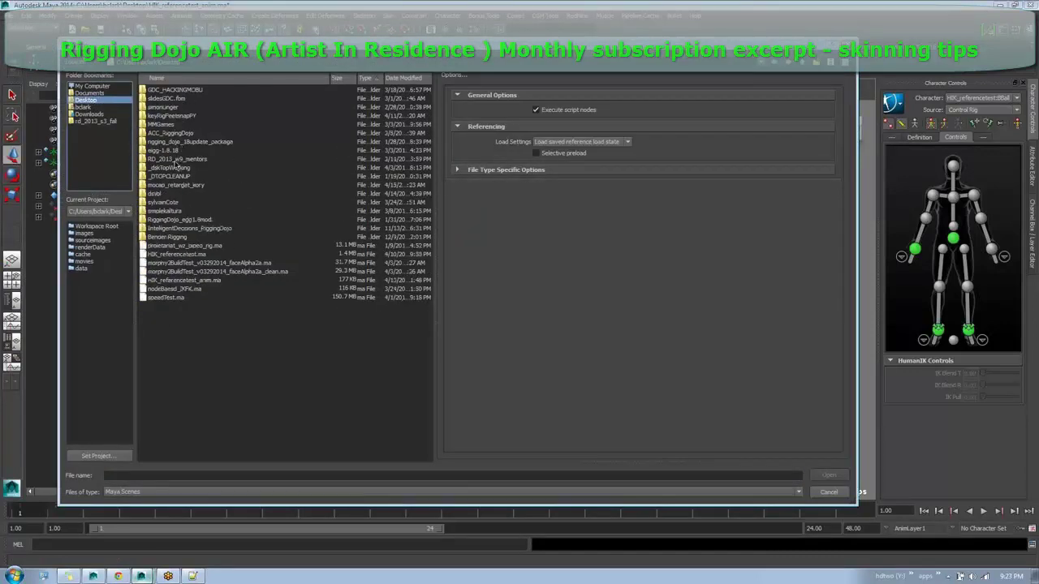
double_click(172, 184)
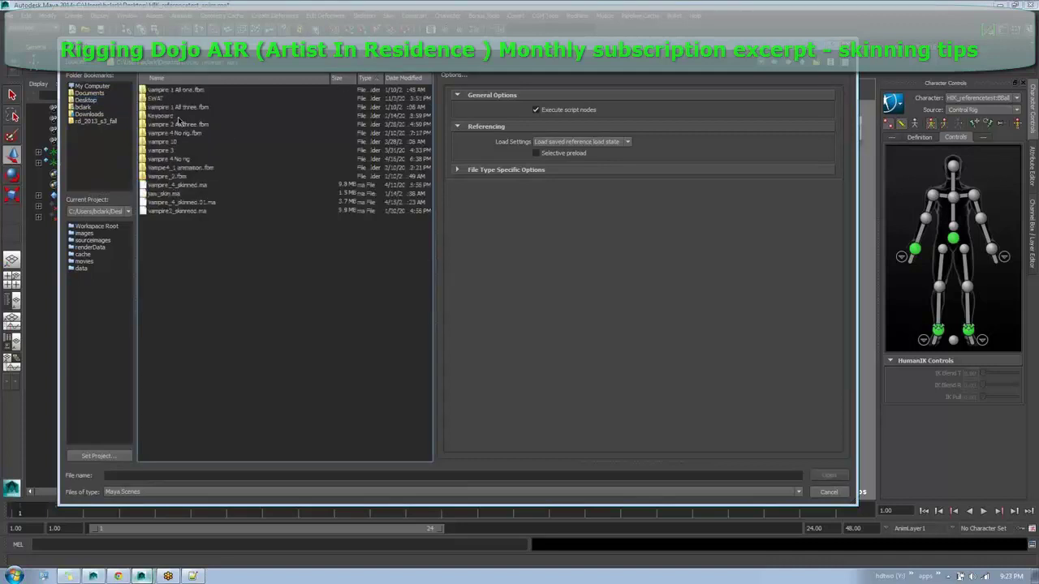
double_click(182, 138)
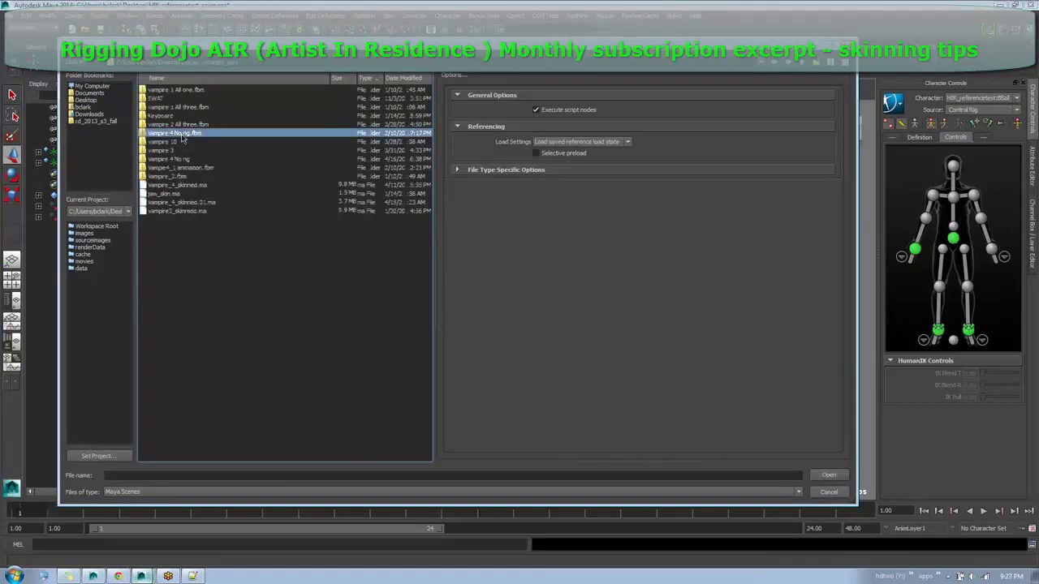
click(191, 491)
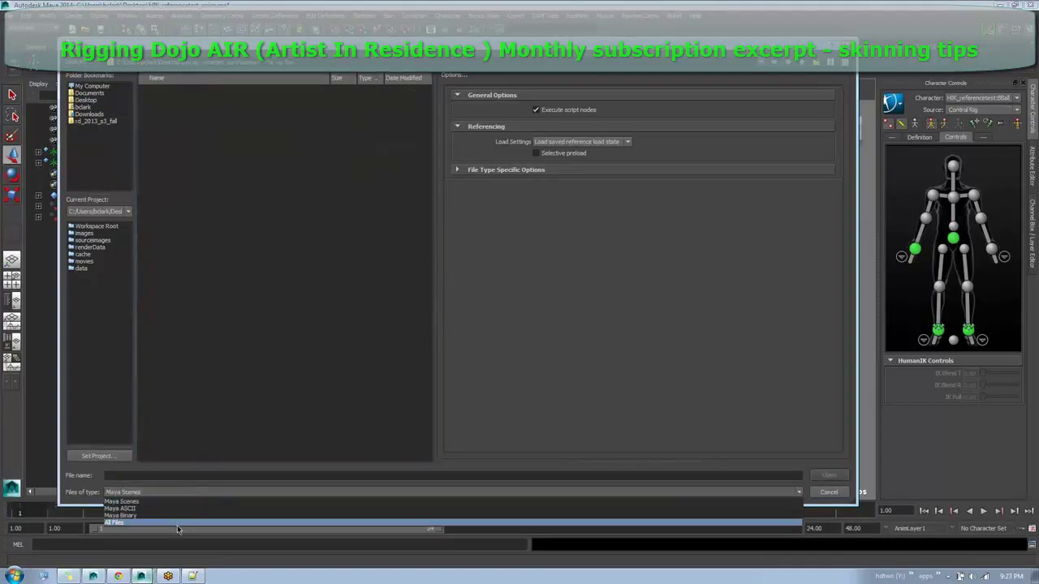
click(178, 522)
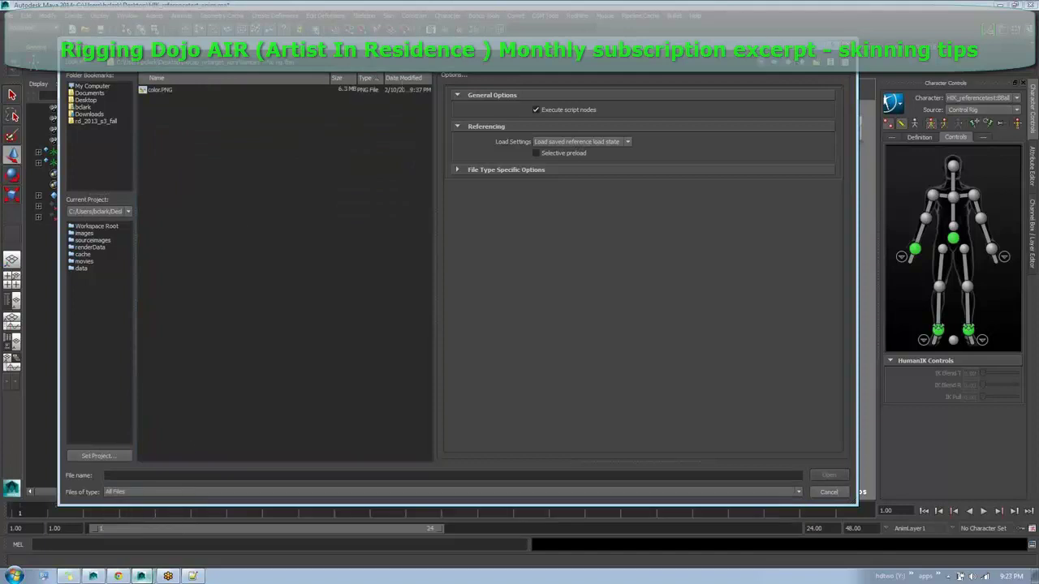
click(801, 62)
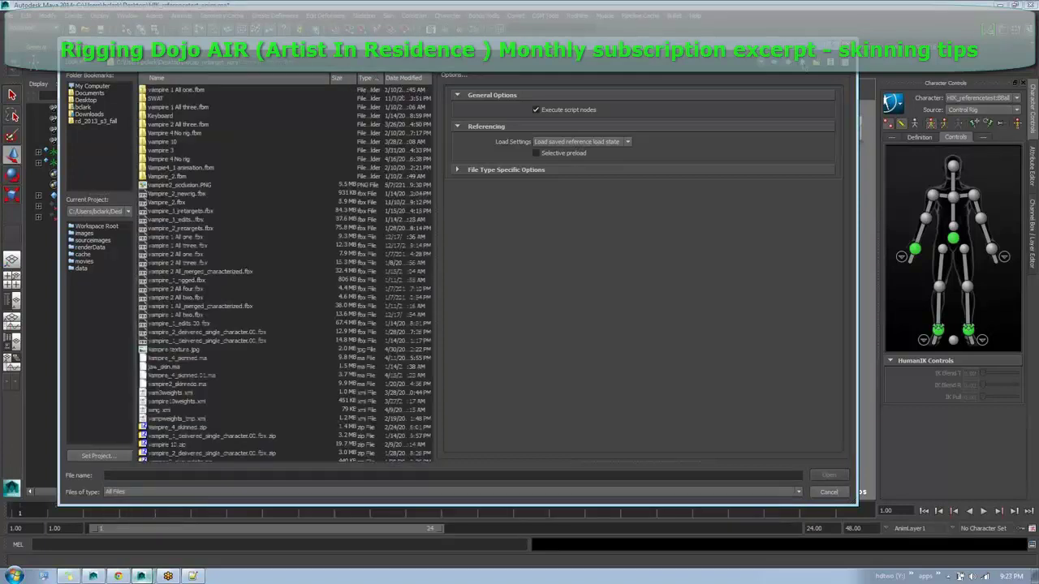
double_click(174, 160)
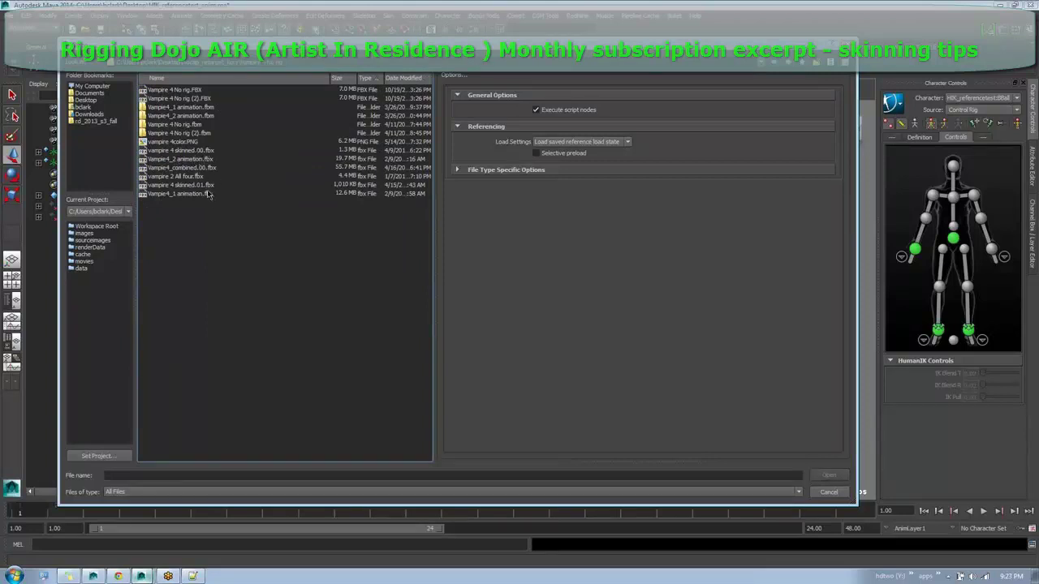
click(197, 187)
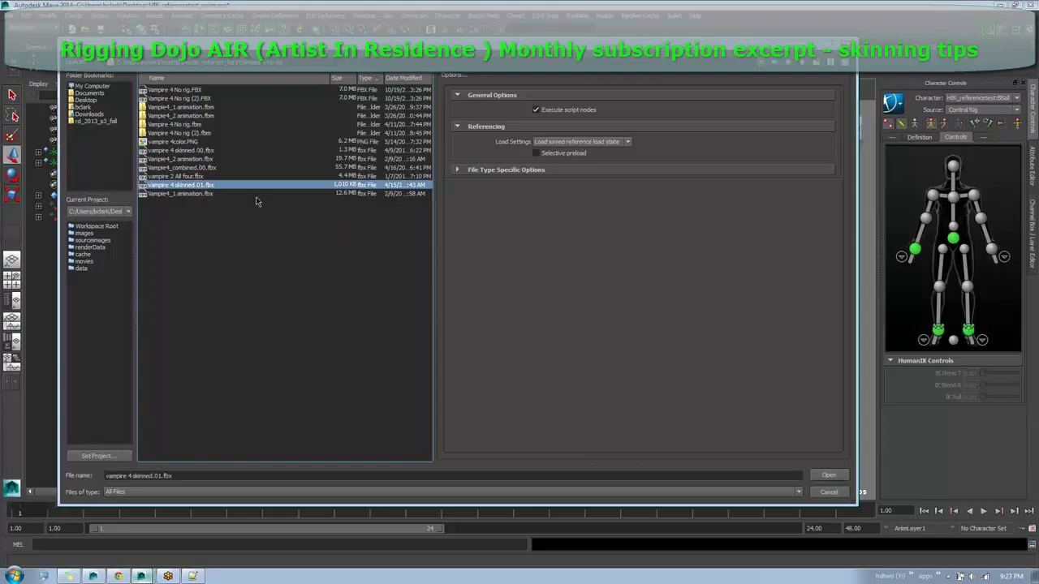
click(162, 492)
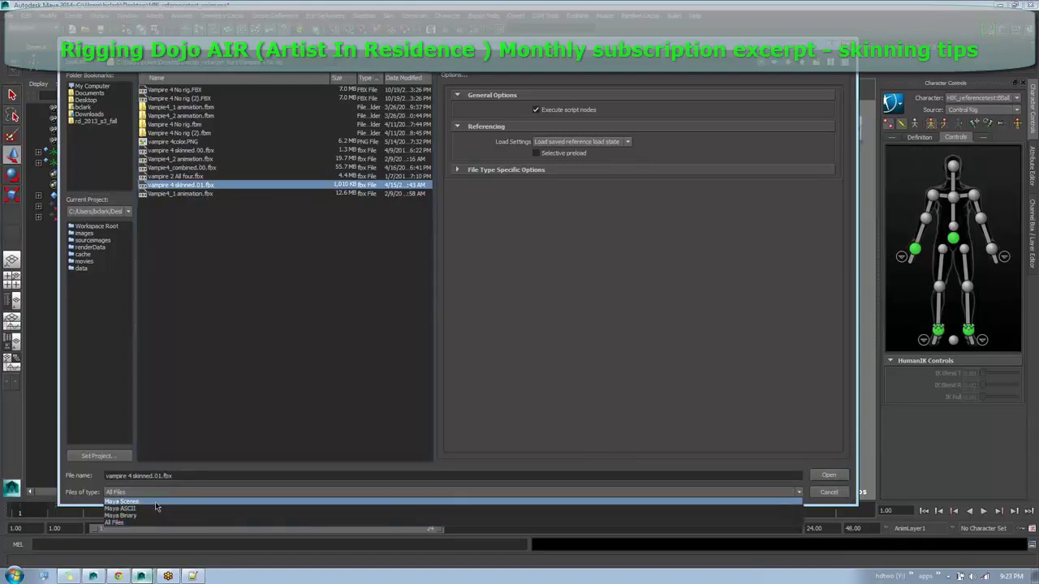
click(155, 501)
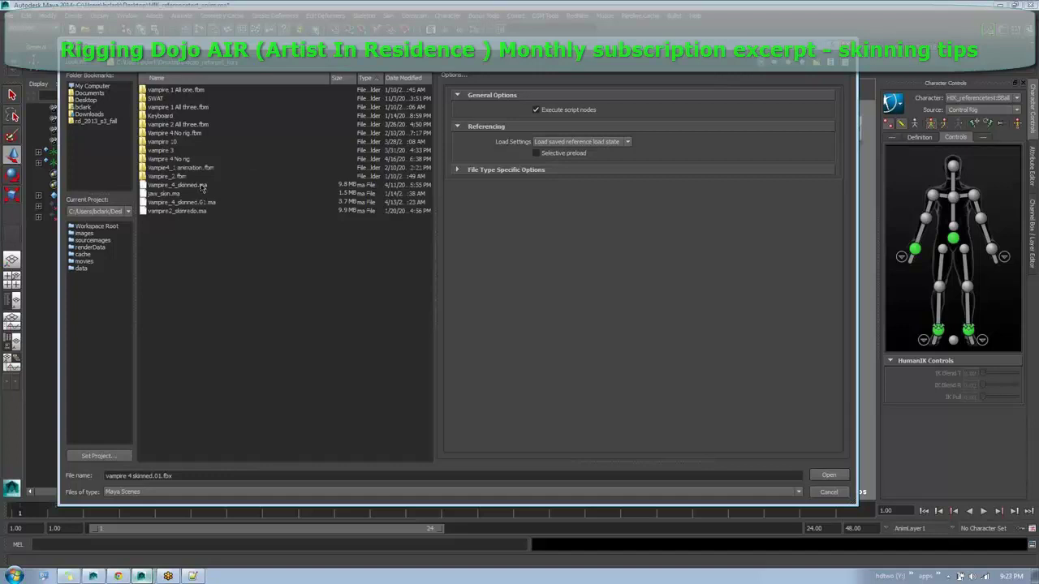
Sort the scene files by date modified and open Vampire_4_skinned.01.ma.
click(199, 202)
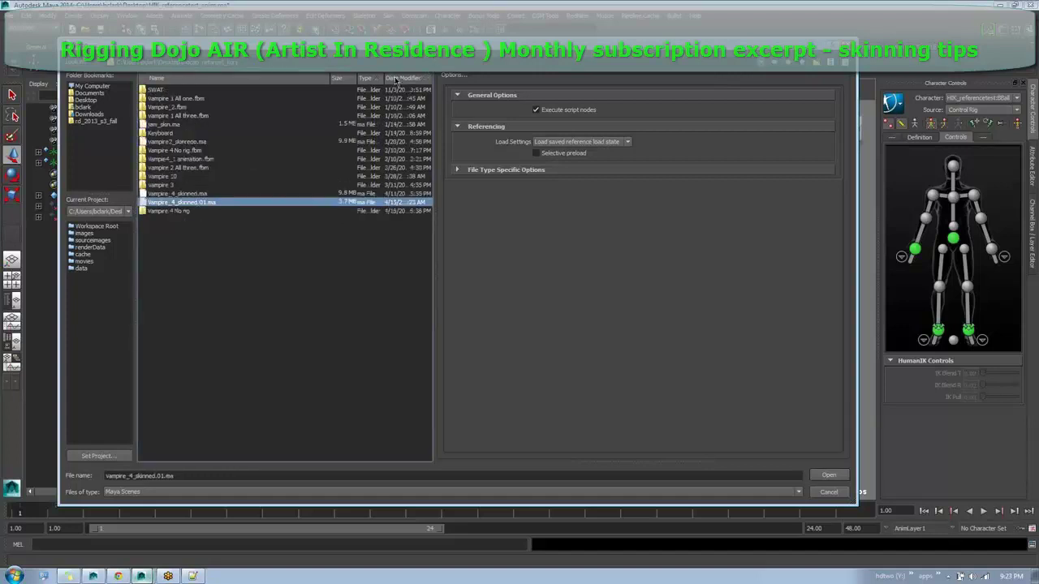
click(394, 79)
double_click(209, 99)
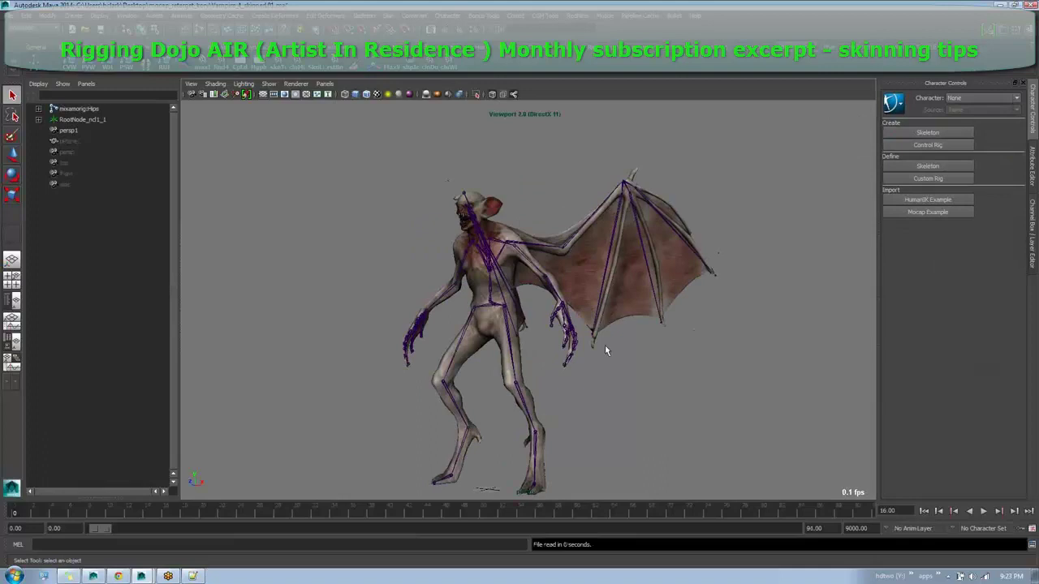
Select the character mesh and switch it to face selection on the wing membrane.
mouse_move(600, 357)
alt+mouse_down()
mouse_move(607, 292)
mouse_move(598, 315)
alt+mouse_up()
click(613, 326)
mouse_move(448, 161)
ctrl+alt+mouse_down()
mouse_move(630, 291)
mouse_move(701, 317)
mouse_move(704, 331)
mouse_move(711, 315)
mouse_move(715, 327)
ctrl+alt+mouse_up()
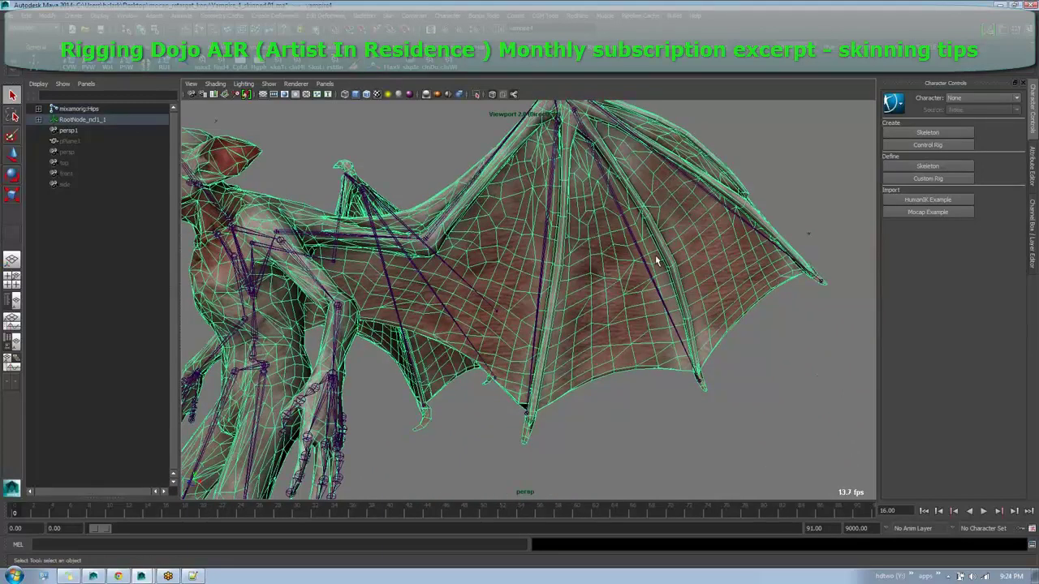
right_drag(597, 293, 593, 320)
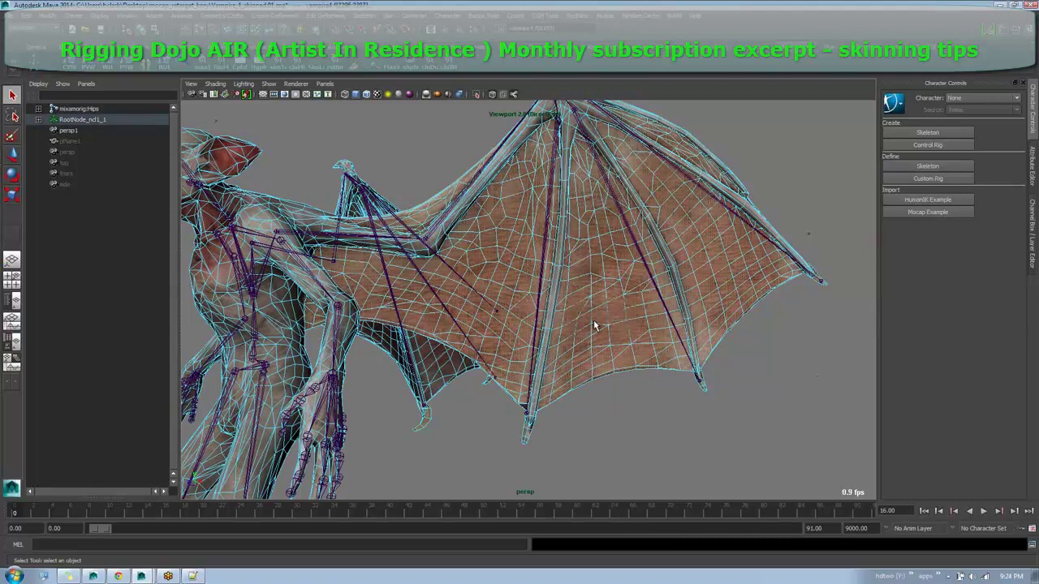
Examine the mesh topology of the arm and of the wing membrane between the finger bones.
alt+drag(594, 320, 749, 367)
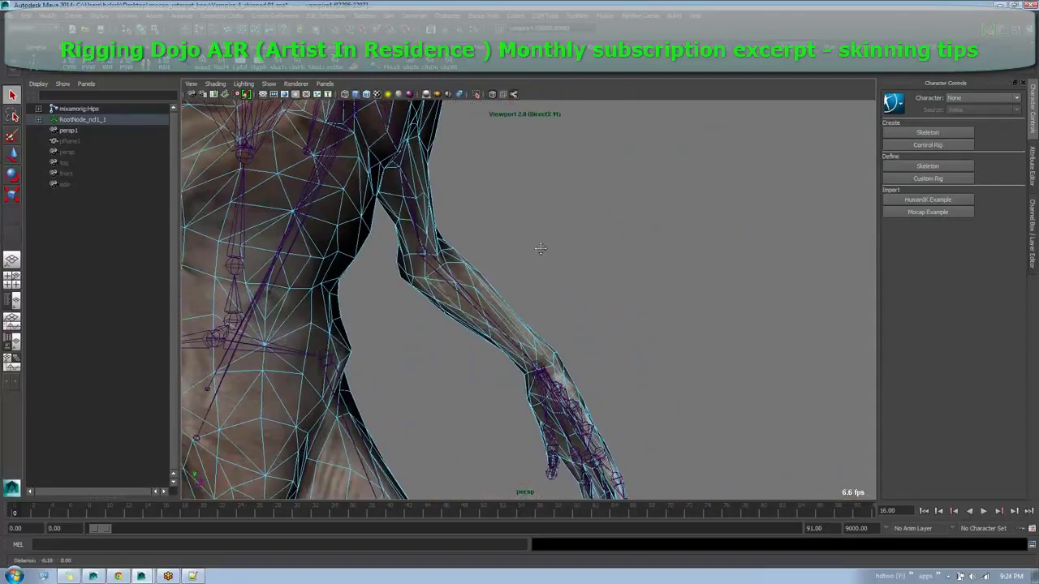
alt+right_drag(535, 235, 750, 420)
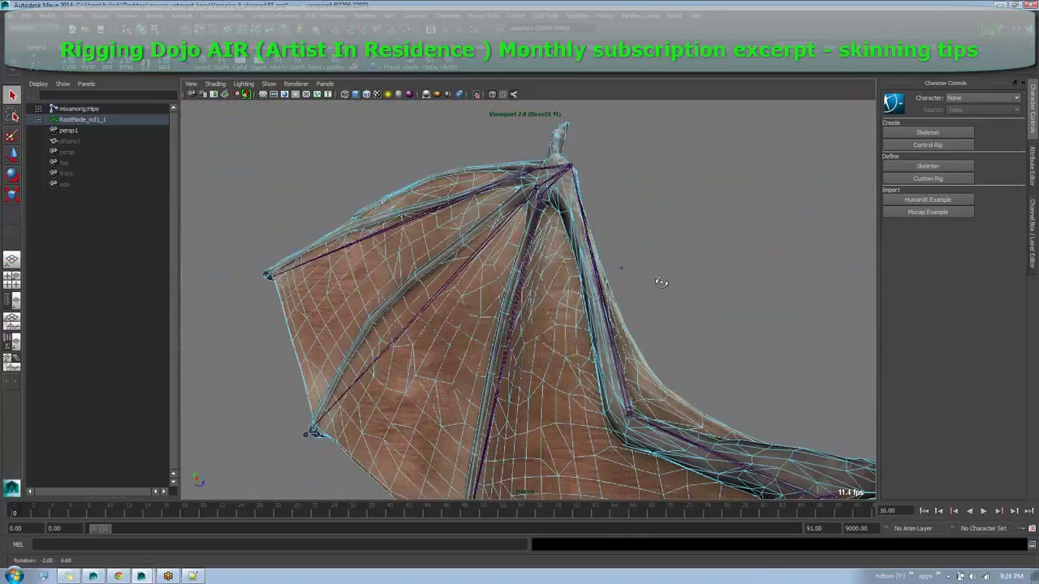
alt+right_drag(660, 283, 698, 238)
alt+drag(698, 239, 462, 321)
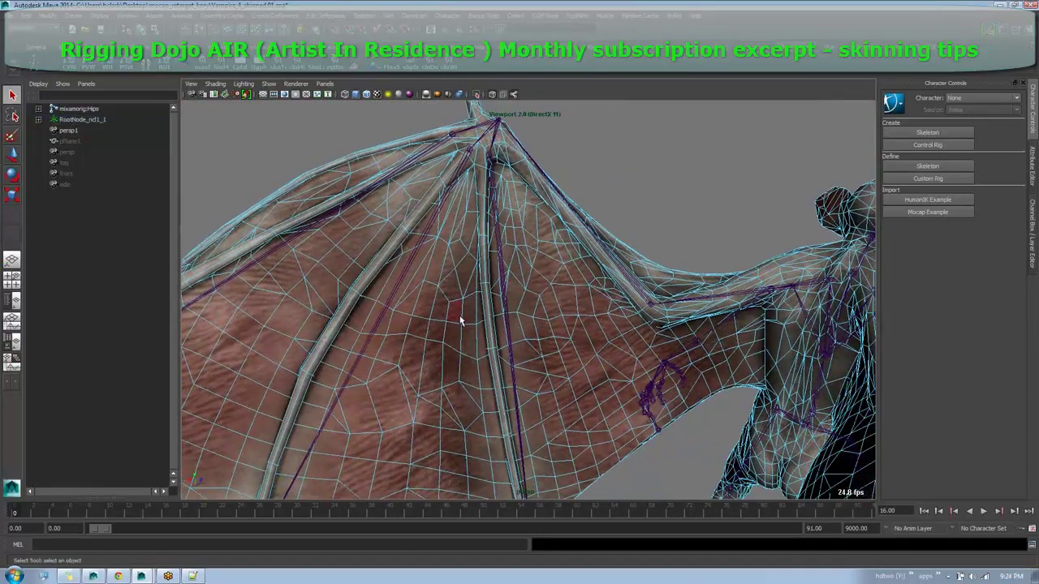
click(500, 345)
alt+middle_drag(486, 359, 489, 315)
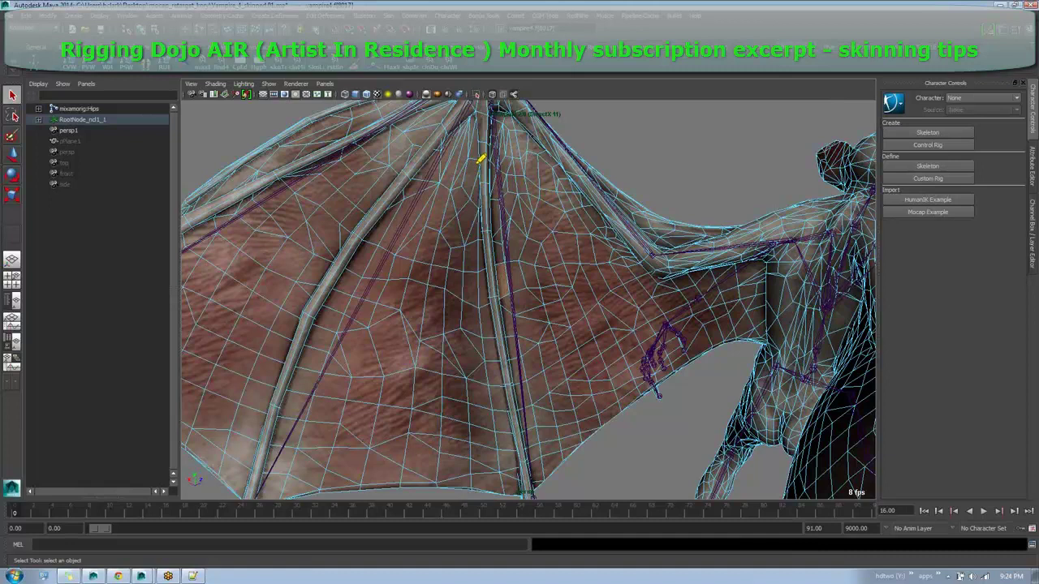
Mark the wing's finger bones and the adjoining membrane with yellow strokes, and clear the marks.
mouse_move(484, 123)
mouse_down()
mouse_move(503, 362)
mouse_move(531, 476)
mouse_up()
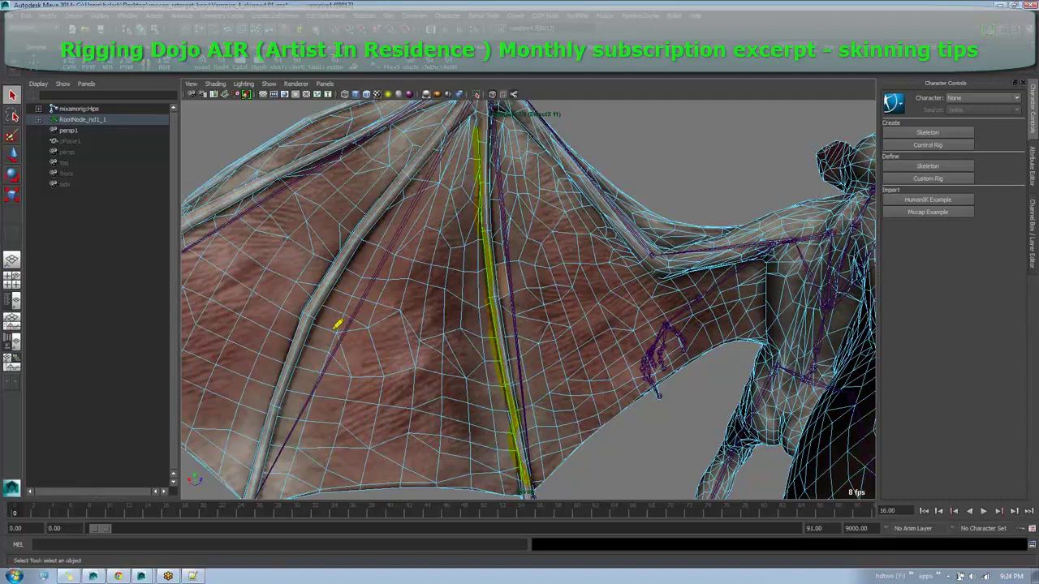
drag(302, 352, 325, 306)
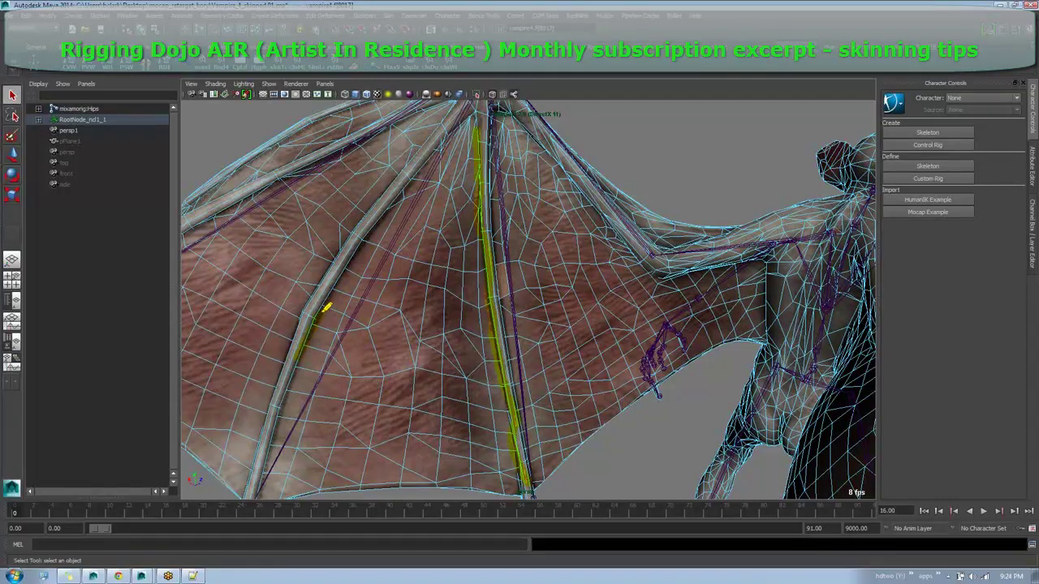
drag(324, 370, 352, 294)
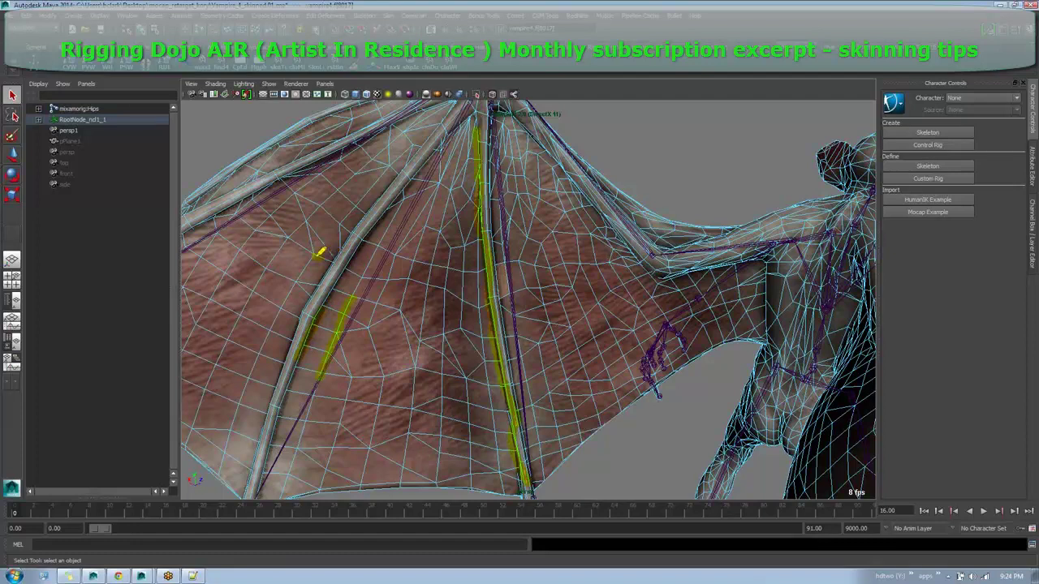
mouse_move(321, 253)
mouse_down()
mouse_move(315, 213)
mouse_move(350, 226)
mouse_move(335, 273)
mouse_up()
click(989, 136)
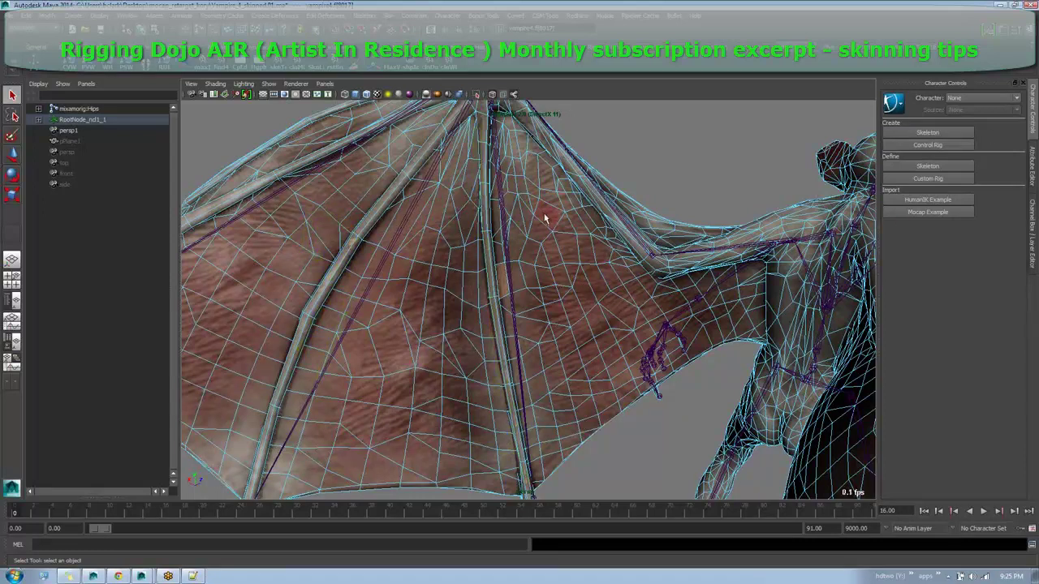
Reselect the character mesh in face mode and select the connected wing membrane faces.
alt+drag(630, 413, 579, 342)
click(582, 314)
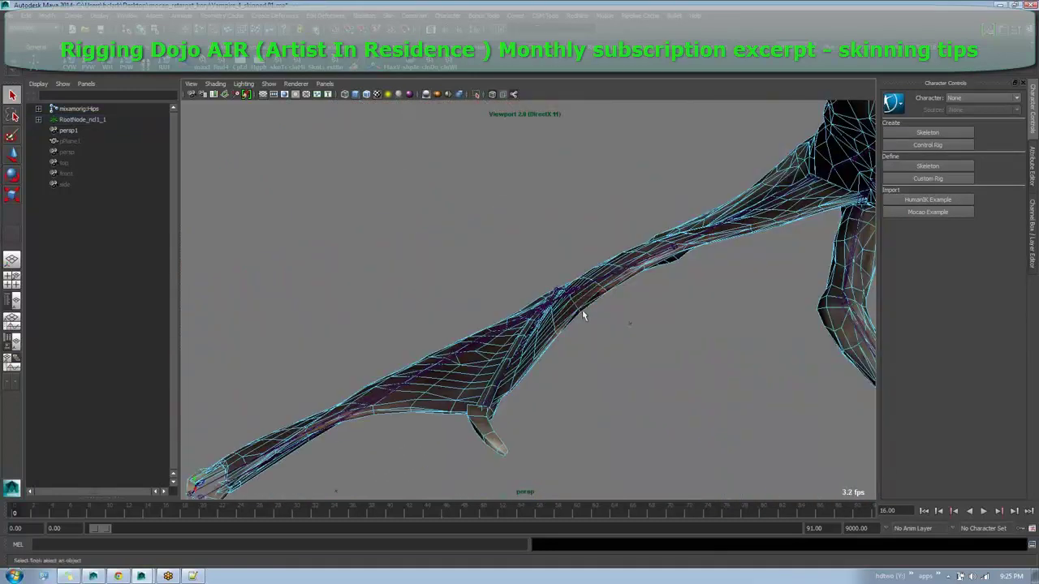
click(590, 309)
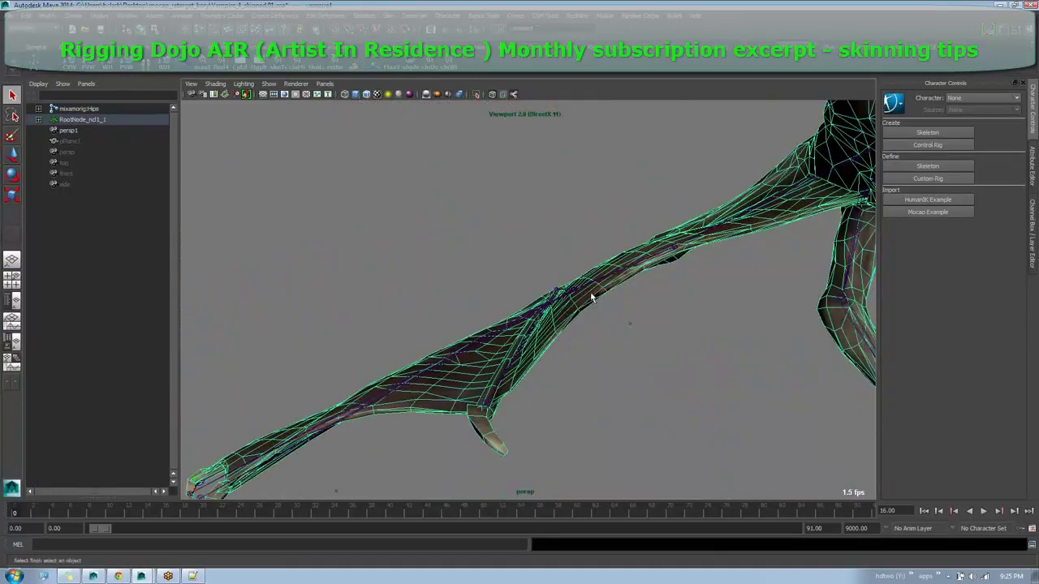
key(F11)
double_click(589, 301)
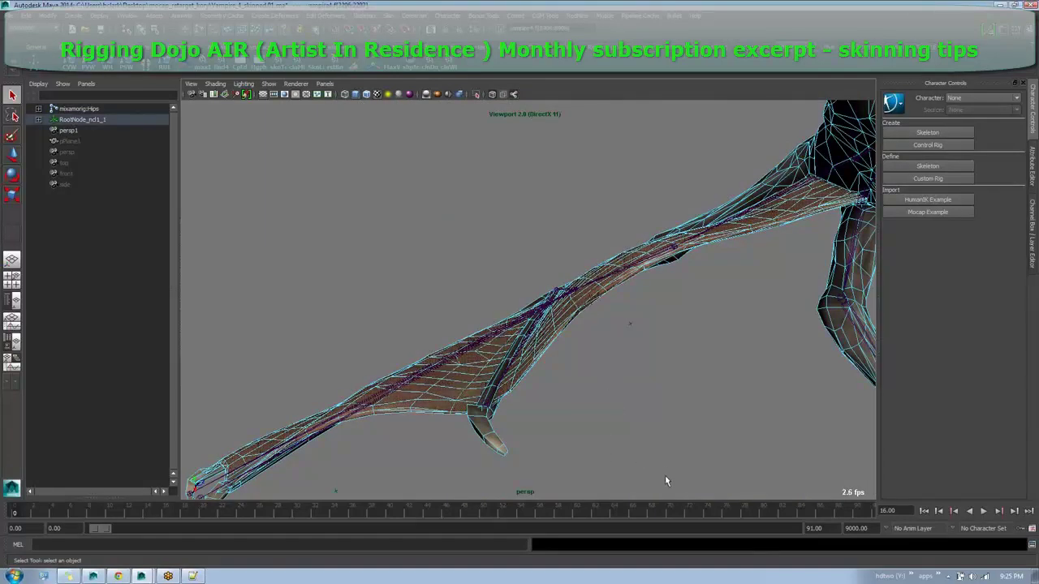
Show the Sculpt Geometry Tool settings beside the wing and try the Slide and Pinch operations.
double_click(11, 136)
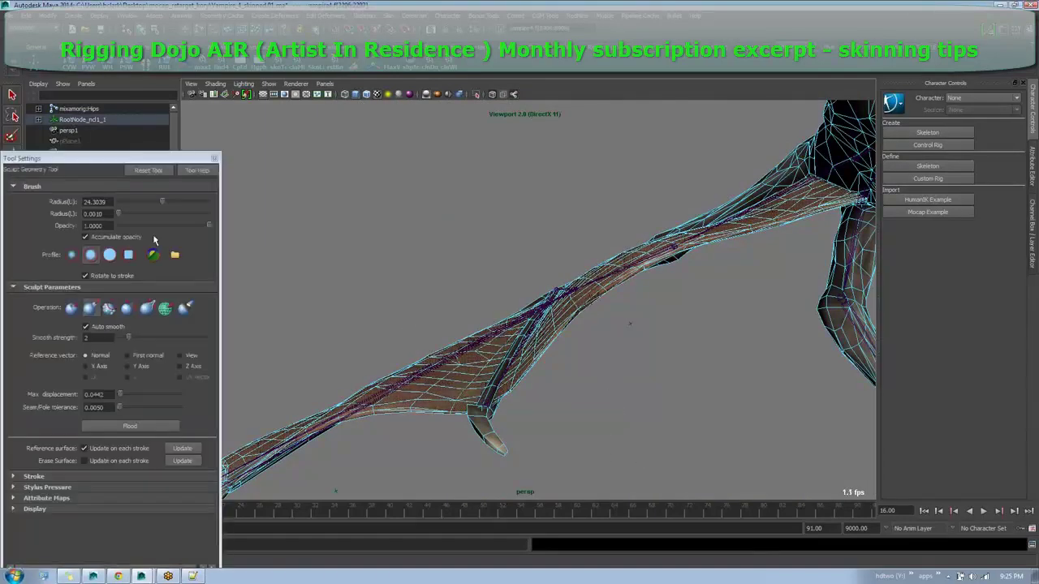
drag(155, 161, 360, 84)
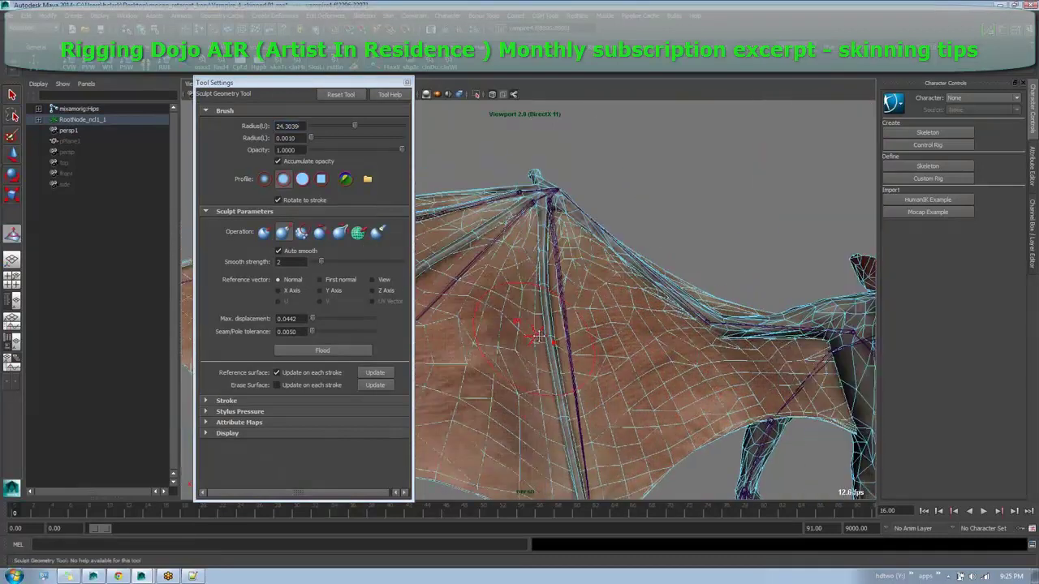
mouse_move(537, 337)
alt+mouse_down()
mouse_move(562, 288)
mouse_move(547, 297)
alt+mouse_up()
click(358, 234)
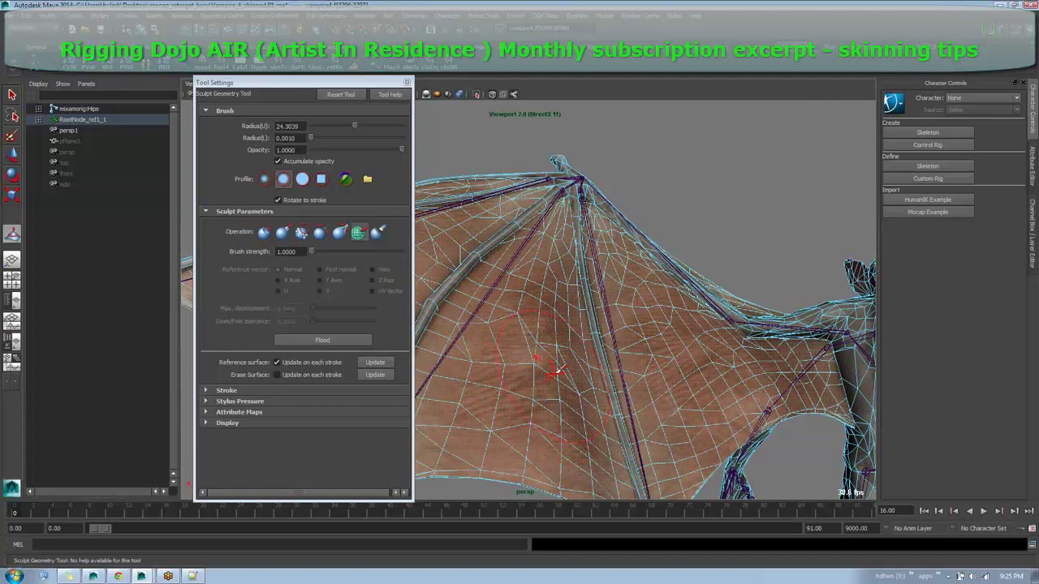
click(339, 233)
Return to the Select Tool, reselect the wing membrane faces and convert the selection to vertices.
key(q)
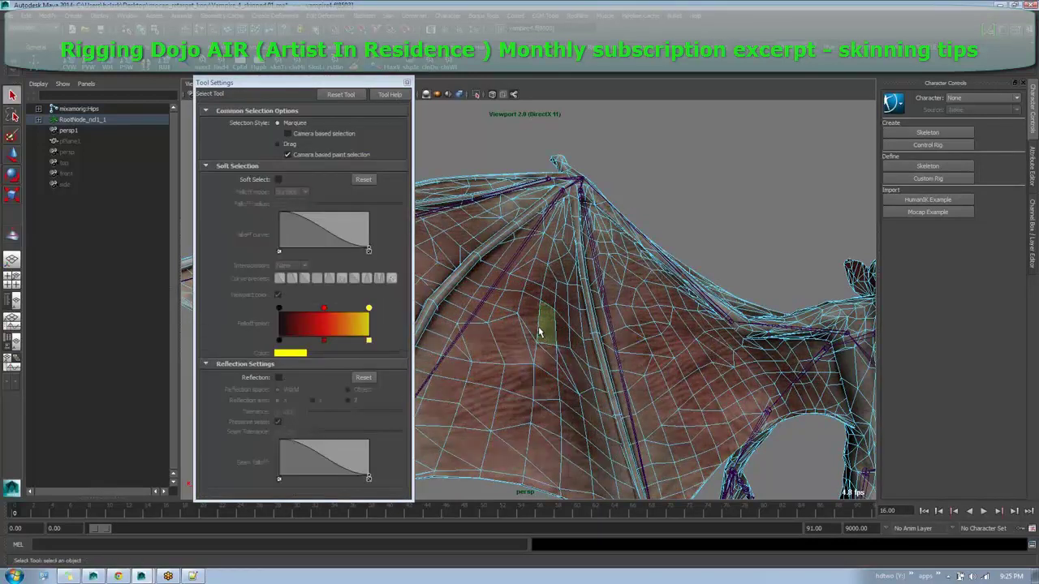
click(516, 331)
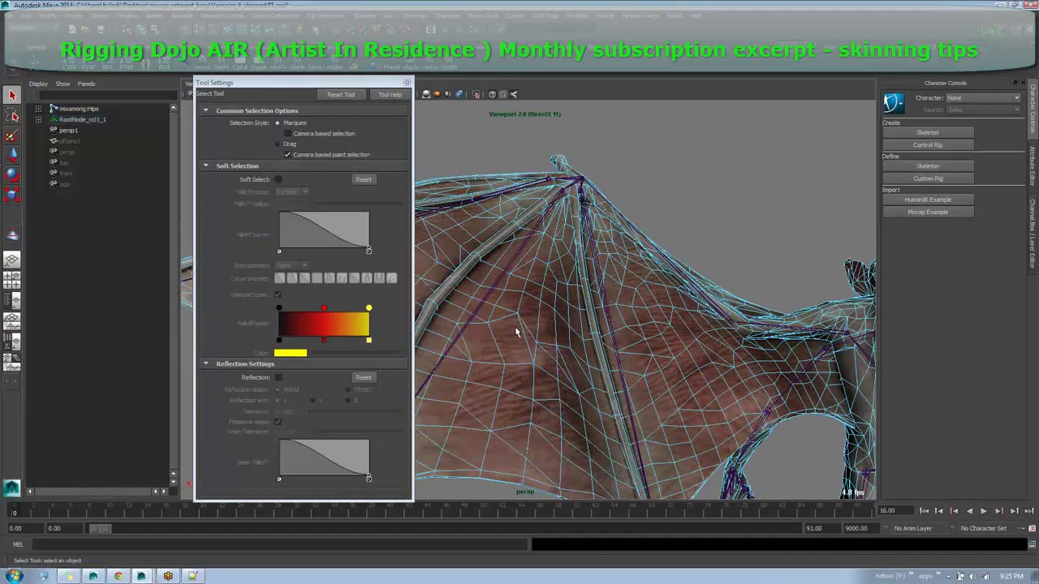
click(529, 349)
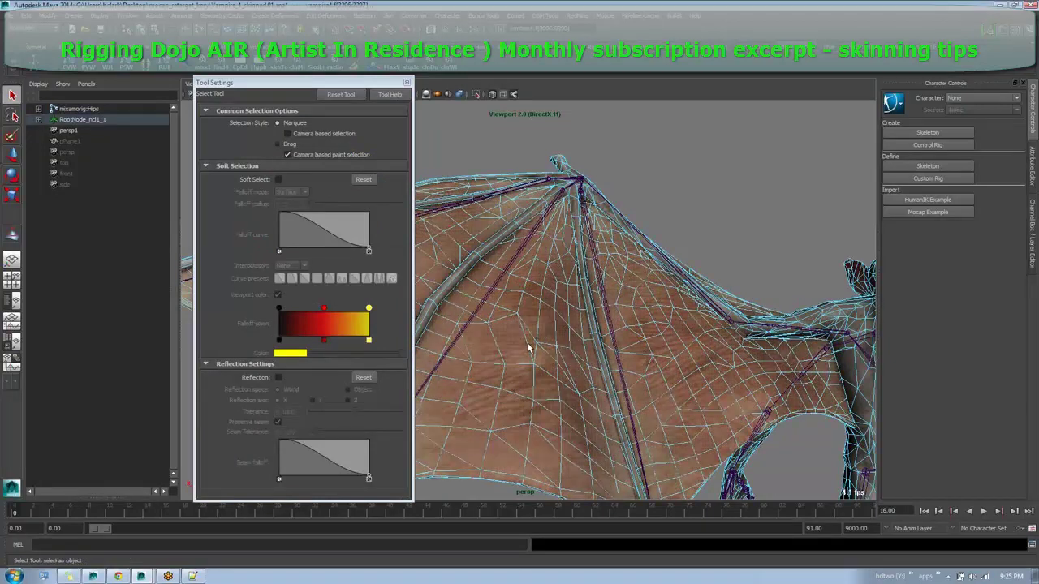
key(F8)
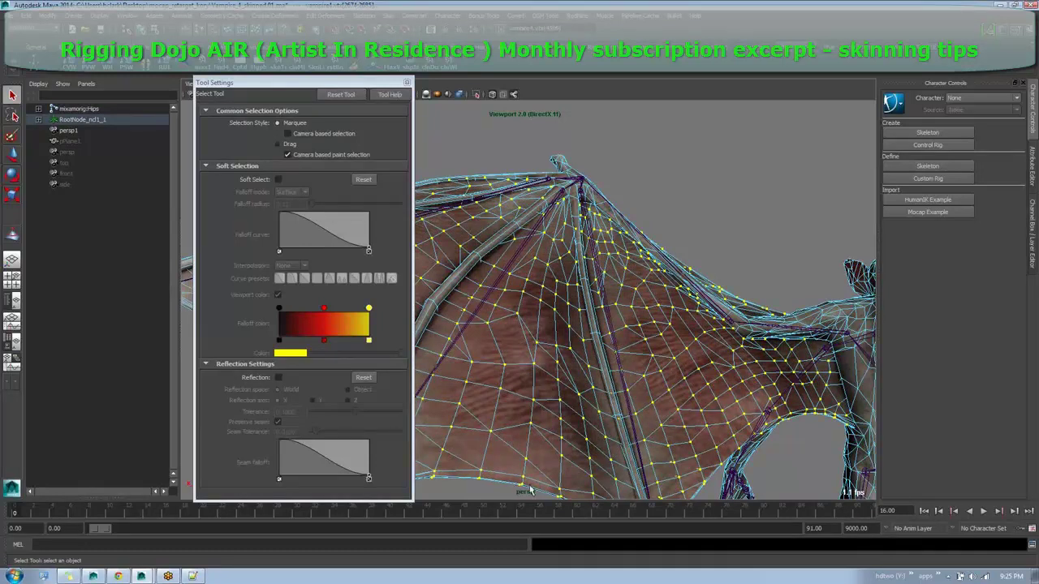
Reactivate the Sculpt Geometry Tool and set its operation to Pull.
key(y)
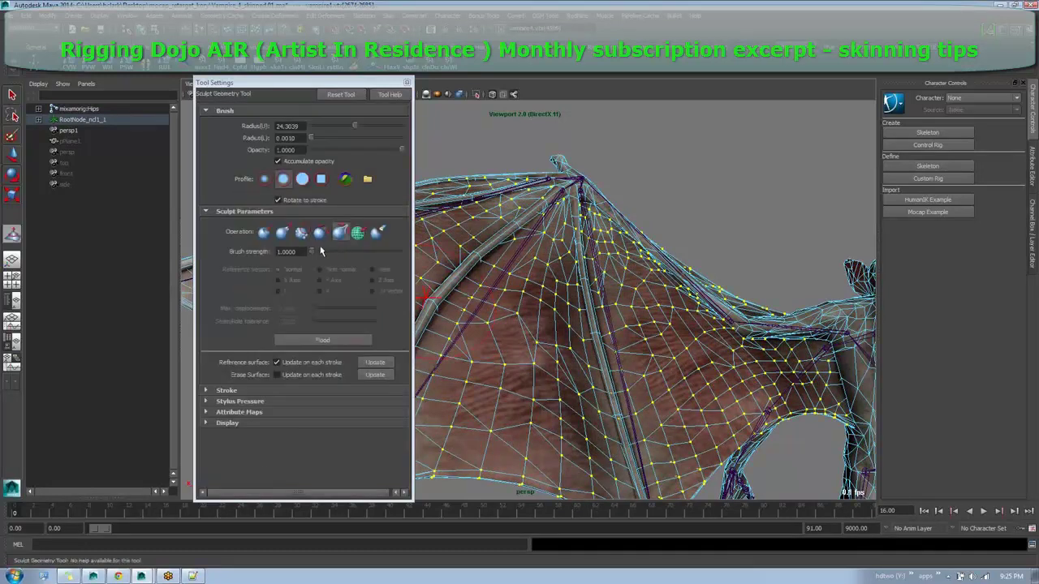
click(357, 233)
click(282, 233)
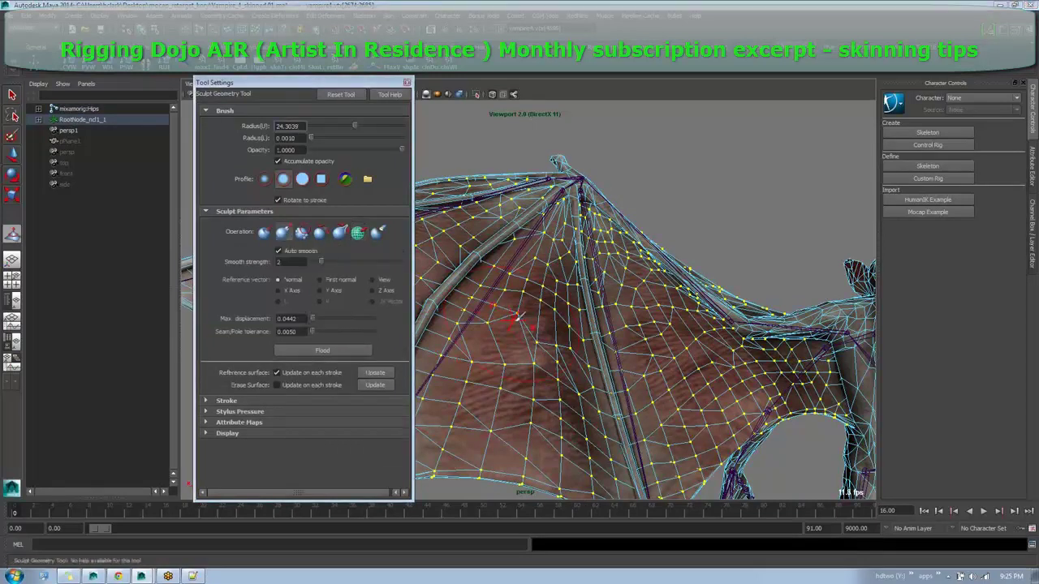
Show the Channel Box for the membrane vertices and expand the tweak1 input.
scroll(536, 294, down, 3)
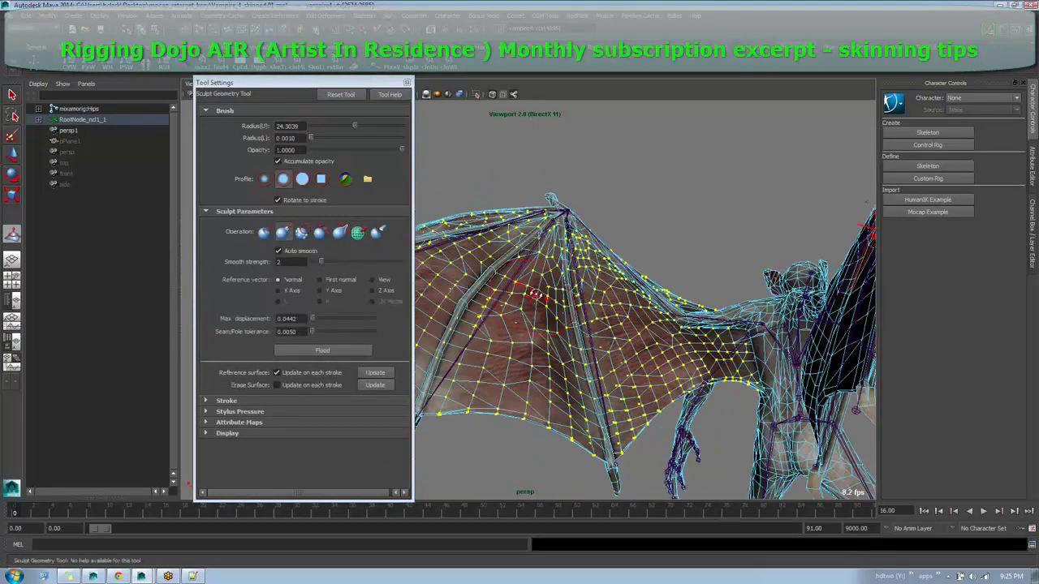
alt+drag(536, 294, 288, 294)
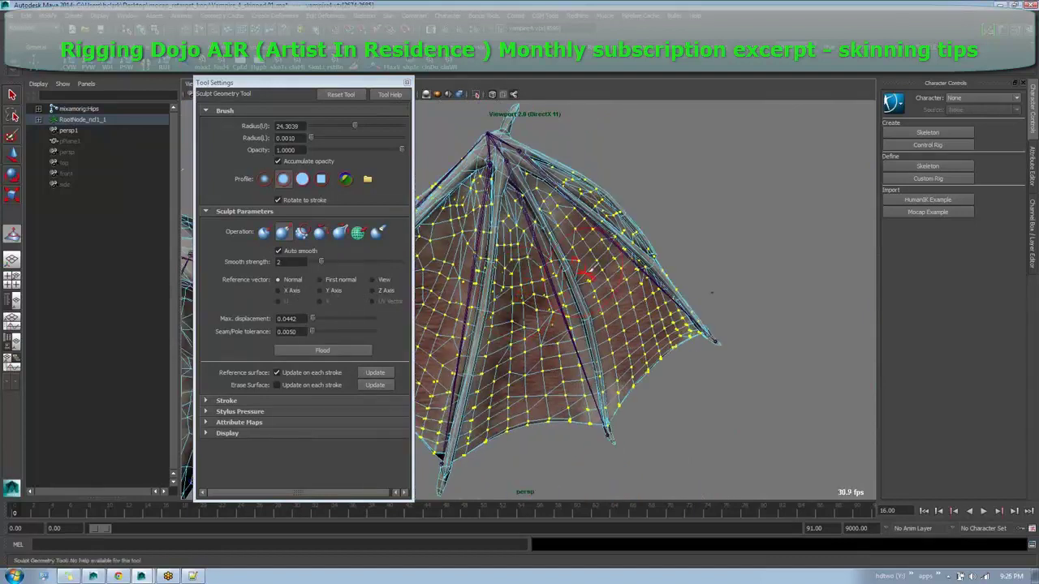
alt+drag(590, 270, 648, 273)
key(ctrl+a)
key(ctrl+a)
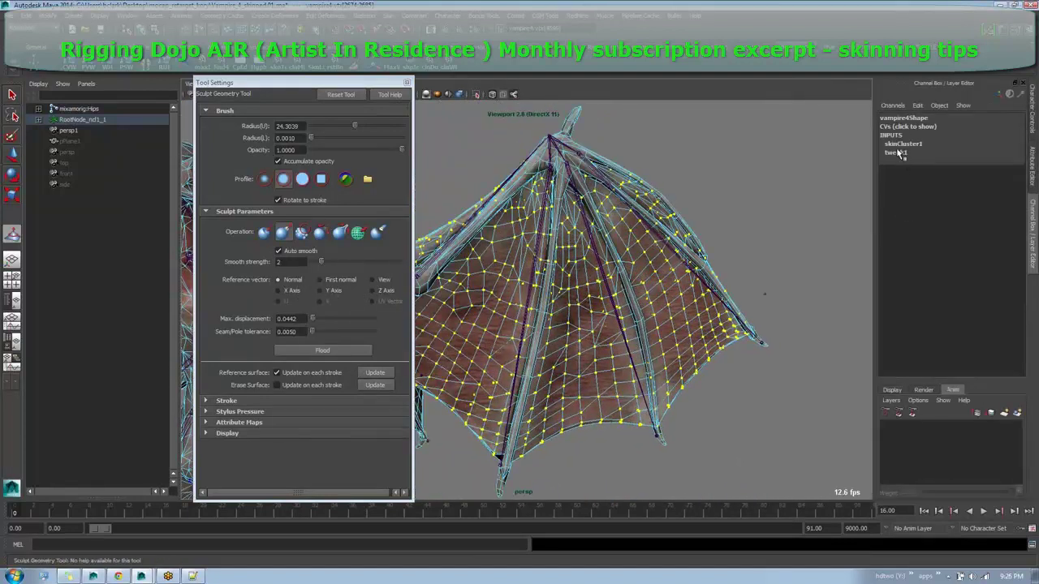
click(899, 153)
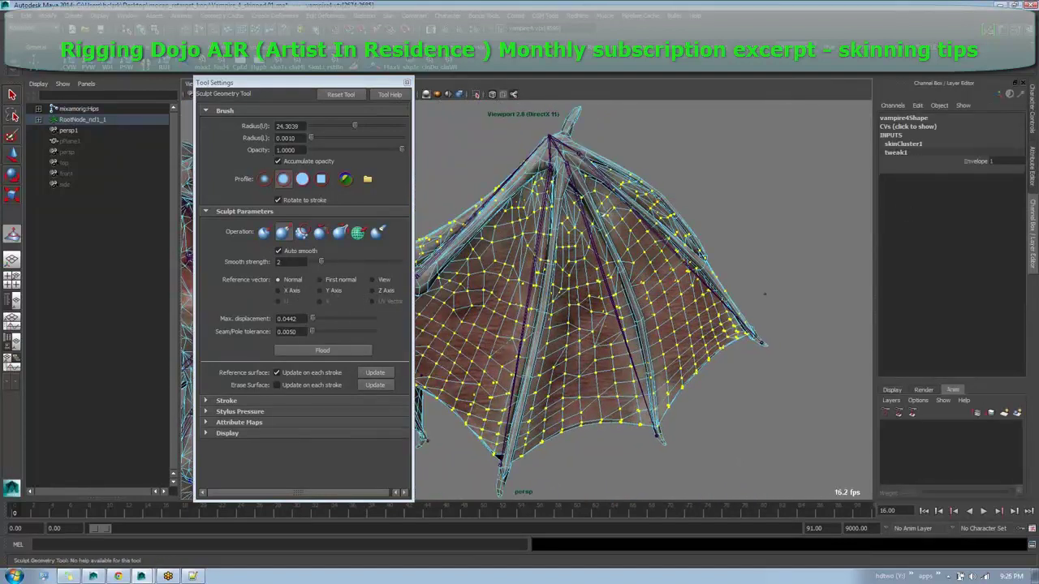
Flood the selected membrane vertices with the Pull operation, switch to Push and inspect the wing from several angles.
alt+drag(605, 214, 592, 316)
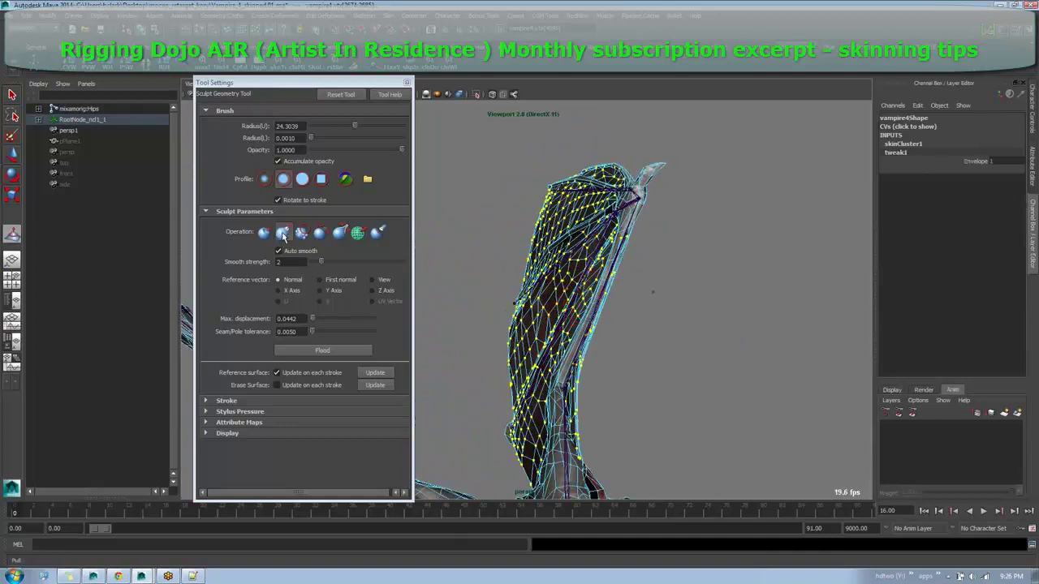
click(284, 233)
click(325, 350)
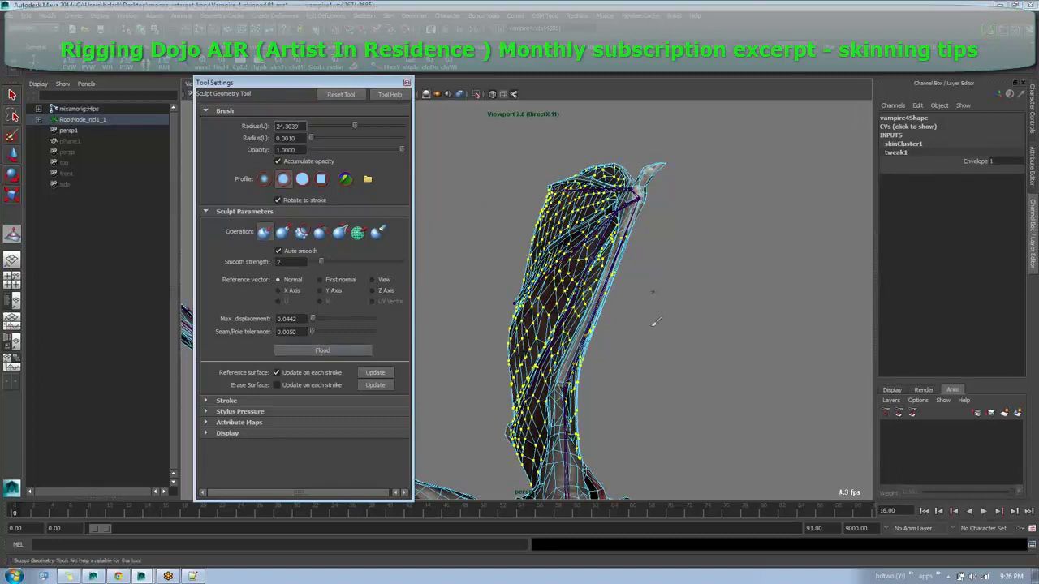
alt+drag(646, 318, 627, 308)
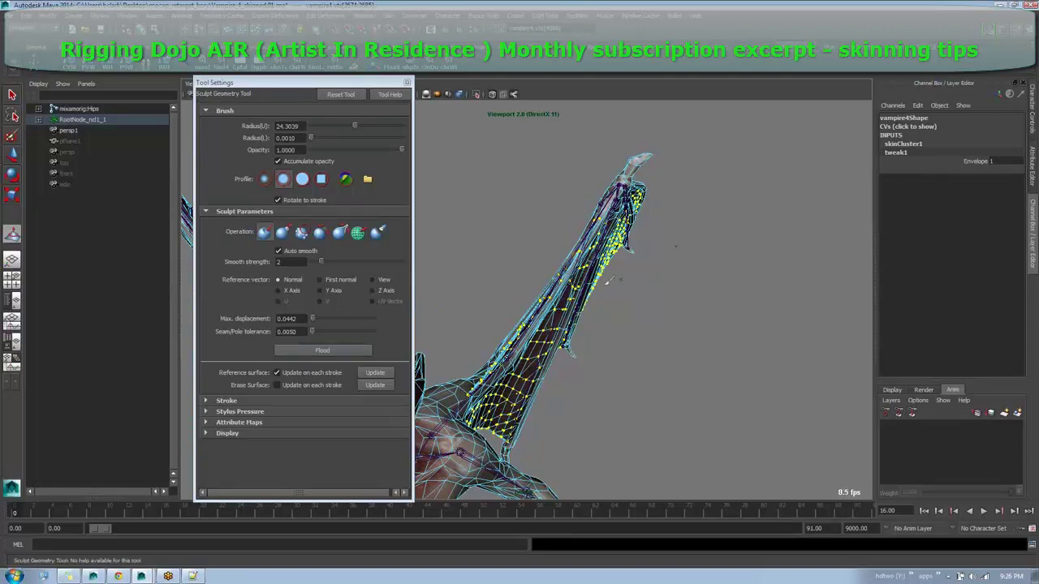
mouse_move(627, 308)
alt+mouse_down()
mouse_move(684, 285)
mouse_move(544, 272)
alt+mouse_up()
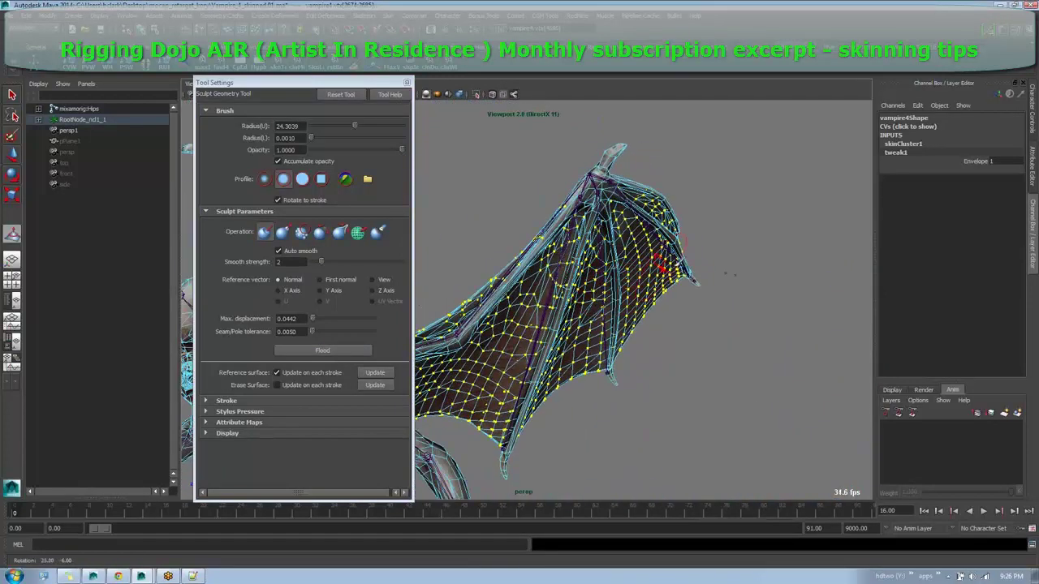
Select the Left_Wing_Finger_03 joint and rotate it upward to spread the wing membrane.
key(q)
click(740, 190)
mouse_move(739, 190)
alt+mouse_down()
mouse_move(649, 232)
mouse_move(666, 251)
mouse_move(654, 234)
alt+mouse_up()
drag(684, 284, 685, 218)
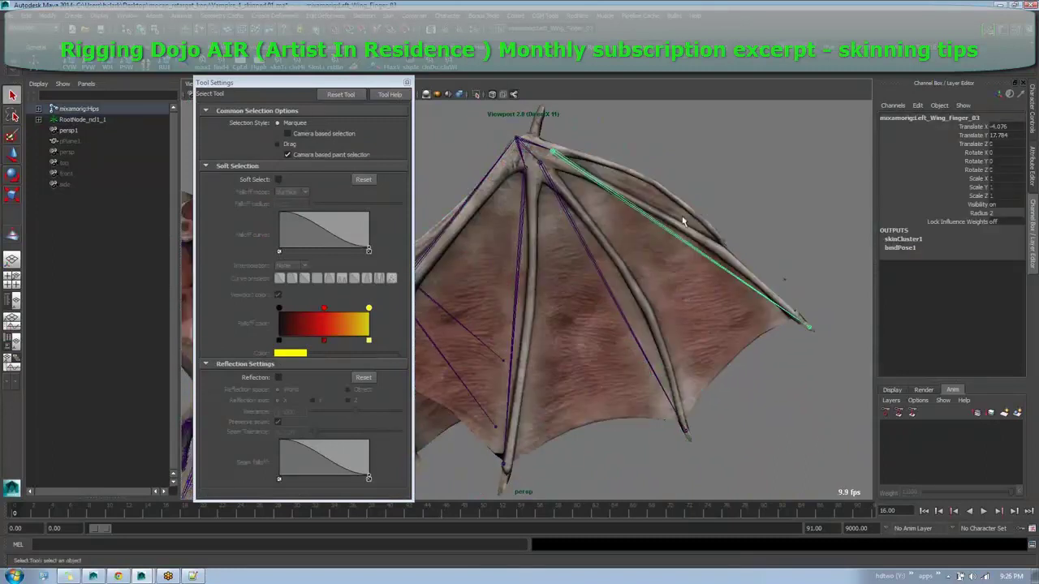
key(w)
key(e)
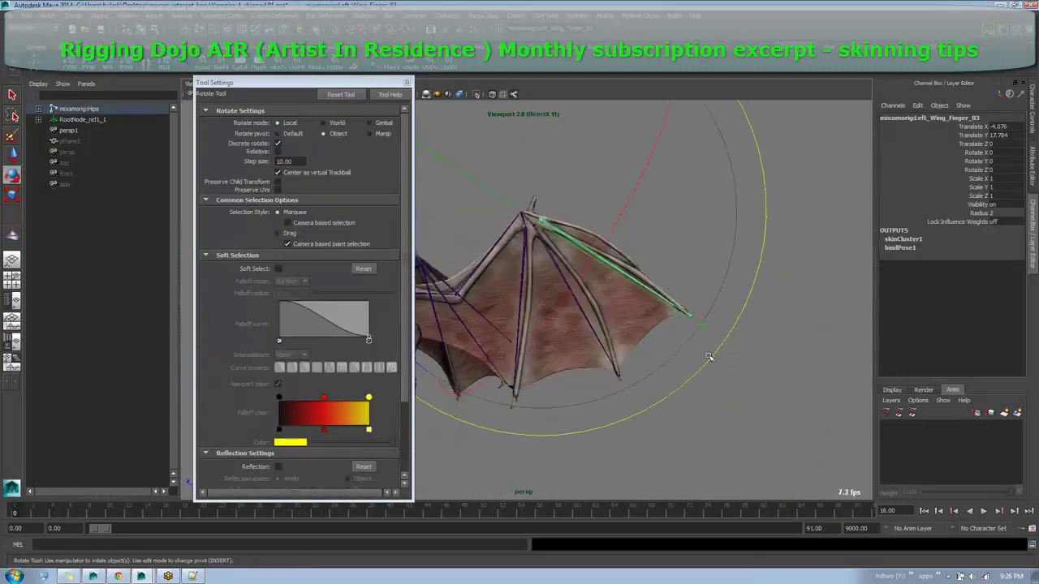
drag(710, 358, 752, 340)
click(752, 340)
Select the character mesh and switch it to face selection at the stretched wing membrane.
alt+drag(594, 296, 553, 247)
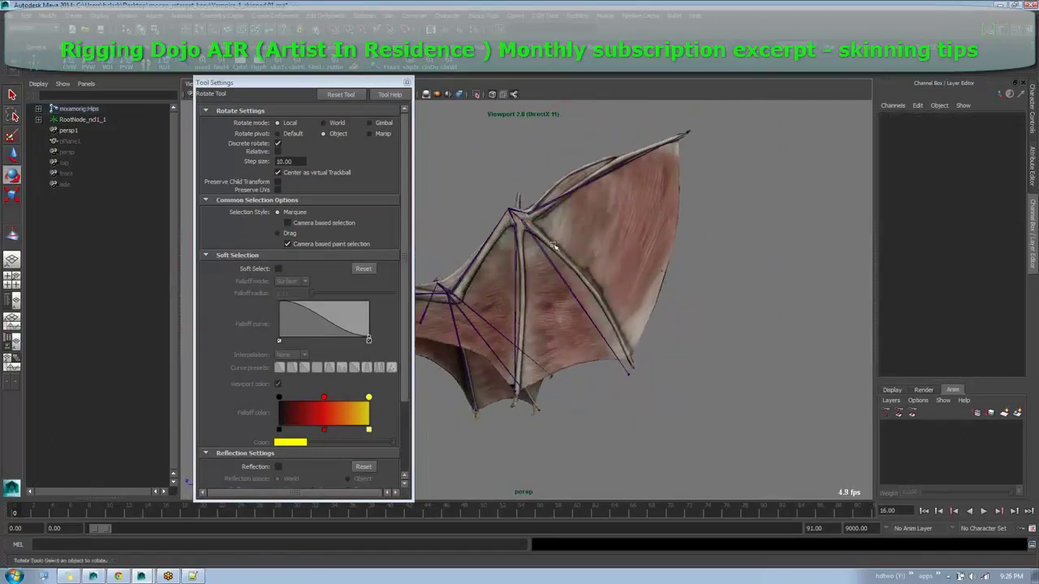
alt+right_drag(554, 247, 663, 371)
alt+middle_drag(642, 341, 652, 351)
scroll(652, 351, down, 3)
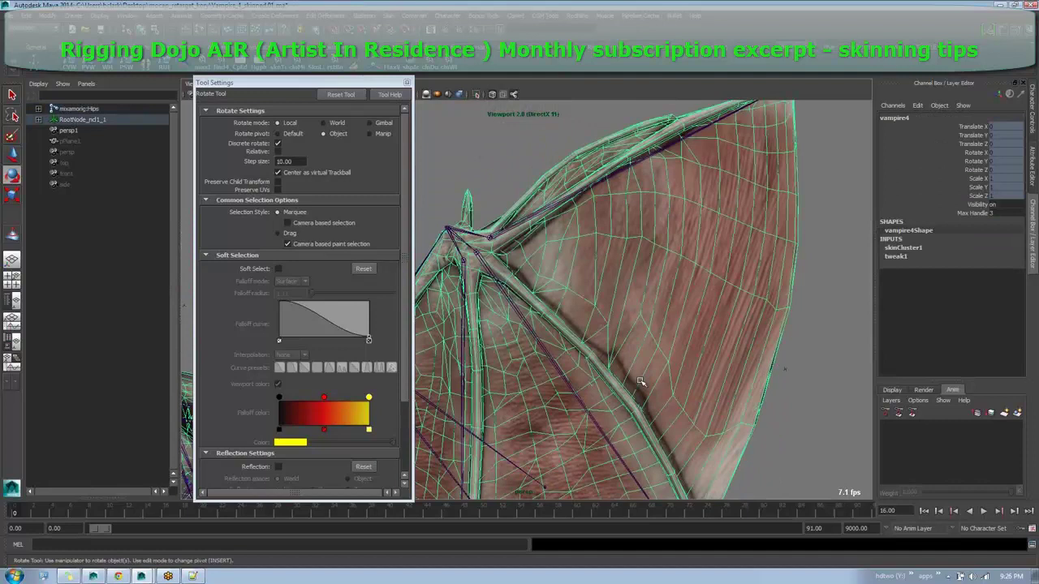
click(633, 391)
alt+drag(626, 348, 663, 350)
right_drag(663, 349, 666, 369)
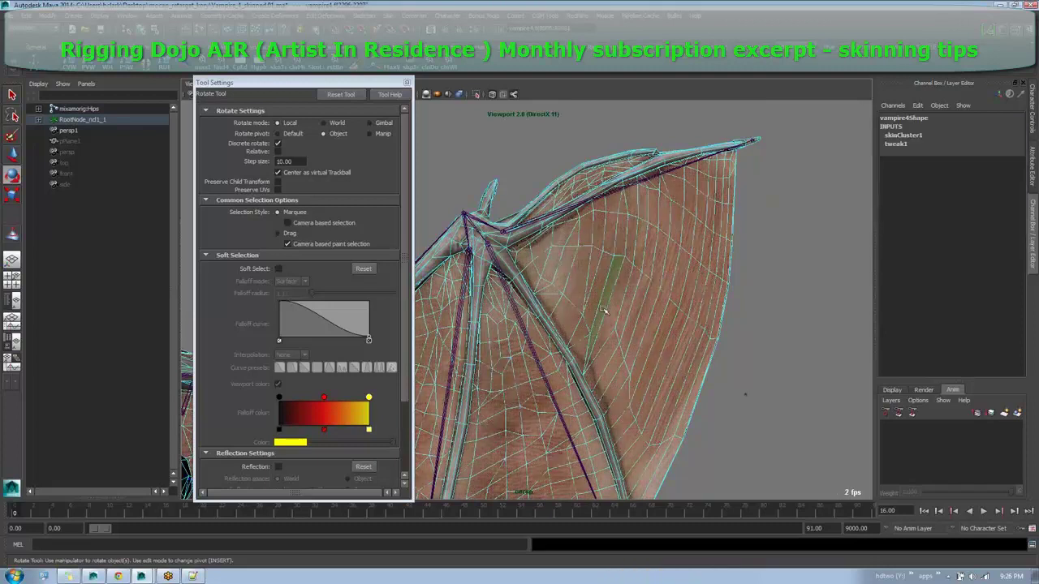
Return to the Select Tool and reselect the whole vampire mesh as an object.
click(406, 83)
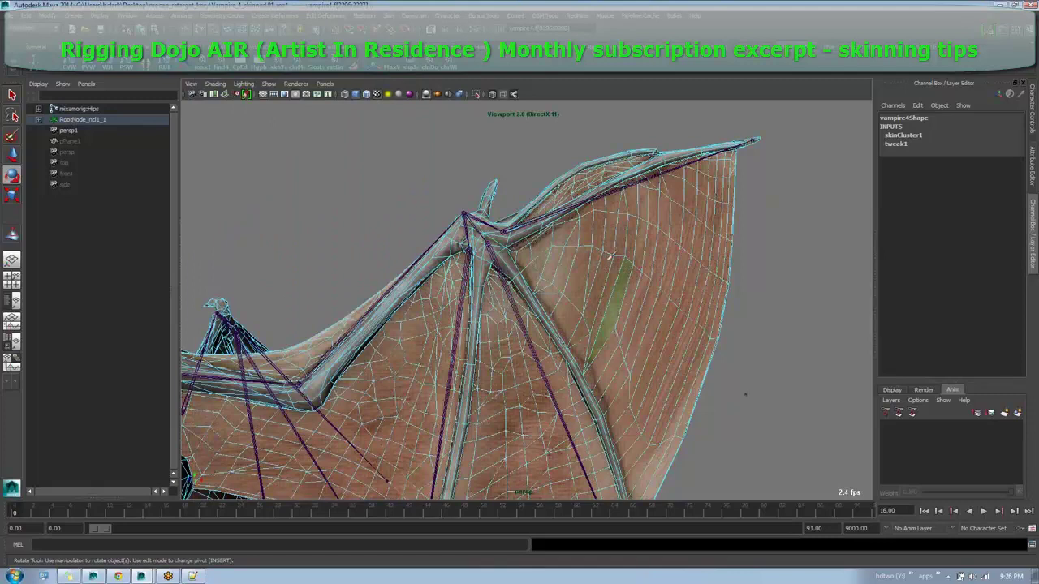
key(y)
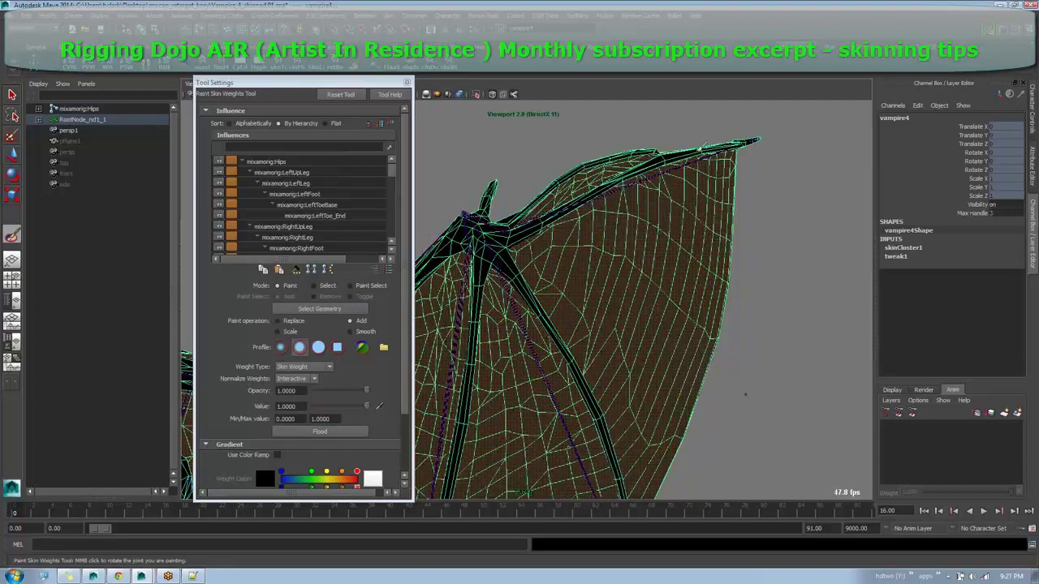
key(q)
click(766, 183)
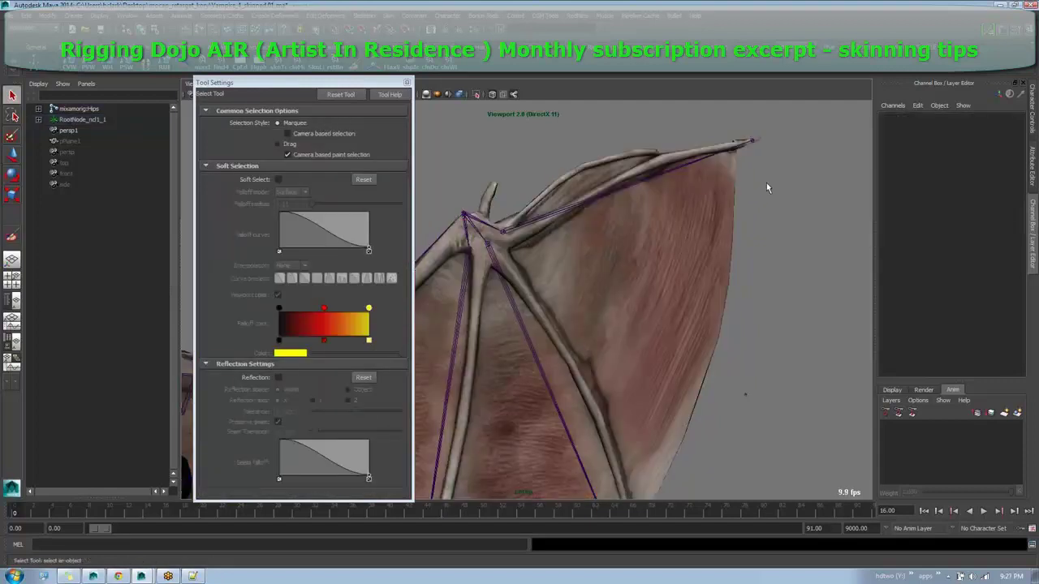
click(726, 168)
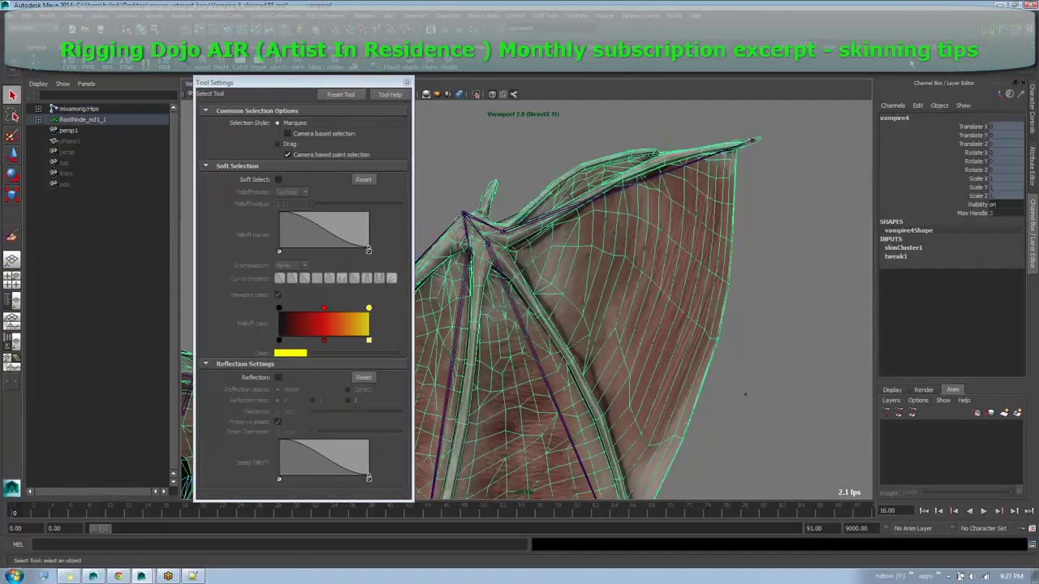
Open ngSkinTools for the selected vampire mesh and initialize its skinning layers.
click(23, 68)
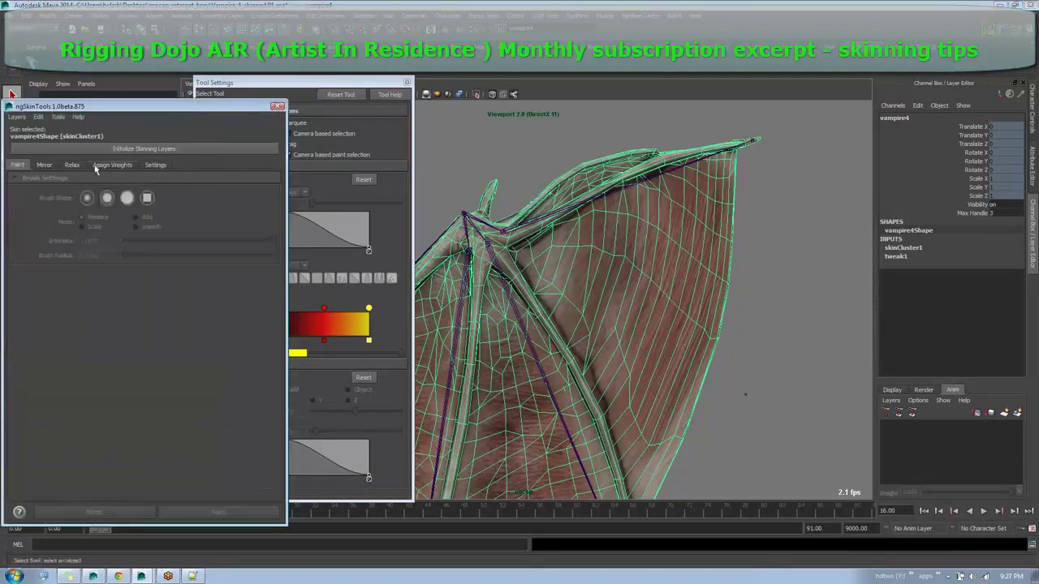
drag(109, 106, 194, 74)
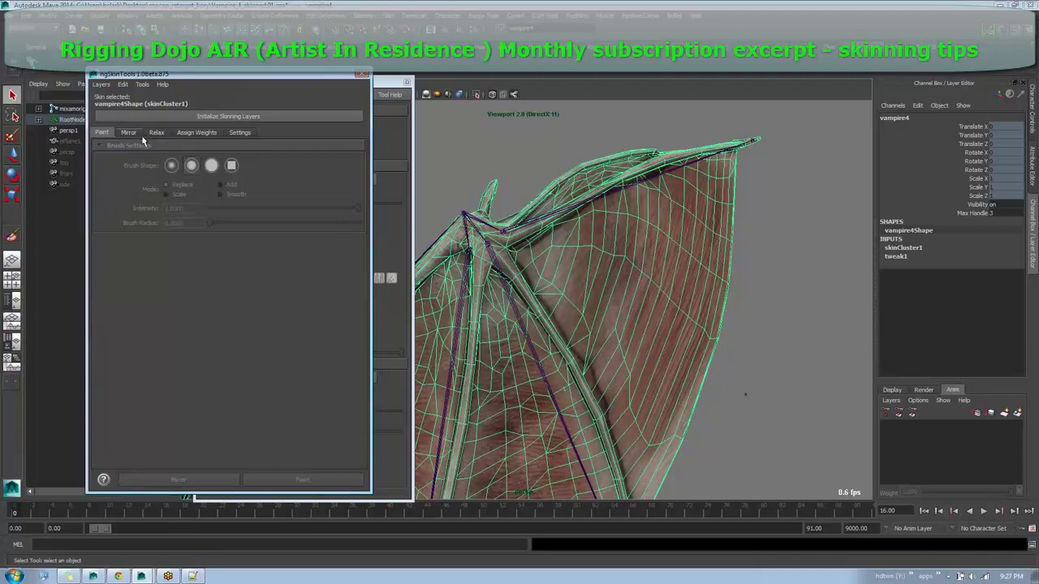
click(211, 119)
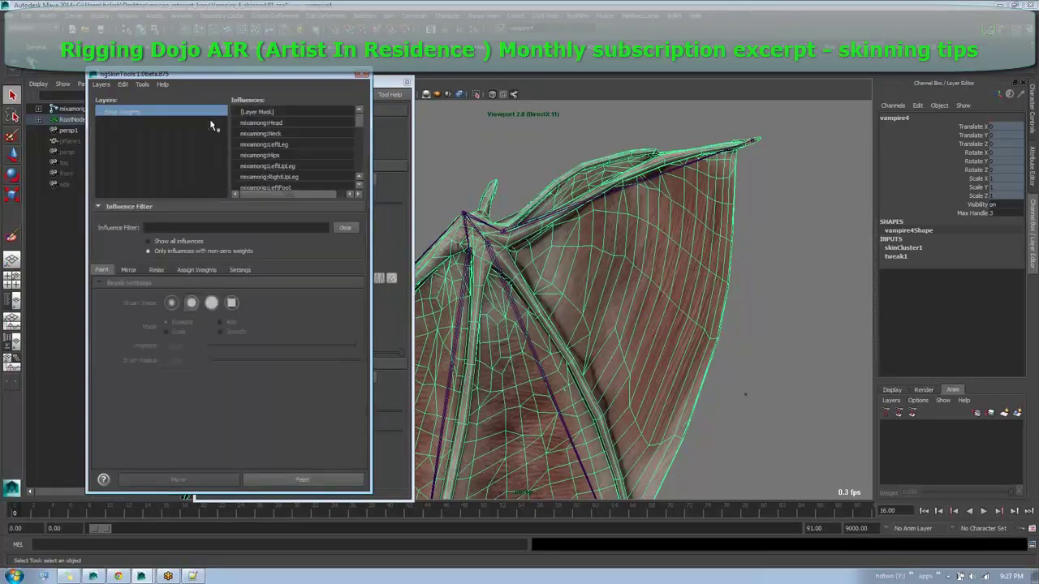
Review the Relax and Assign Weights settings and turn off ignoring separate shells or selection gaps under Unify Weights.
click(201, 271)
click(157, 270)
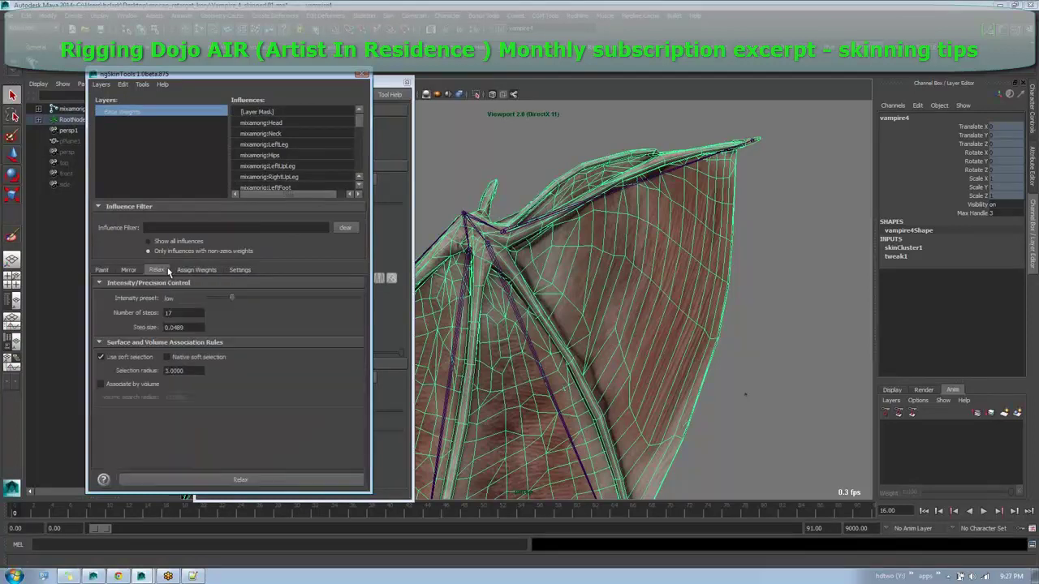
click(195, 271)
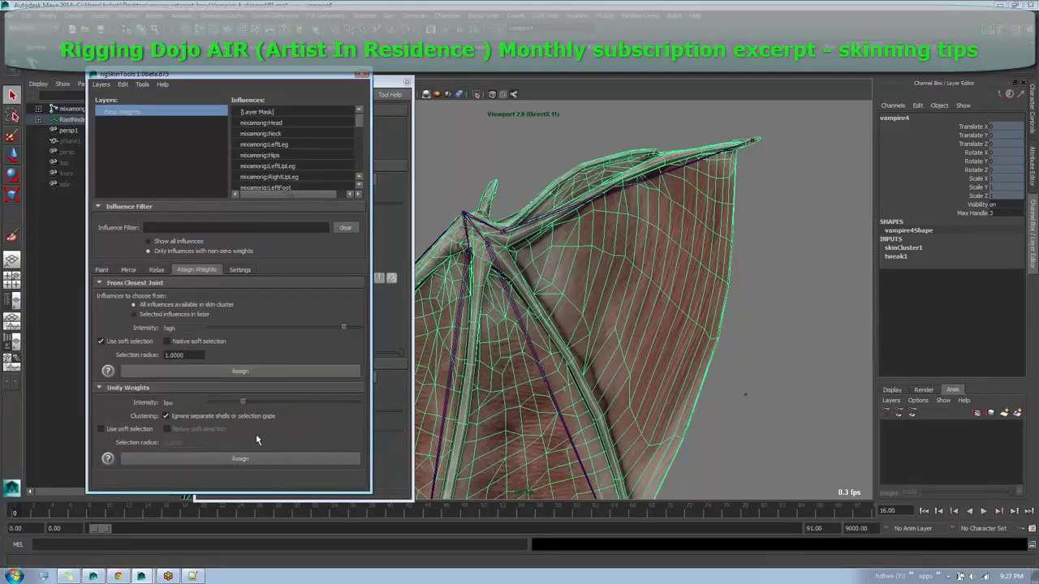
click(203, 417)
drag(304, 75, 323, 38)
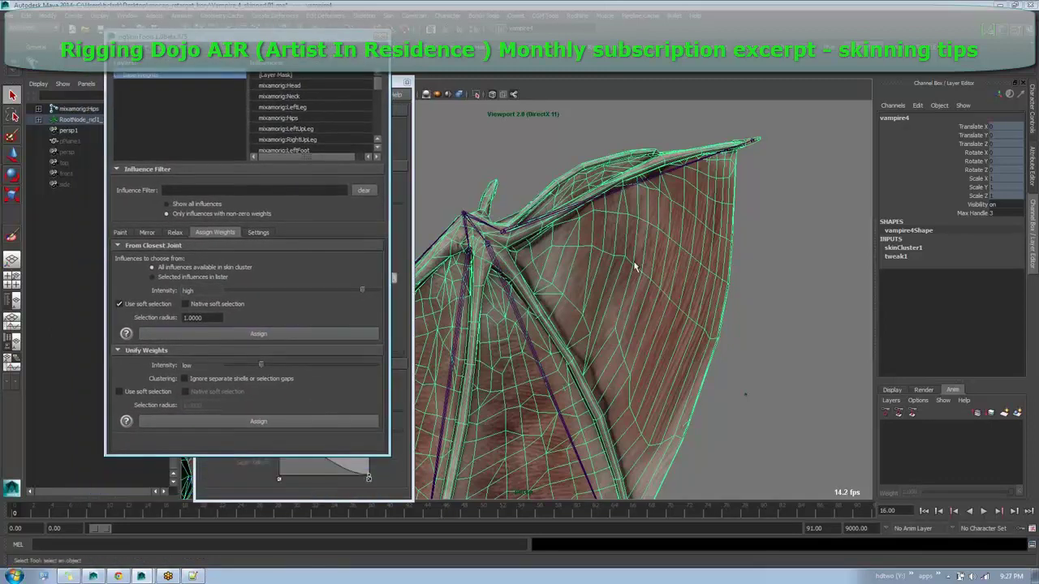
Display the wing as unsmoothed wireframe and select the faces of the wing finger bones in face mode.
alt+drag(638, 267, 685, 176)
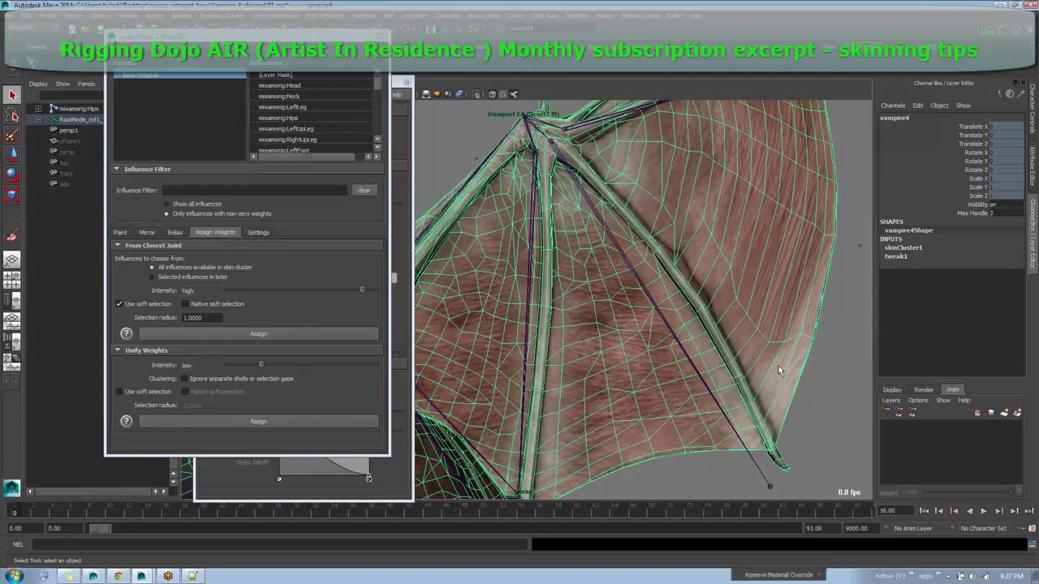
right_drag(780, 368, 788, 455)
click(778, 463)
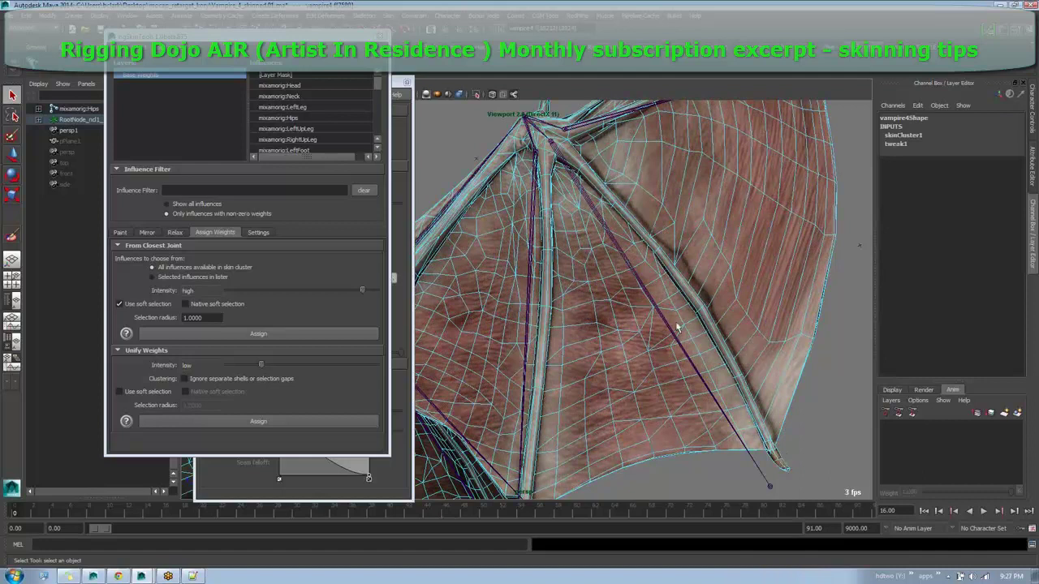
key(3)
key(4)
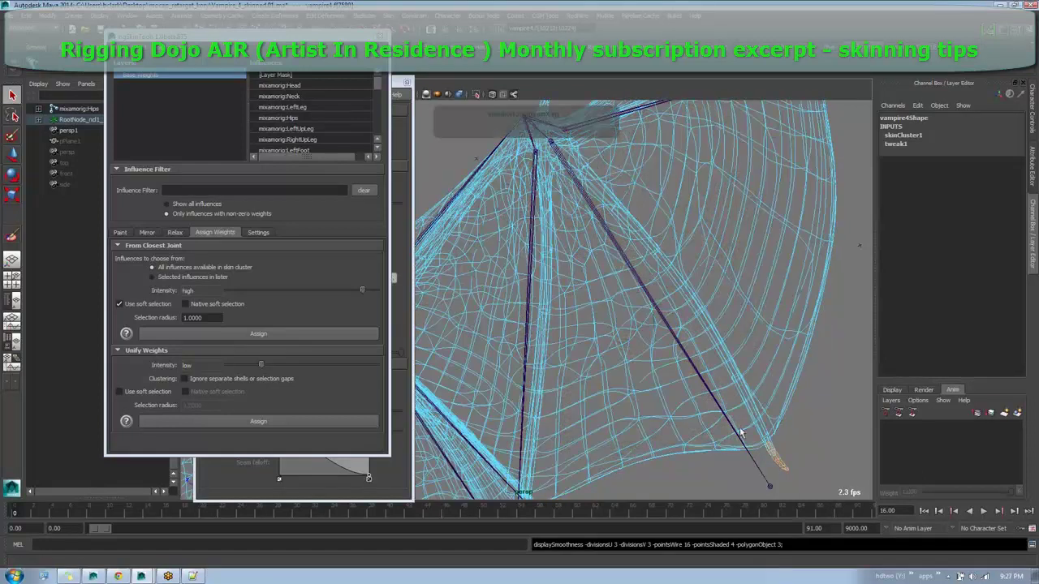
key(1)
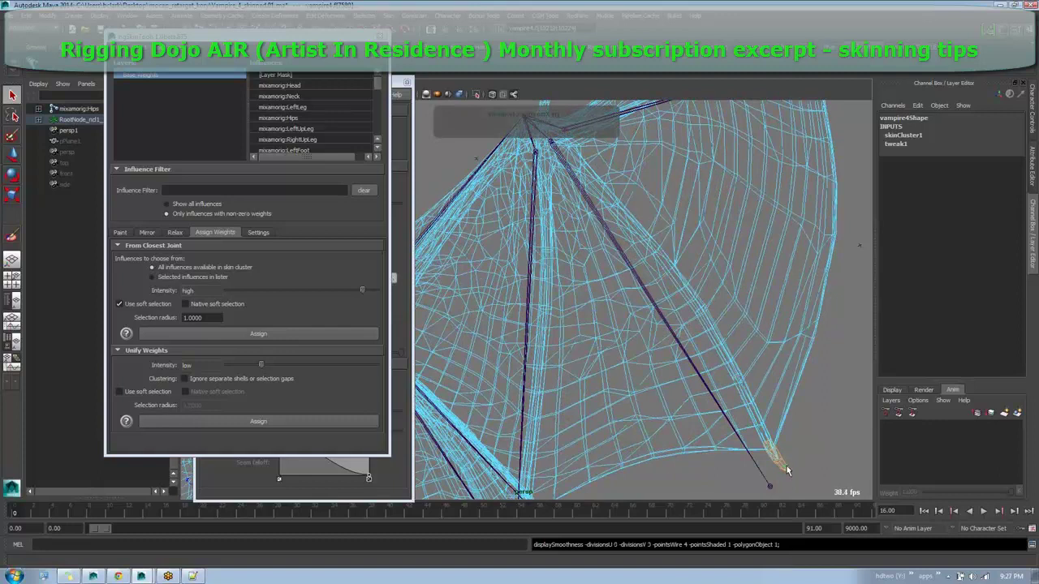
double_click(738, 376)
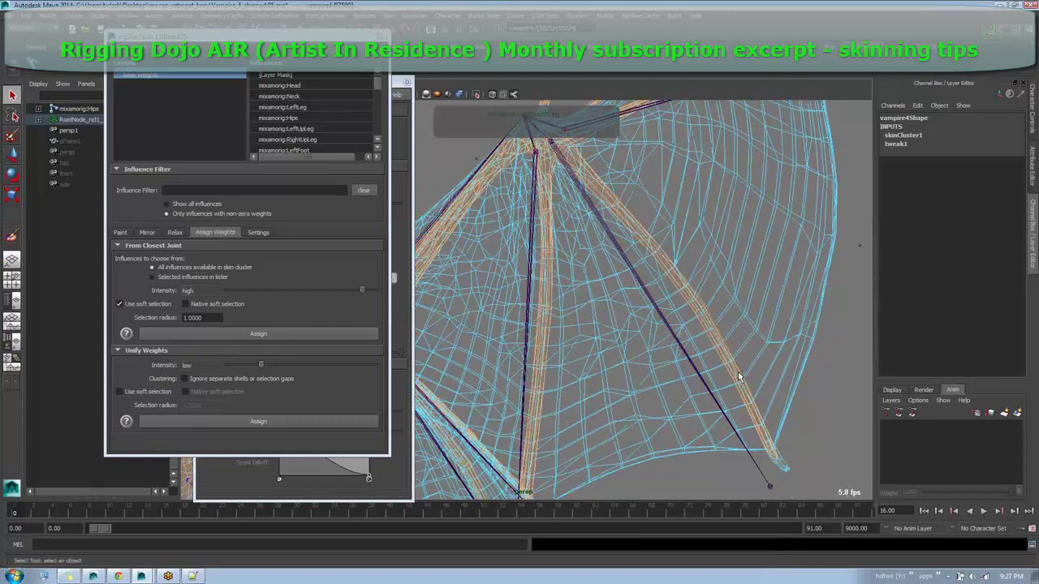
Switch the face selection to the wing membrane and enable Ignore separate shells or selection gaps for Unify Weights.
key(ctrl+shift+i)
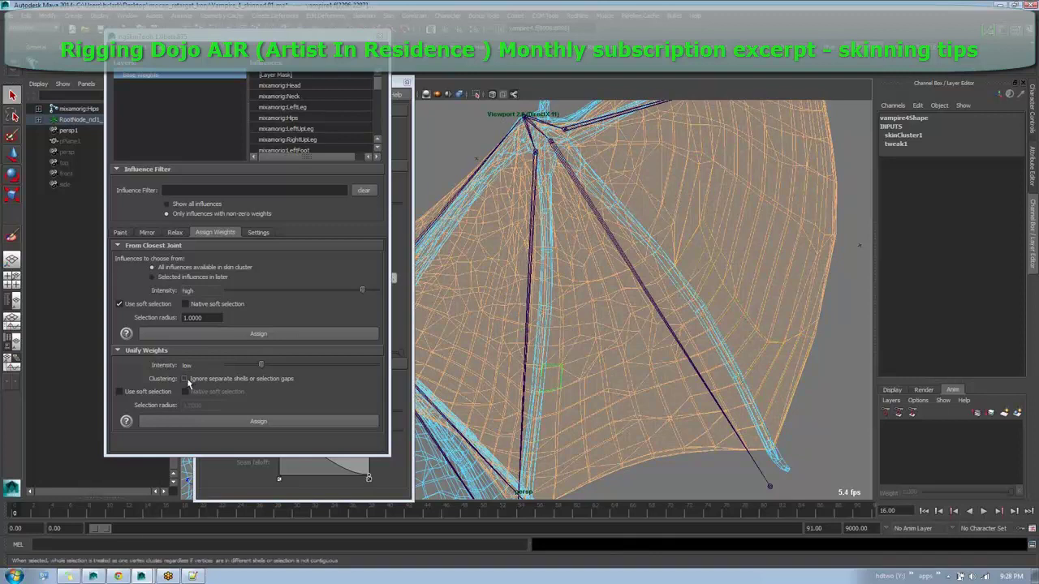
click(185, 379)
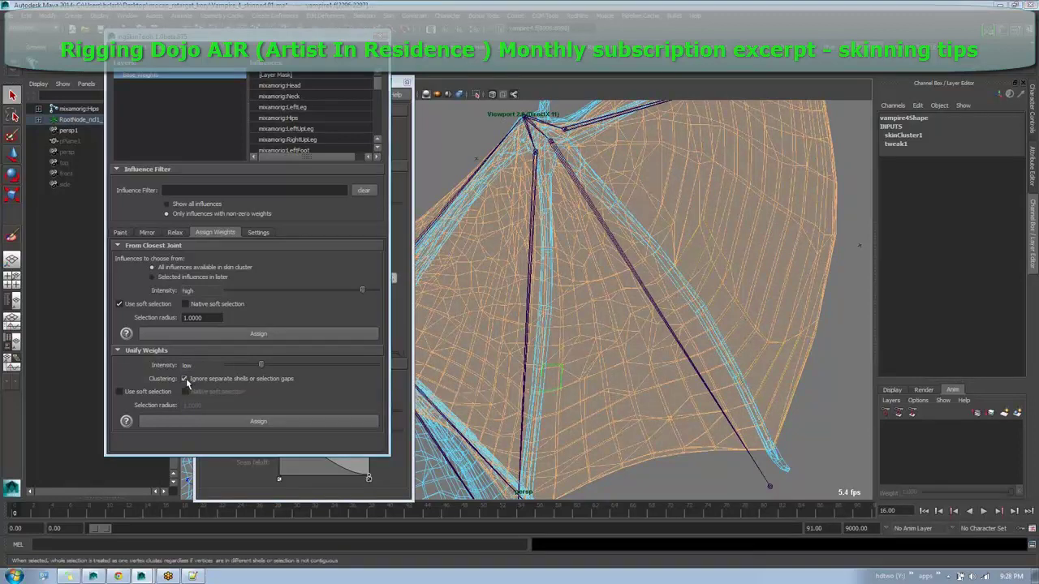
Reselect the vampire mesh and pick vertices near the membrane's outer edge in vertex mode.
click(723, 336)
click(750, 380)
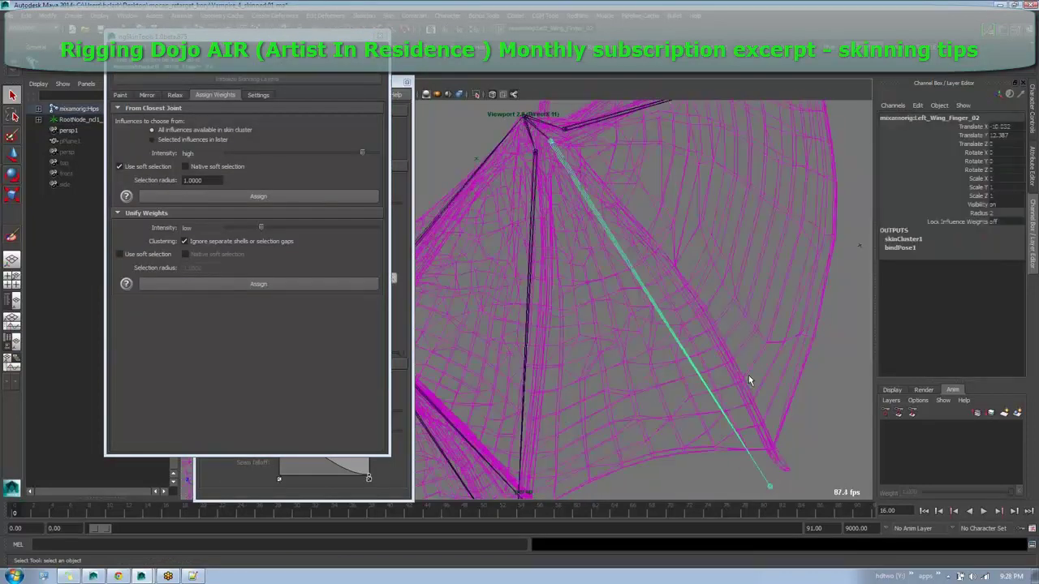
click(750, 380)
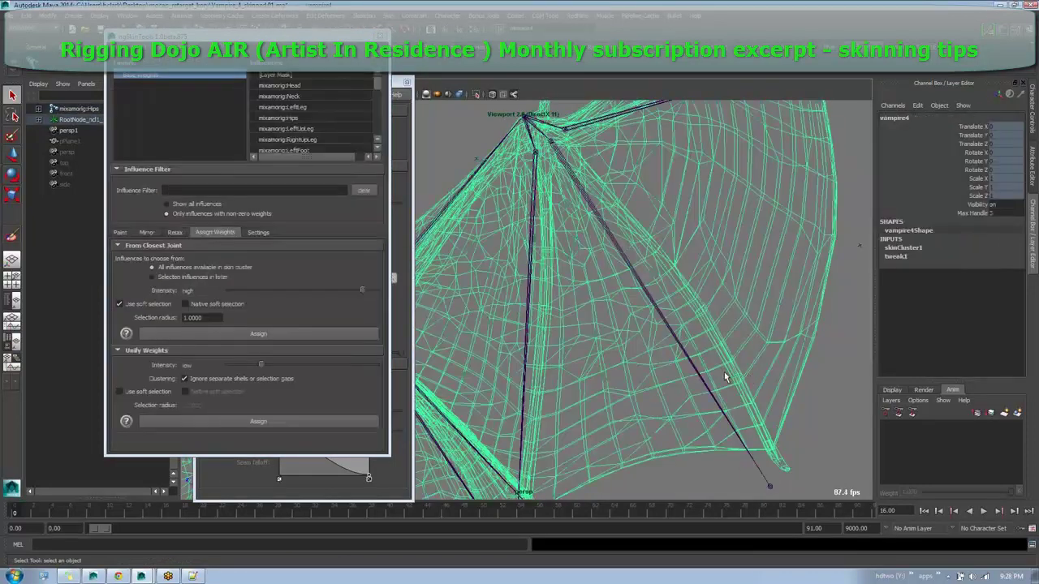
click(716, 341)
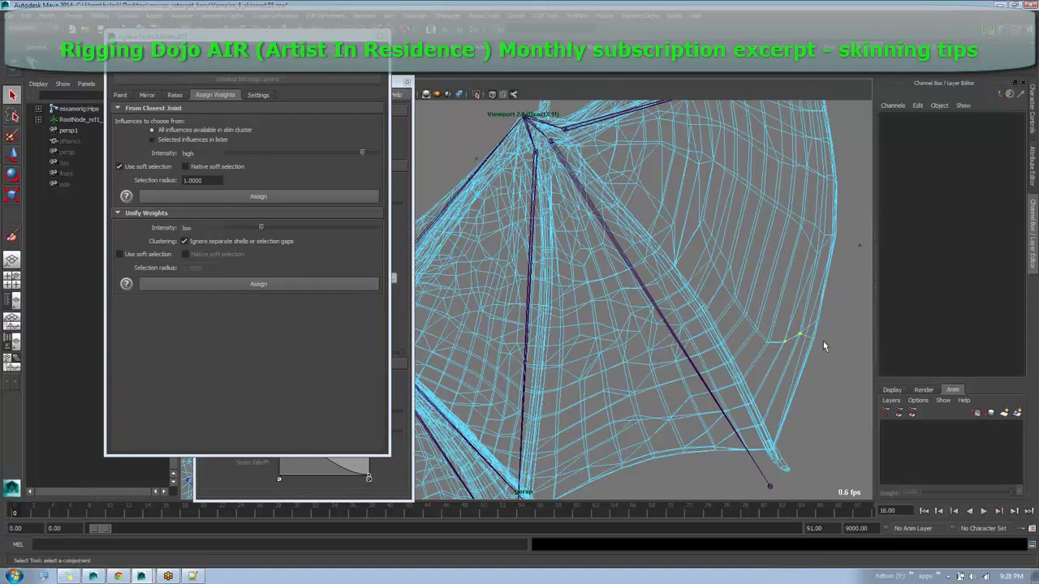
Close the Tool Settings window and switch the viewport to a renderer other than Viewport 2.0.
click(406, 82)
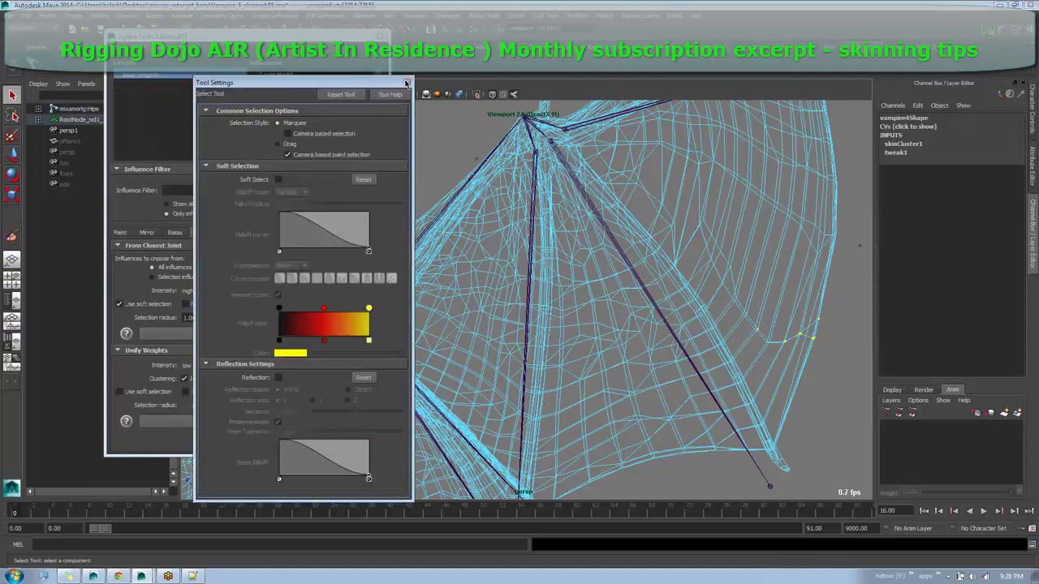
click(407, 83)
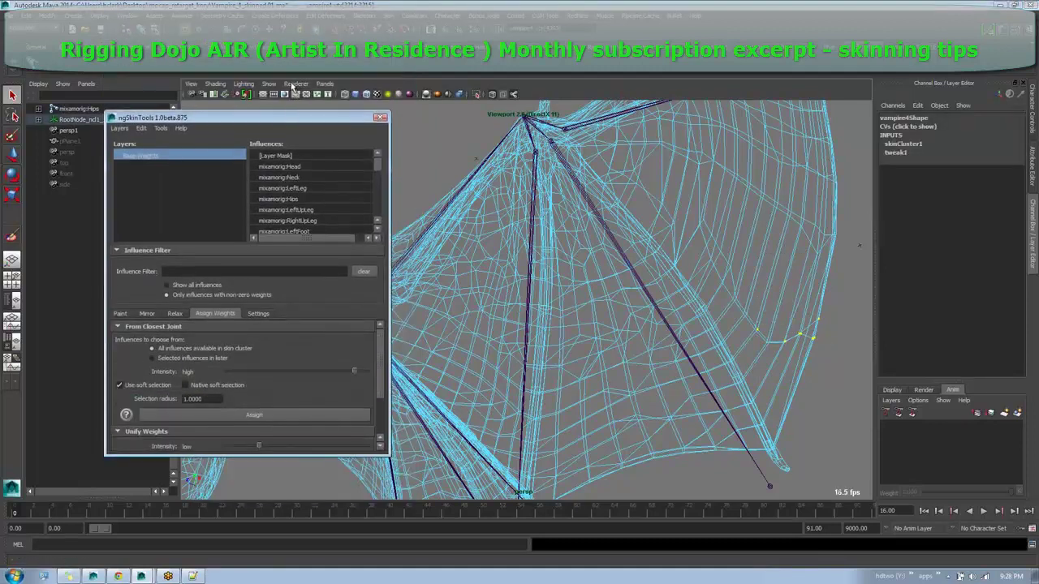
click(295, 86)
click(300, 102)
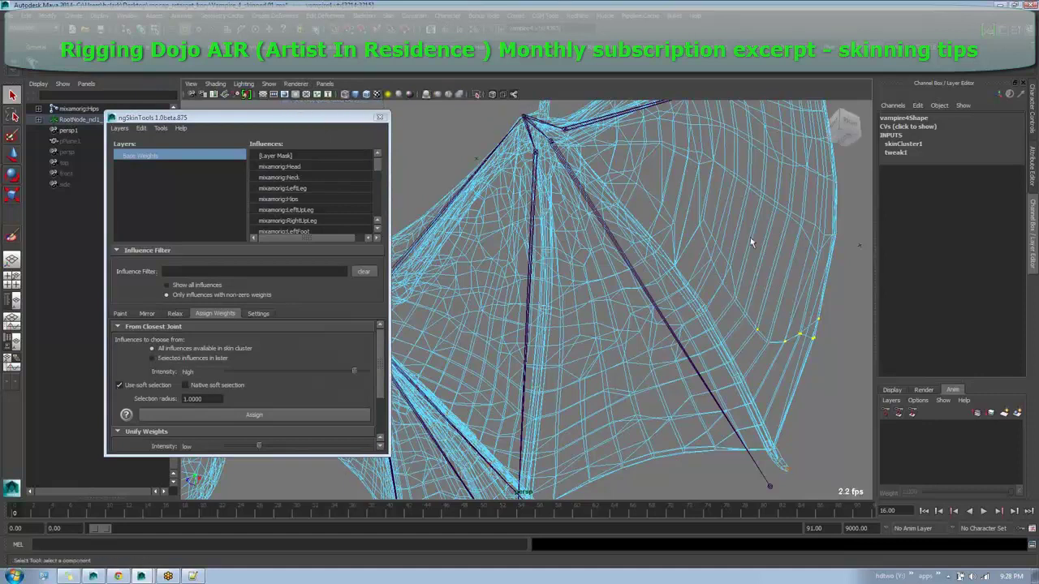
Try relaxing the skin weights of vertices around the outer wing finger's tip several times without volume association.
drag(766, 386, 781, 487)
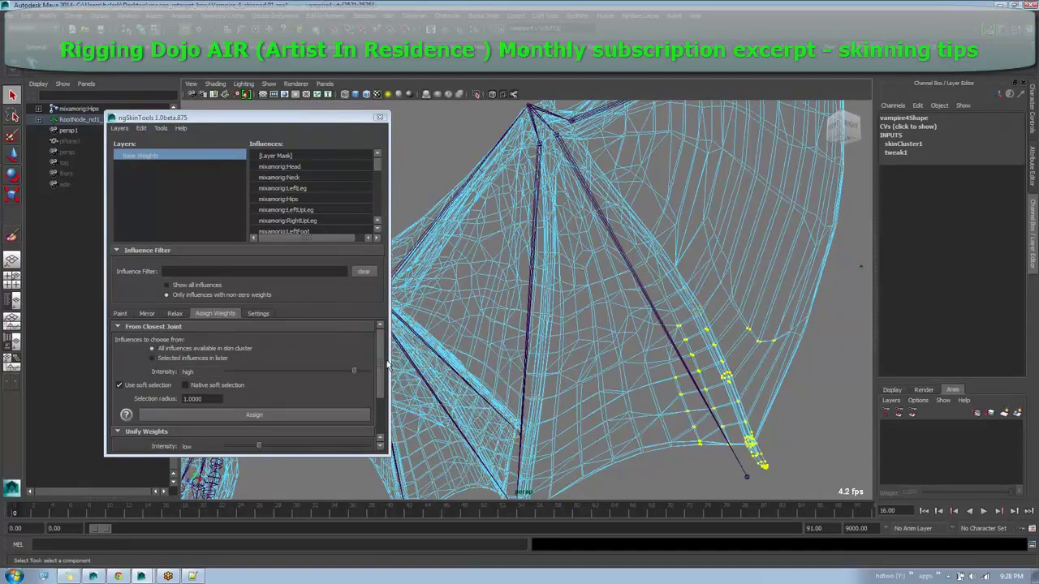
click(175, 314)
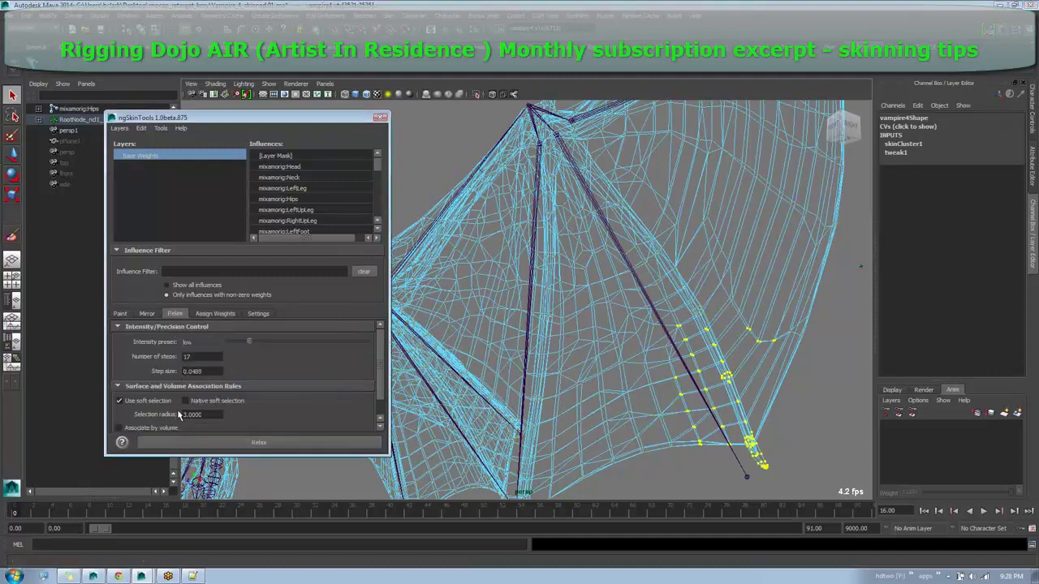
scroll(178, 397, down, 2)
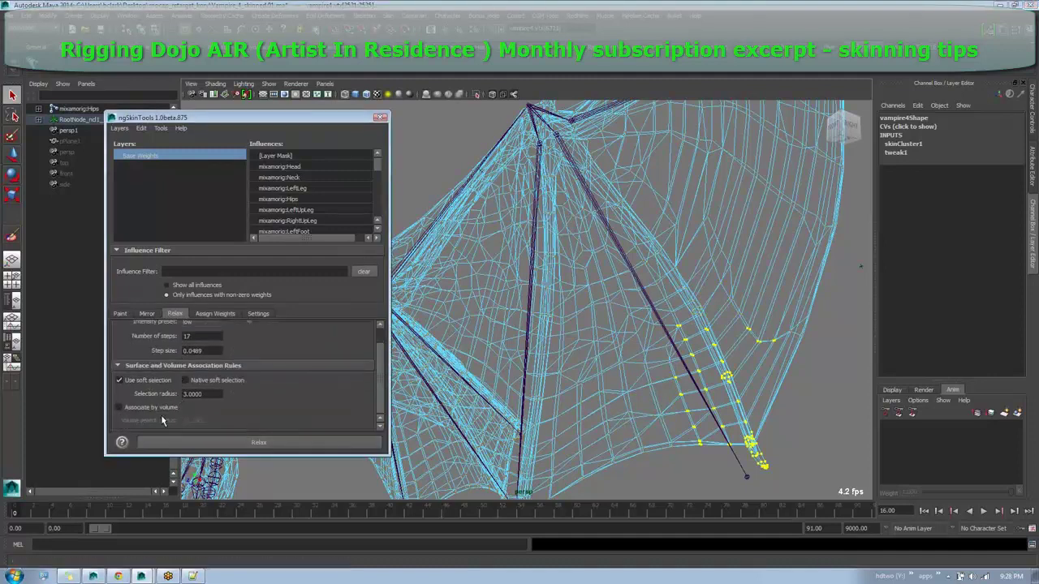
click(230, 444)
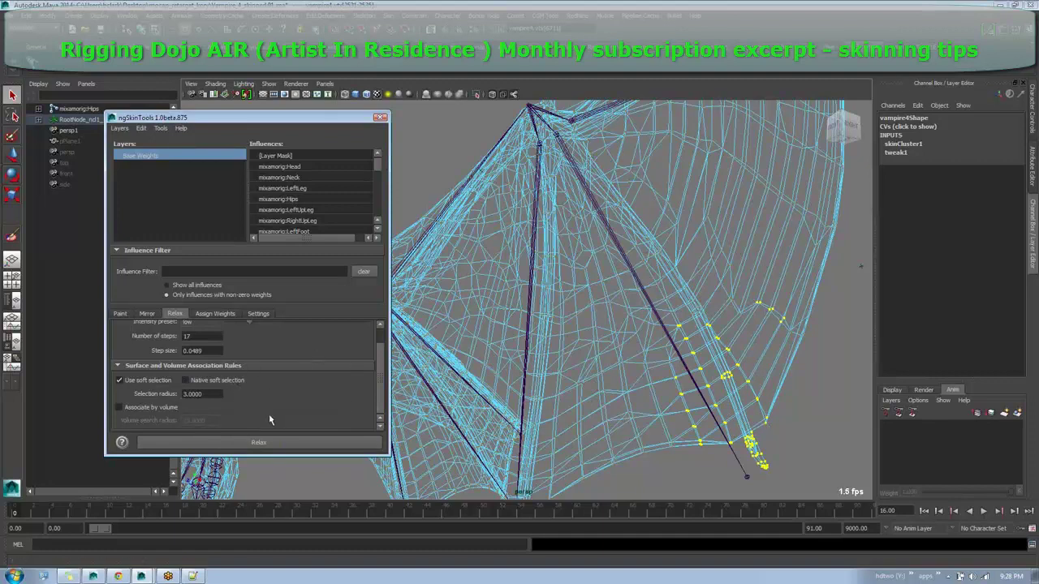
click(268, 444)
click(269, 444)
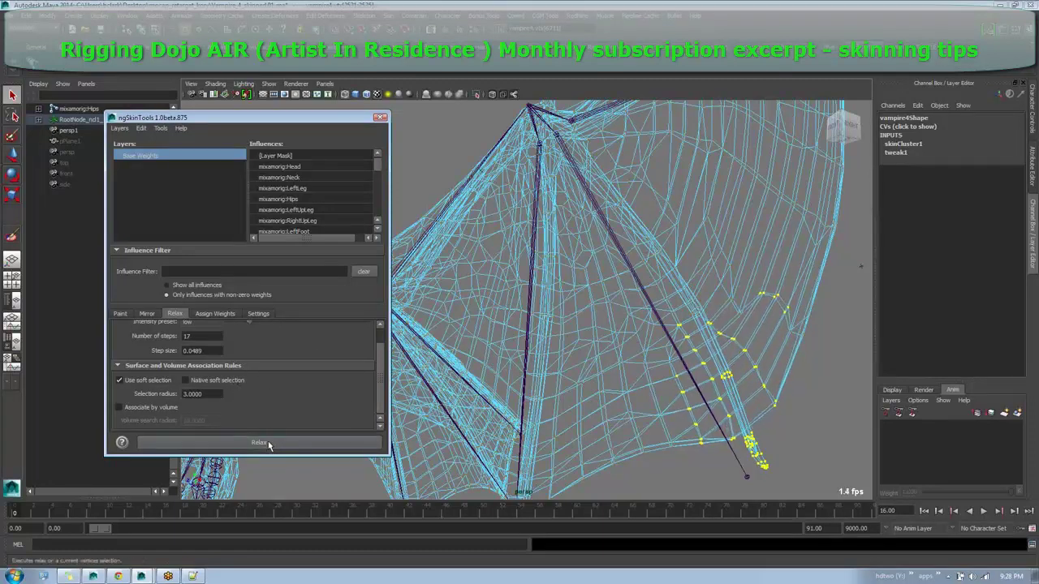
Undo the weight relaxations and the latest vertex selection changes.
key(ctrl+z)
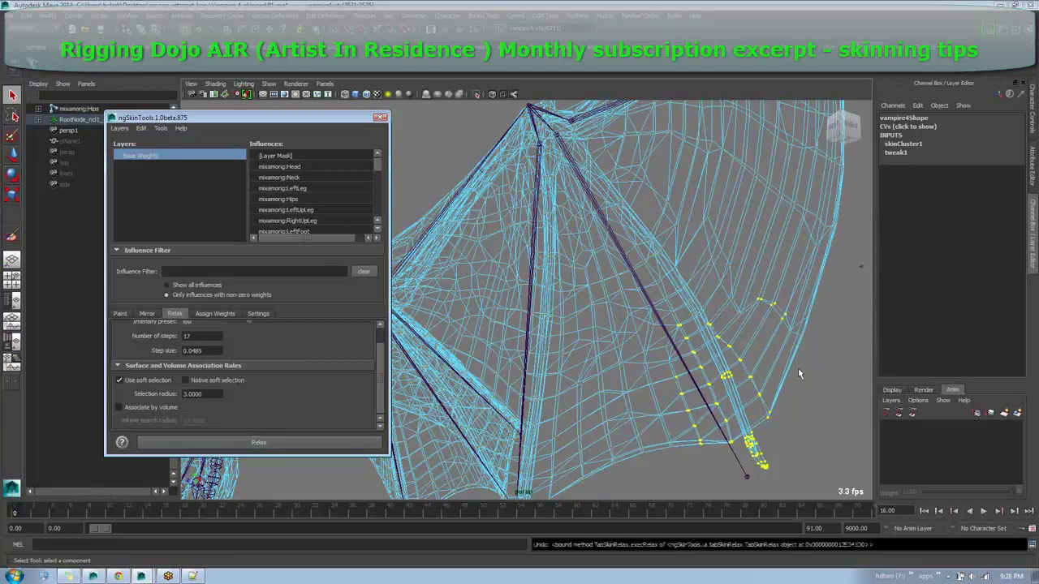
key(ctrl+z)
key(ctrl+z)
key(ctrl+z)
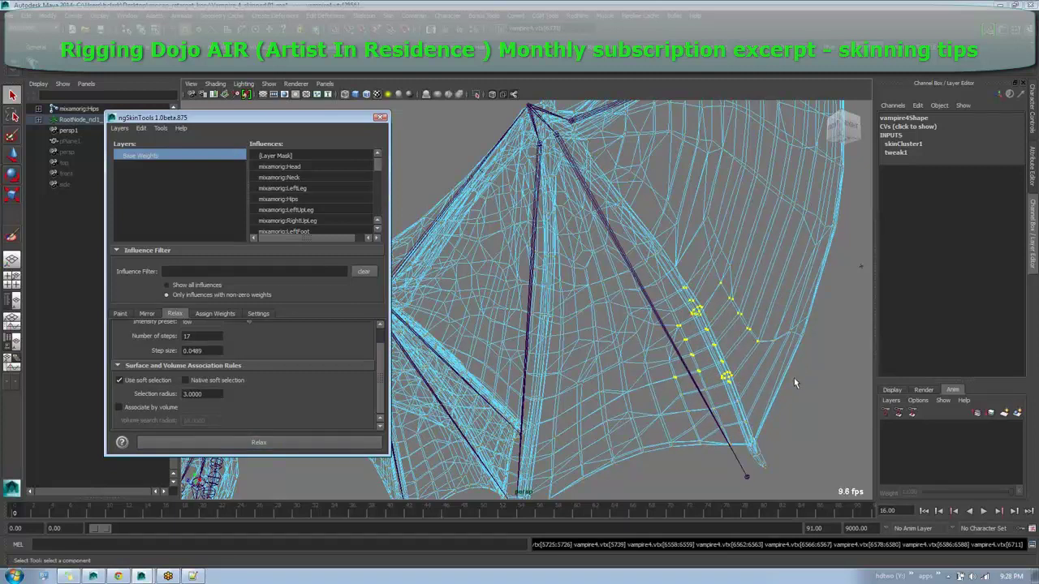
Select the vertices along the outer wing finger's tip together with the adjoining membrane vertices.
click(779, 403)
drag(723, 419, 803, 523)
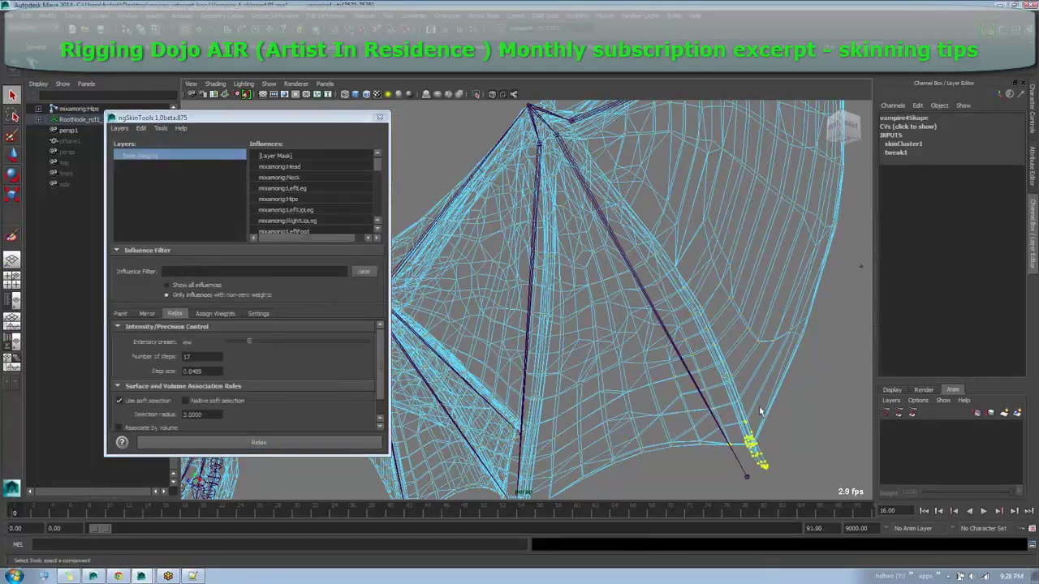
ctrl+drag(733, 405, 814, 519)
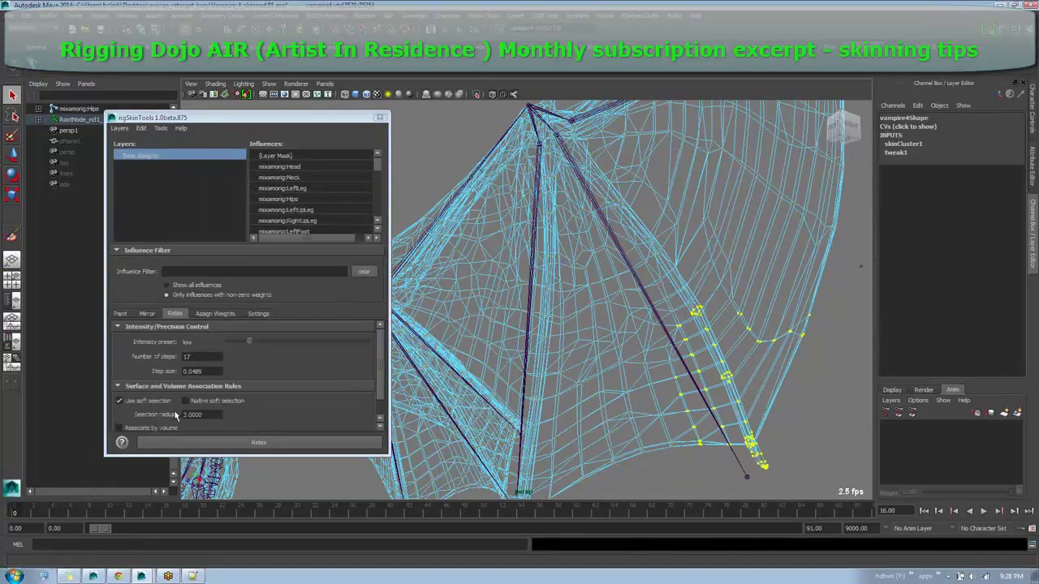
Enable Associate by volume with a search radius of 10 and relax the selected vertices' weights repeatedly.
scroll(167, 423, down, 1)
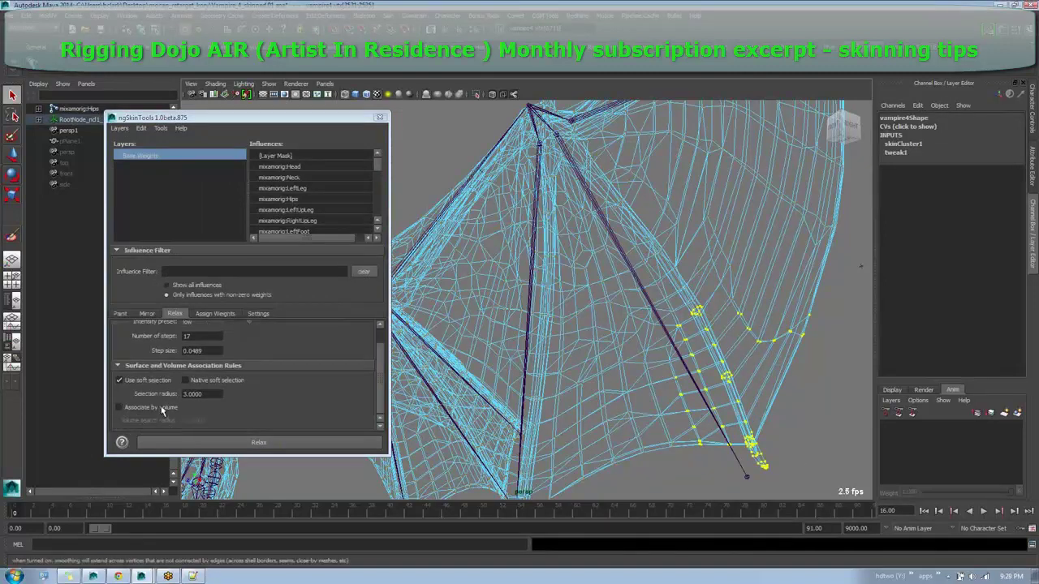
click(151, 407)
click(238, 444)
click(239, 444)
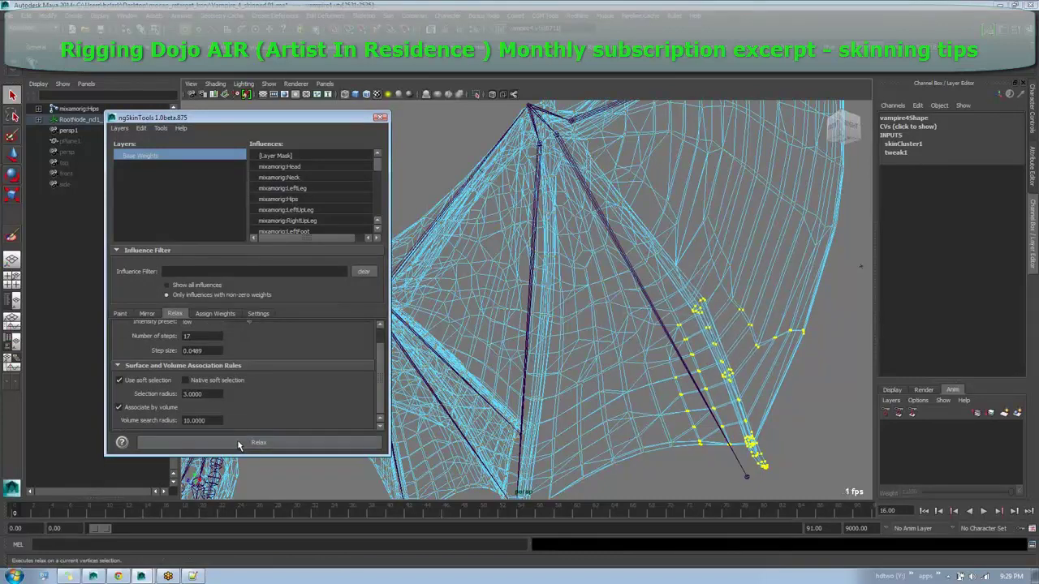
click(238, 444)
click(238, 444)
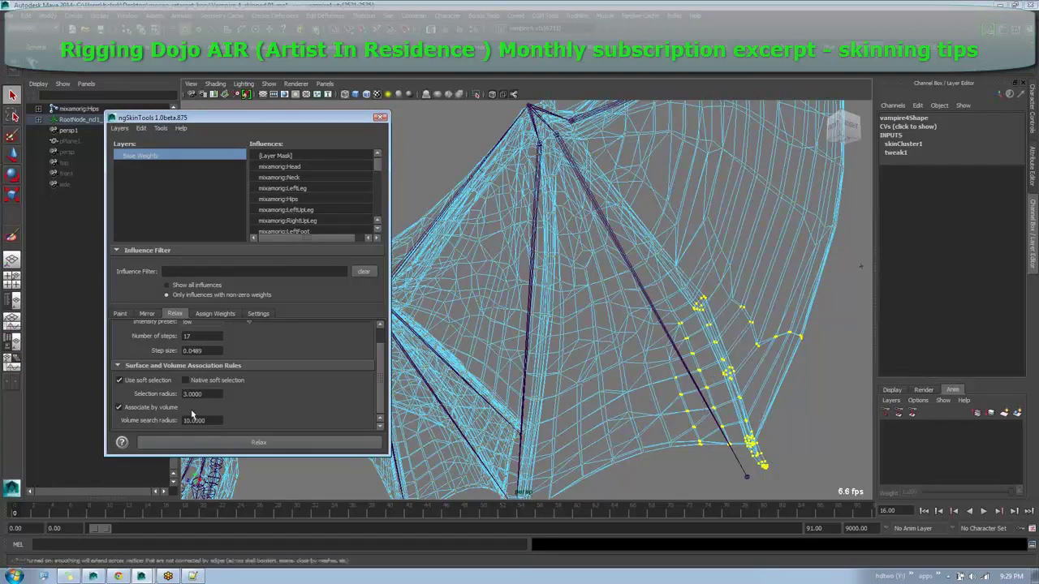
Relax the selected fingertip vertices' weights again, raising the intensity to high with 41 steps and step size 0.2319, and display the wing textured.
click(251, 446)
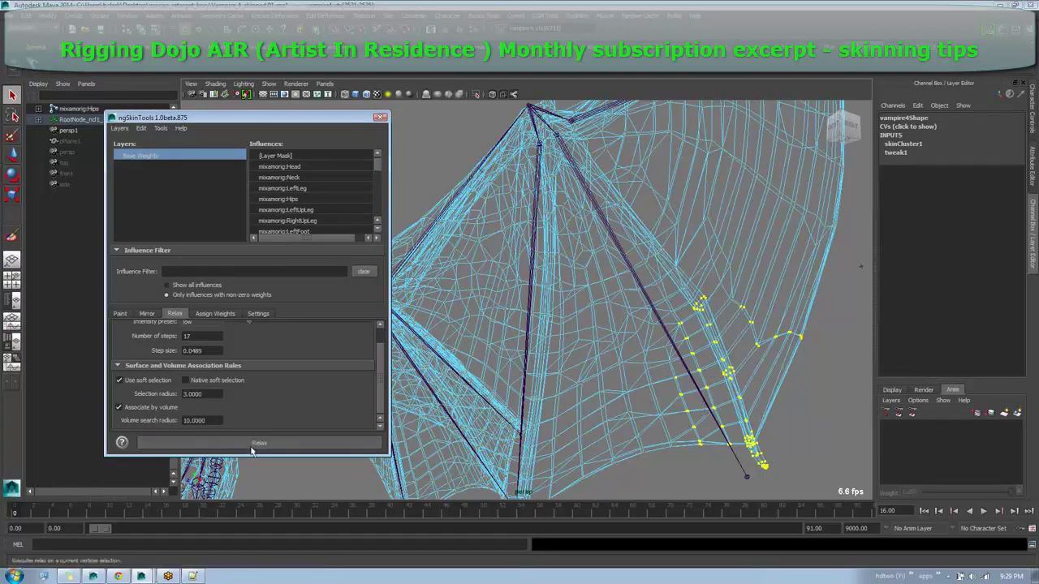
click(252, 448)
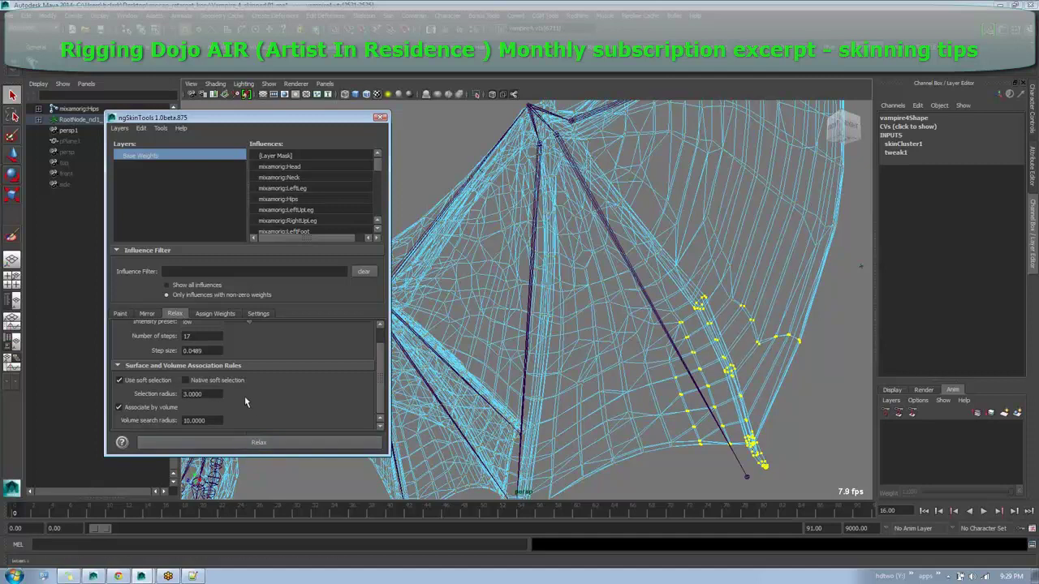
drag(242, 322, 335, 323)
click(298, 443)
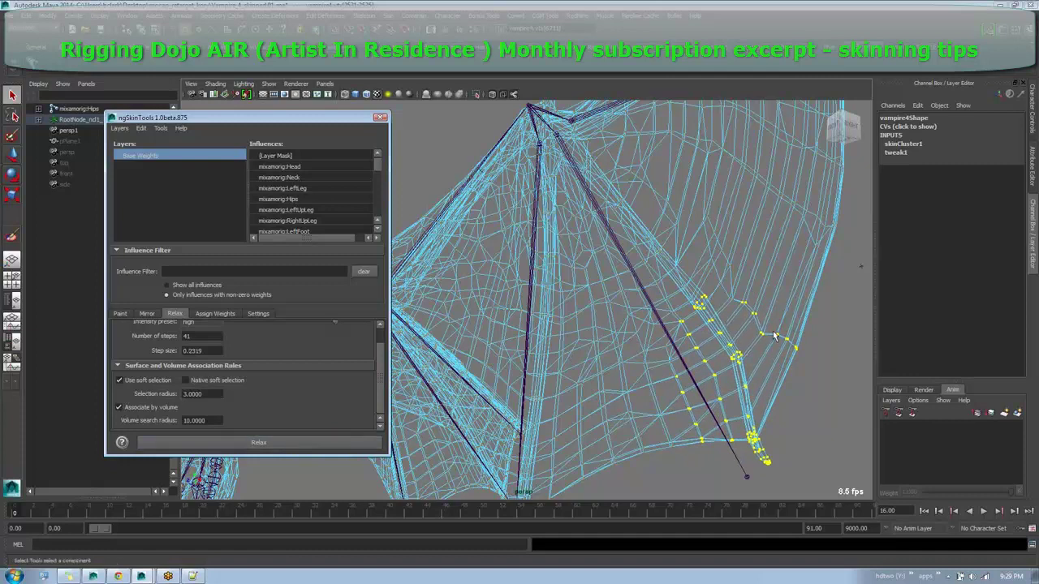
key(5)
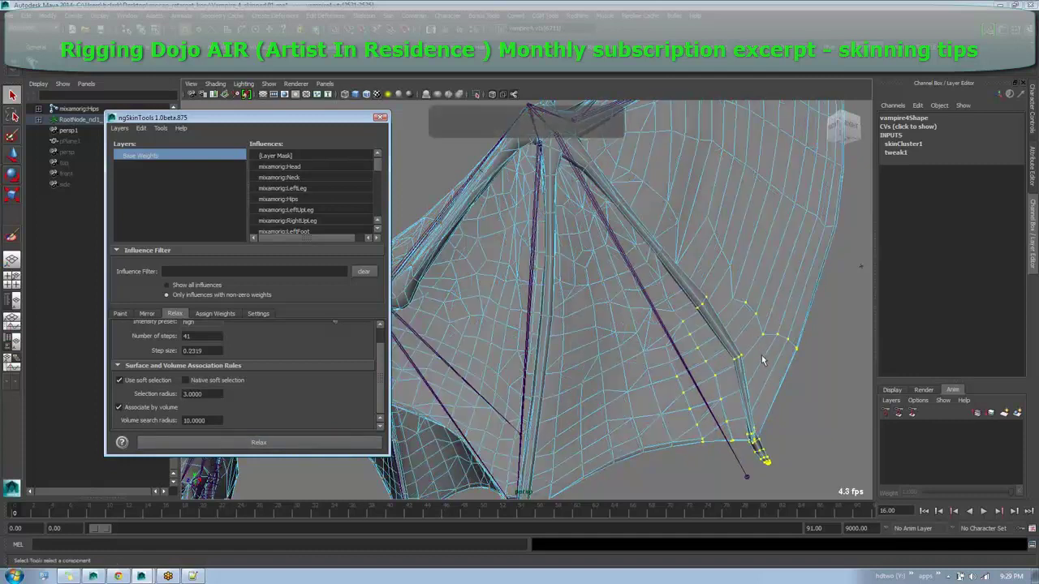
key(6)
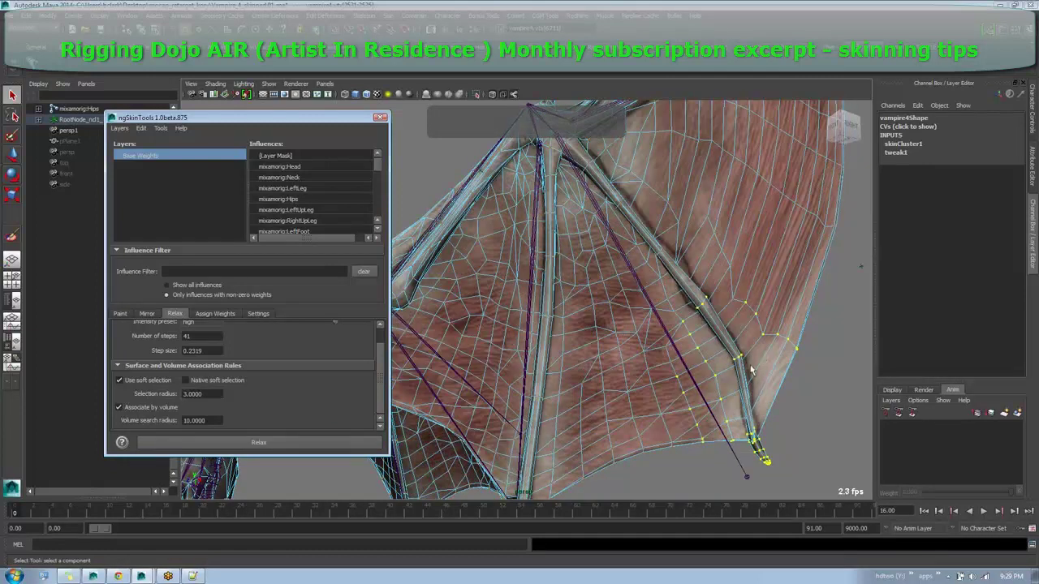
Select the vertices around the outer wing finger's bend and adjoining membrane and relax their weights repeatedly at high intensity.
drag(790, 461, 793, 466)
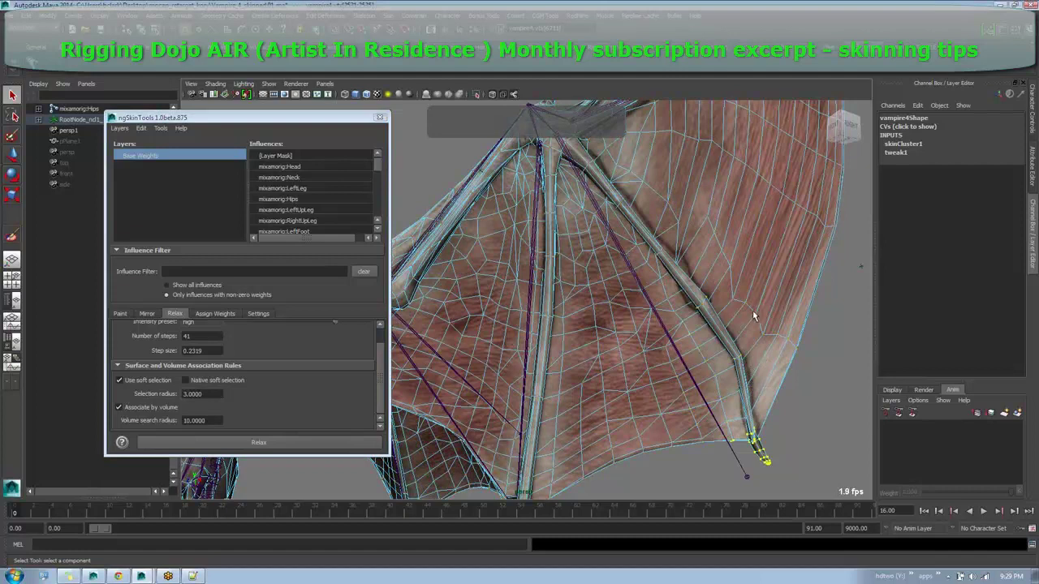
click(807, 387)
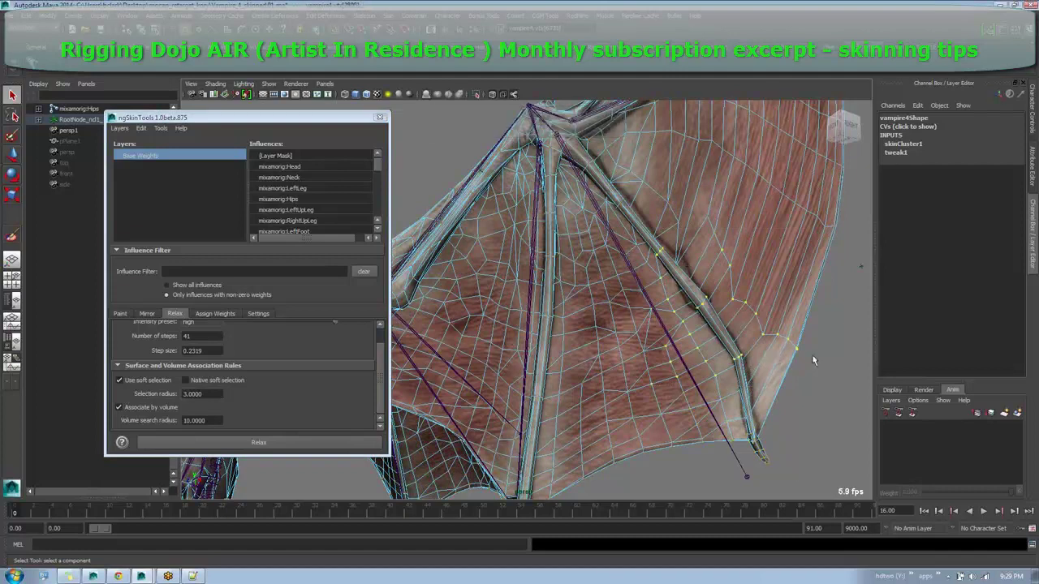
drag(795, 327, 768, 324)
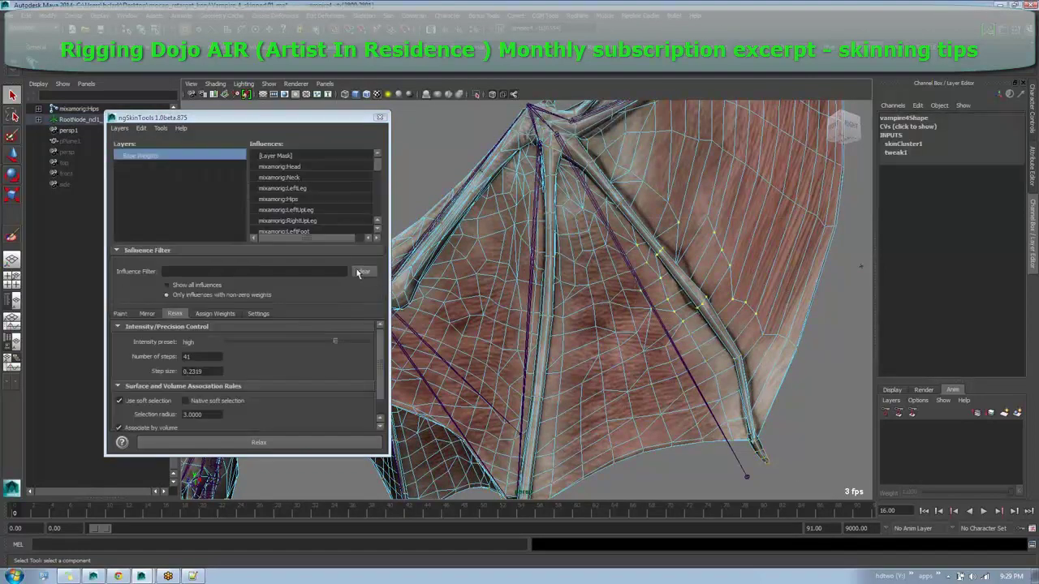
click(302, 442)
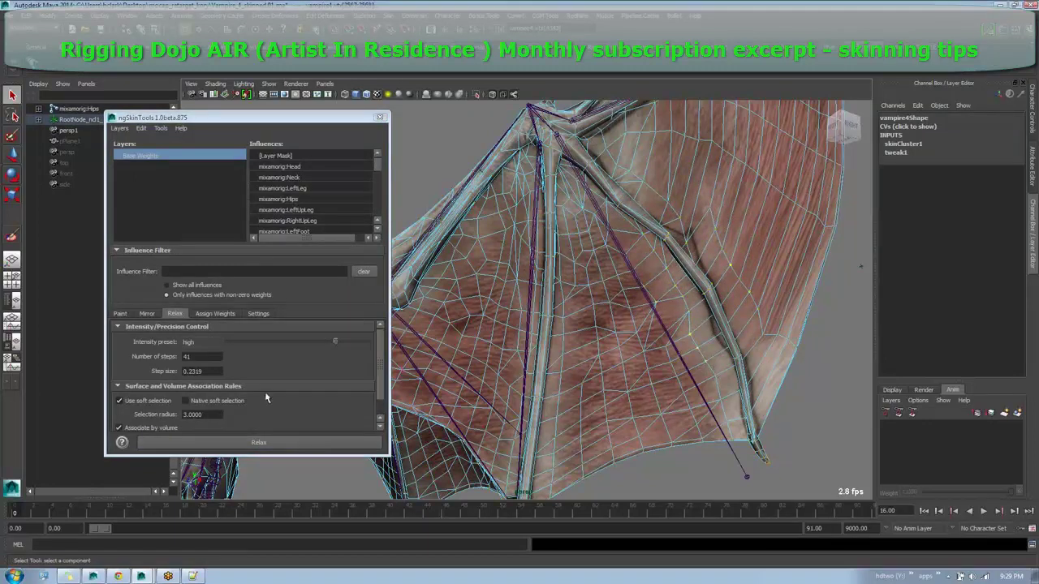
click(237, 444)
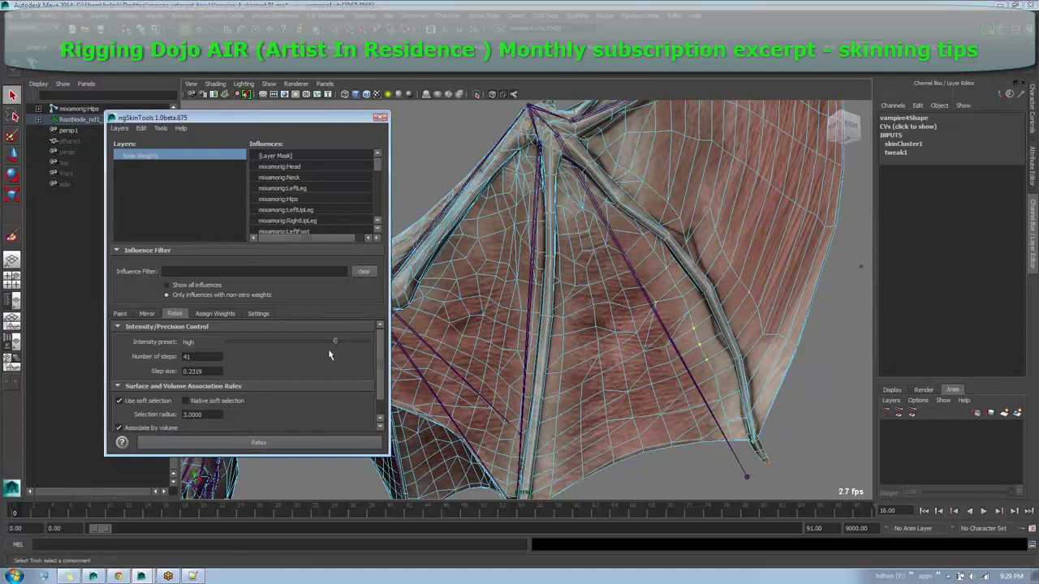
Bring up the Assign Weights settings and lasso-select the vertices along the outer wing finger together with the surrounding membrane.
click(216, 314)
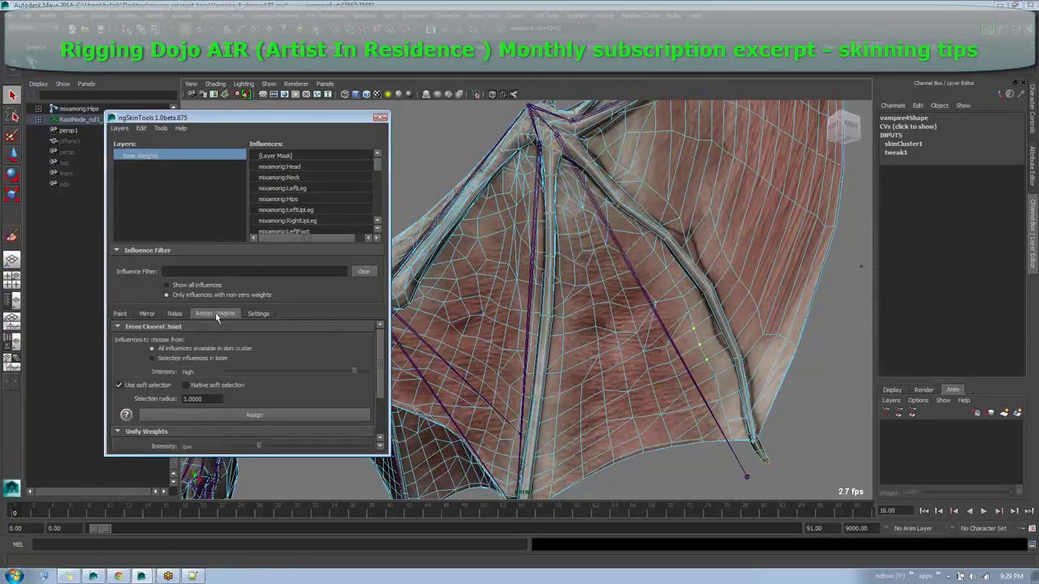
scroll(621, 345, down, 4)
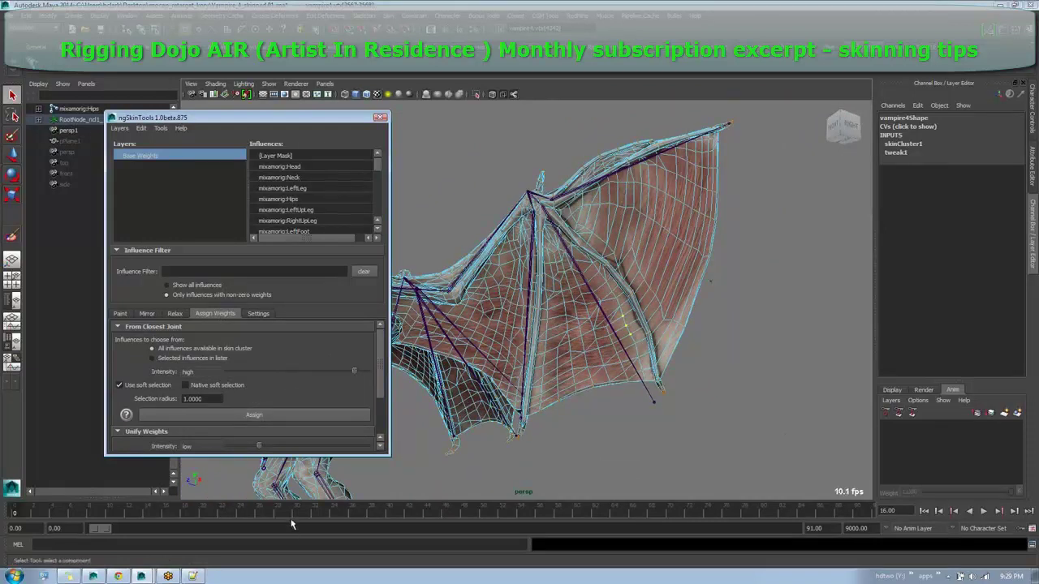
scroll(292, 432, down, 3)
click(737, 227)
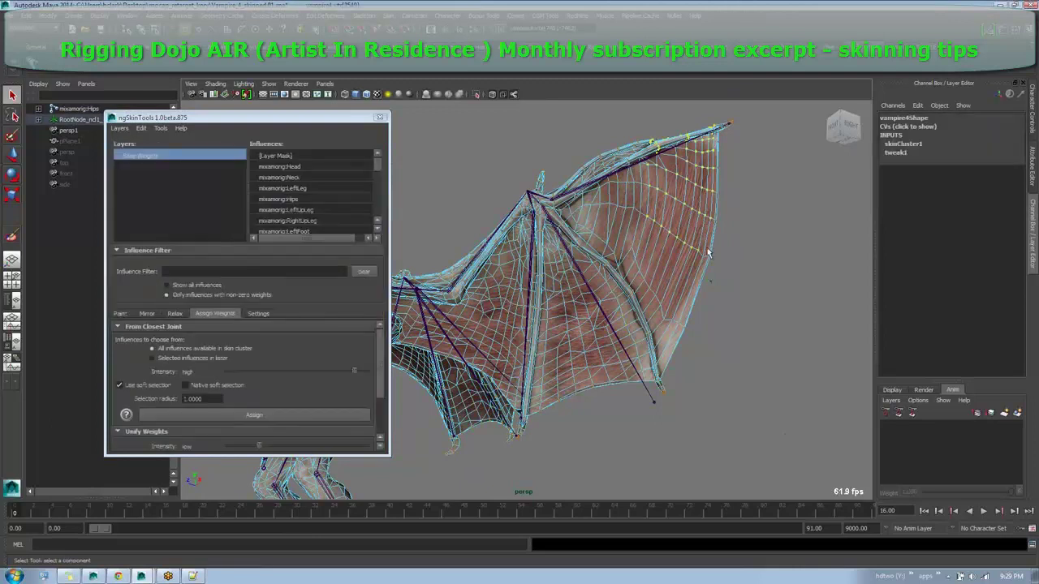
click(692, 413)
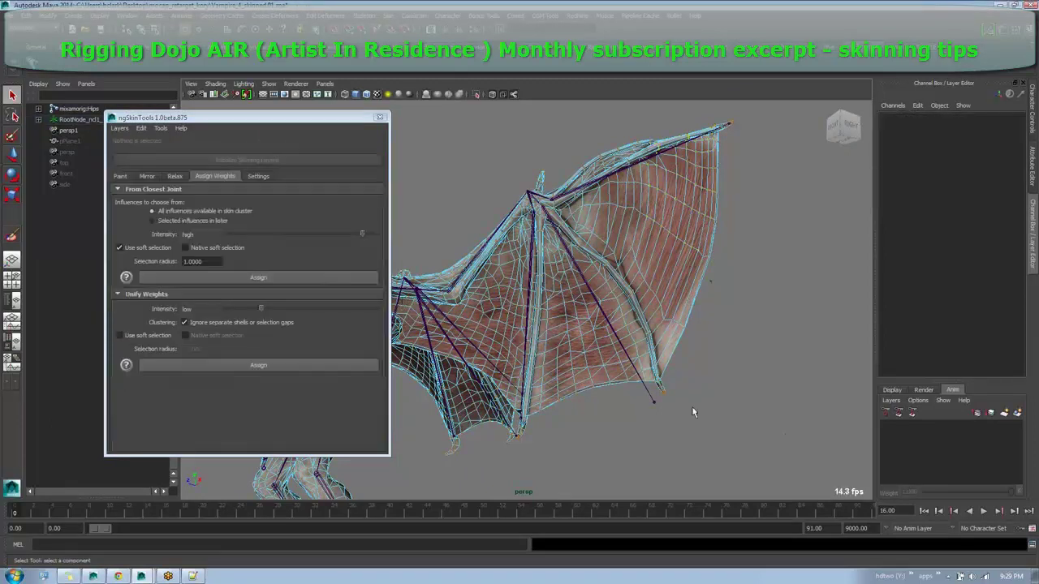
key(ctrl+z)
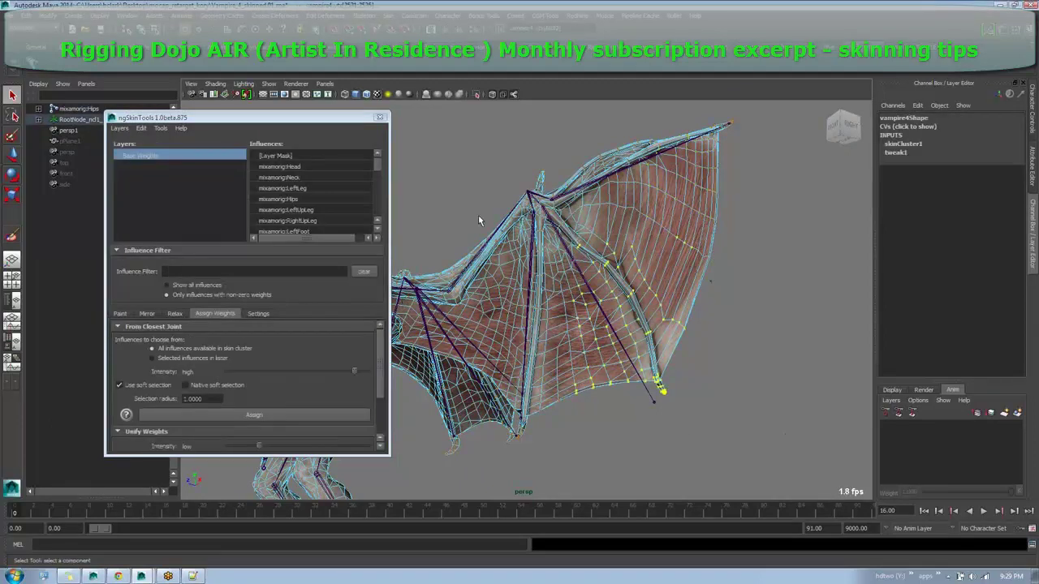
click(14, 117)
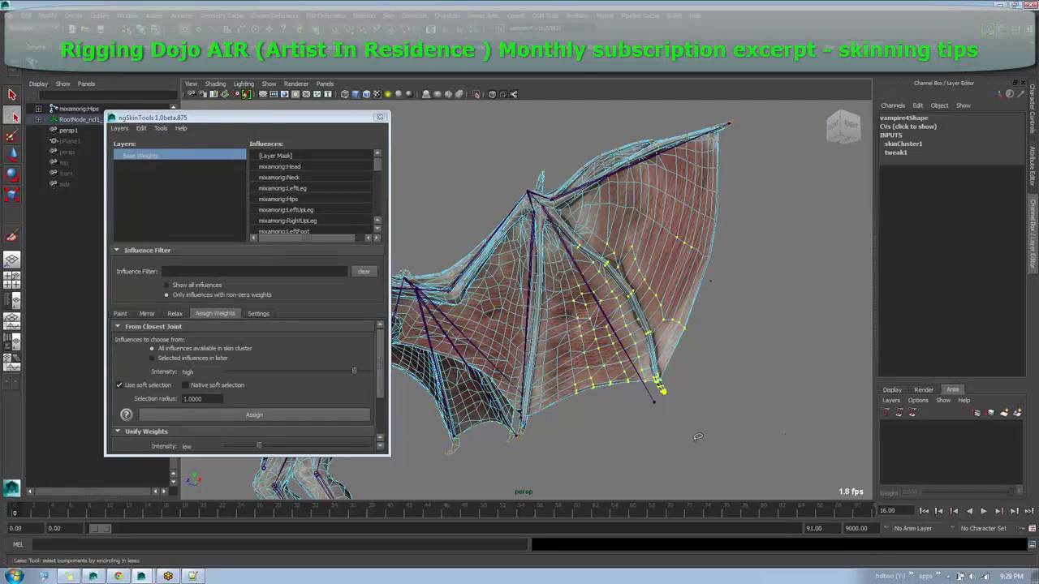
click(654, 427)
mouse_move(635, 254)
mouse_down()
mouse_move(601, 228)
mouse_move(563, 240)
mouse_move(582, 327)
mouse_move(657, 412)
mouse_up()
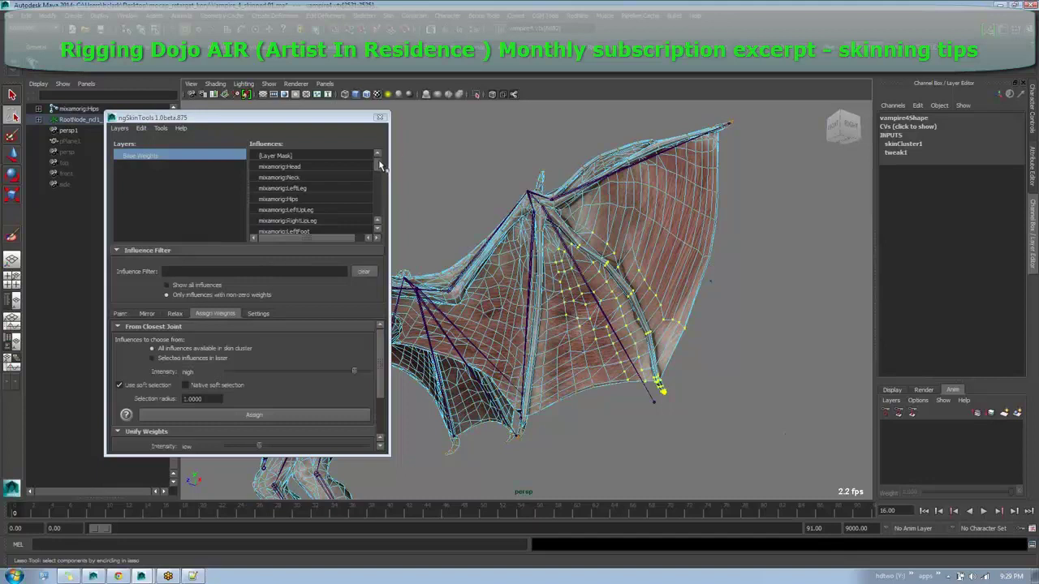
Select the Left_Wing_Finger_03 influence and filter the influence list by *Wing*.
drag(380, 166, 377, 204)
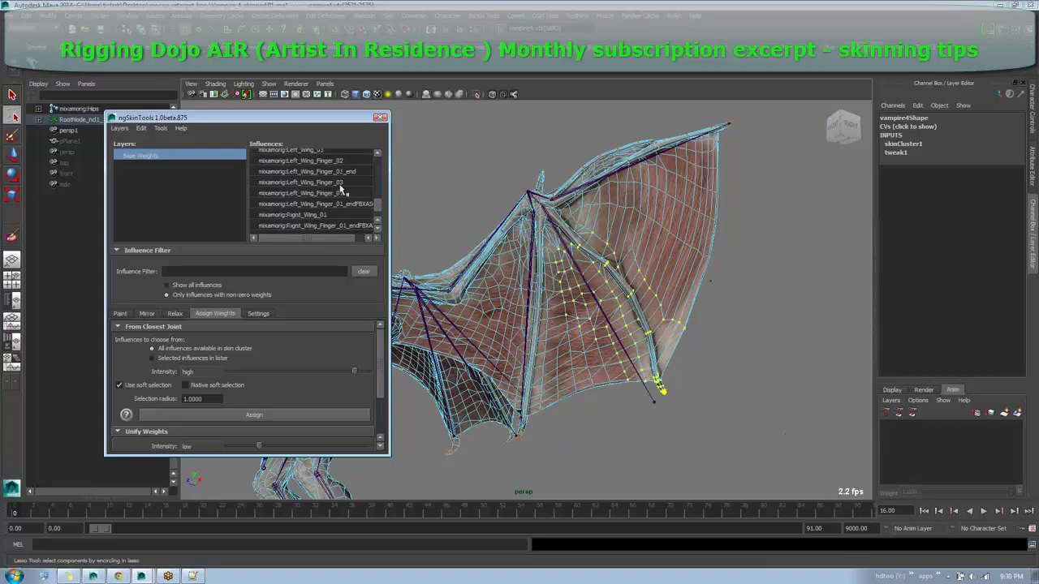
click(342, 185)
right_click(348, 184)
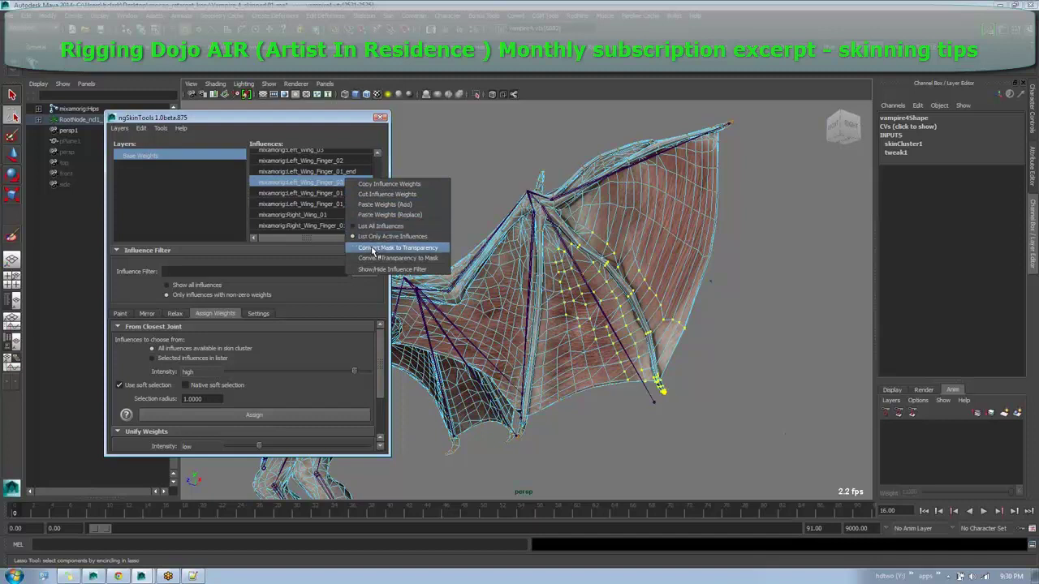
click(362, 297)
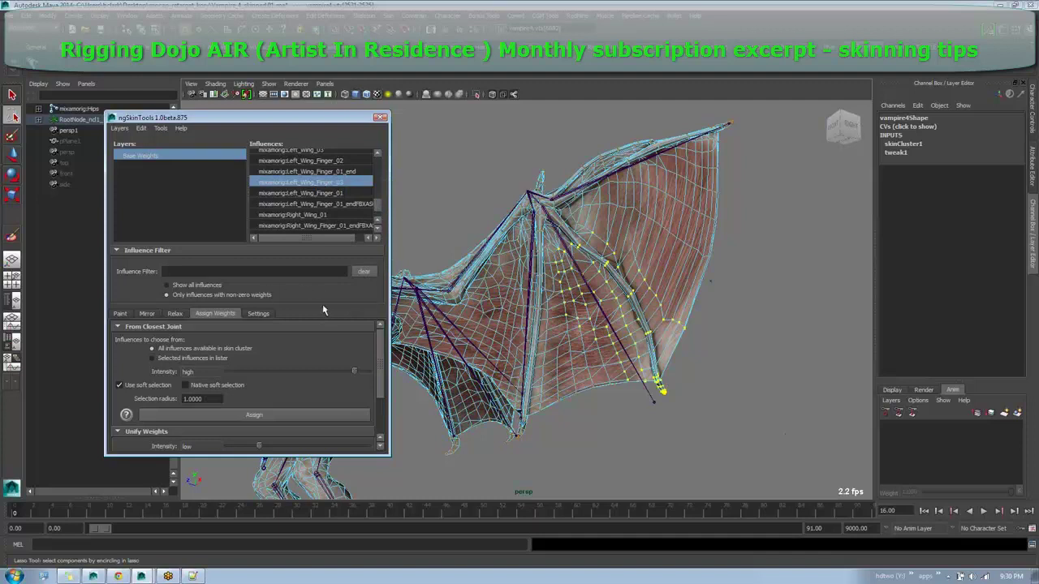
click(307, 273)
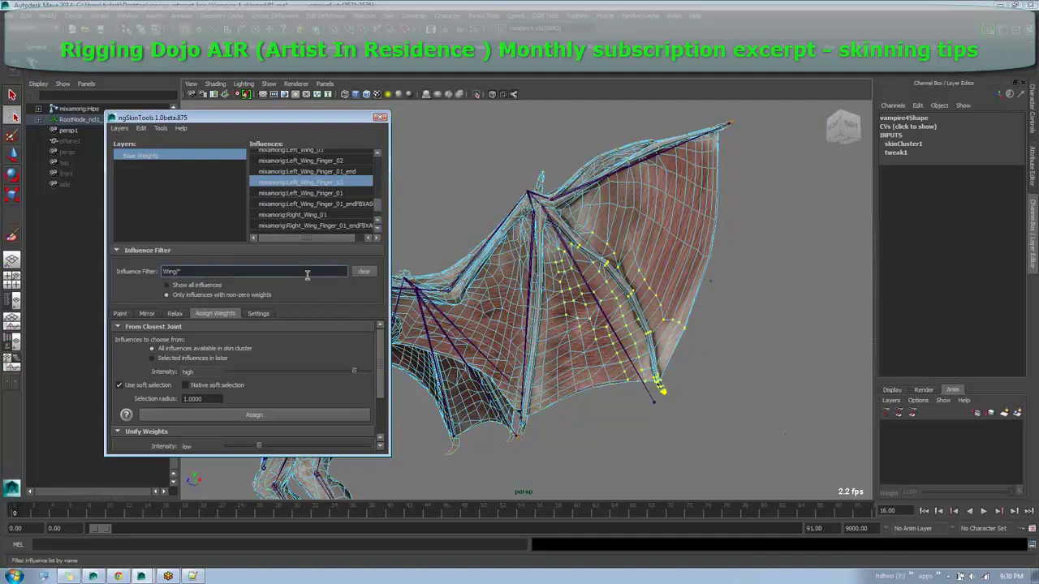
click(172, 272)
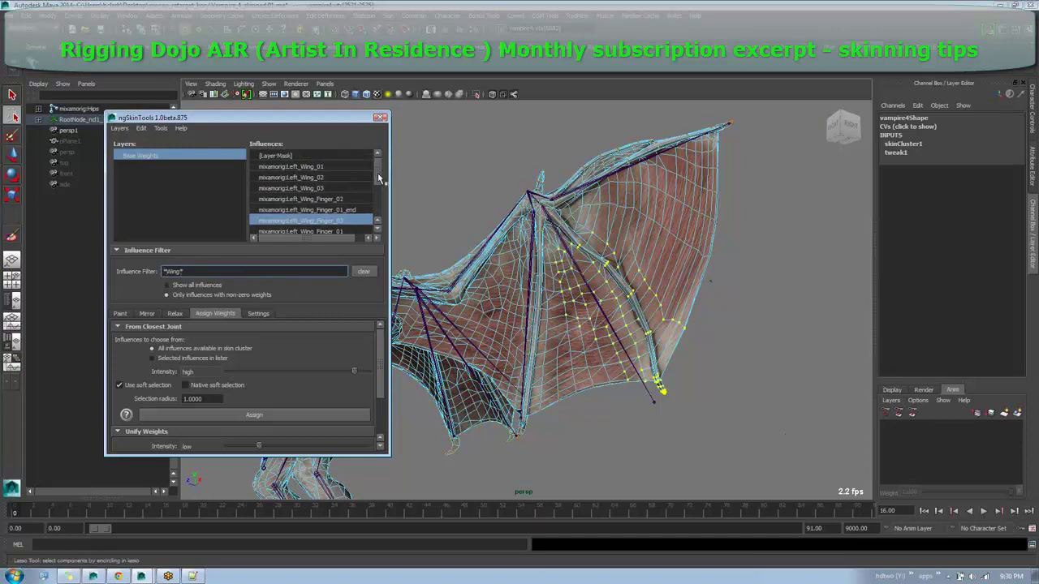
scroll(381, 184, down, 1)
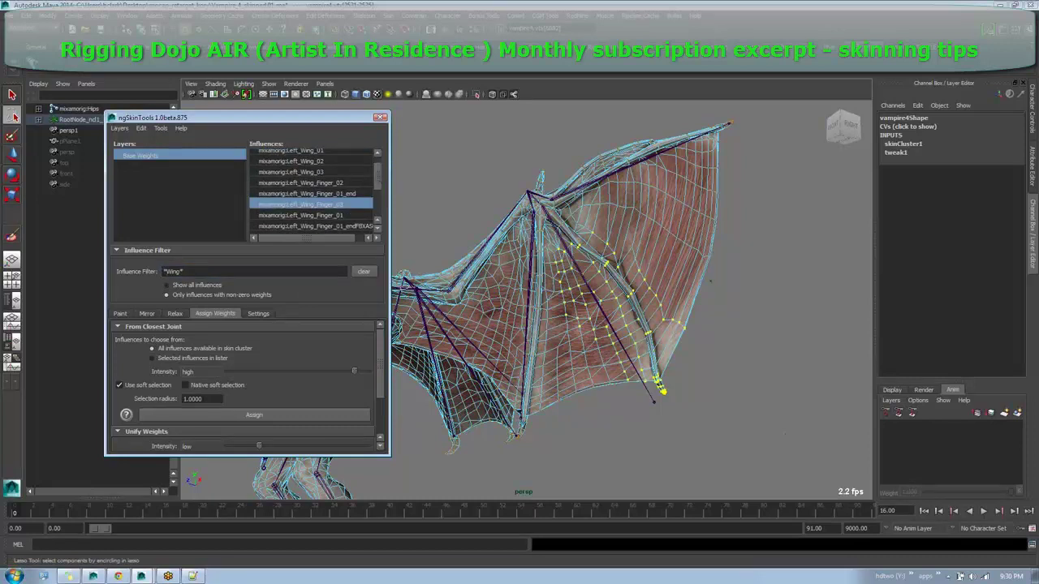
Try assigning closest-joint weights to the selected vertices from all skin cluster influences with selection radius 1, and undo the assignment.
scroll(341, 390, down, 2)
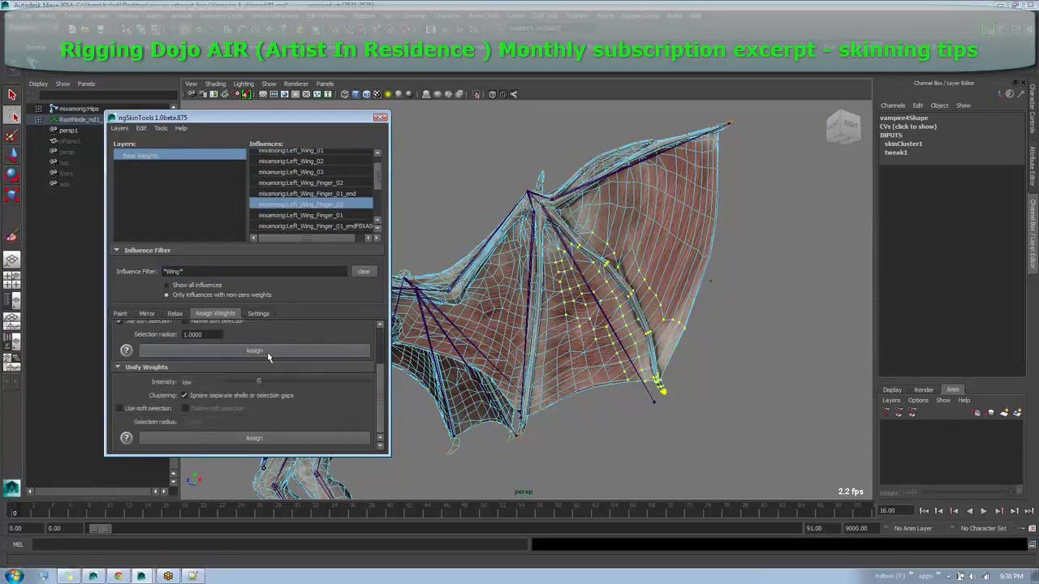
click(267, 355)
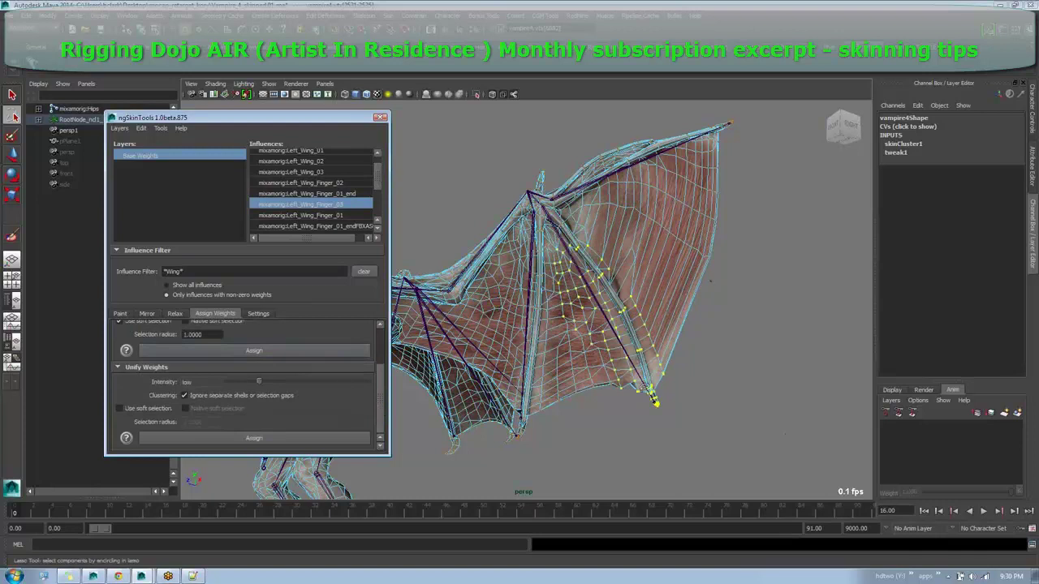
scroll(268, 369, up, 2)
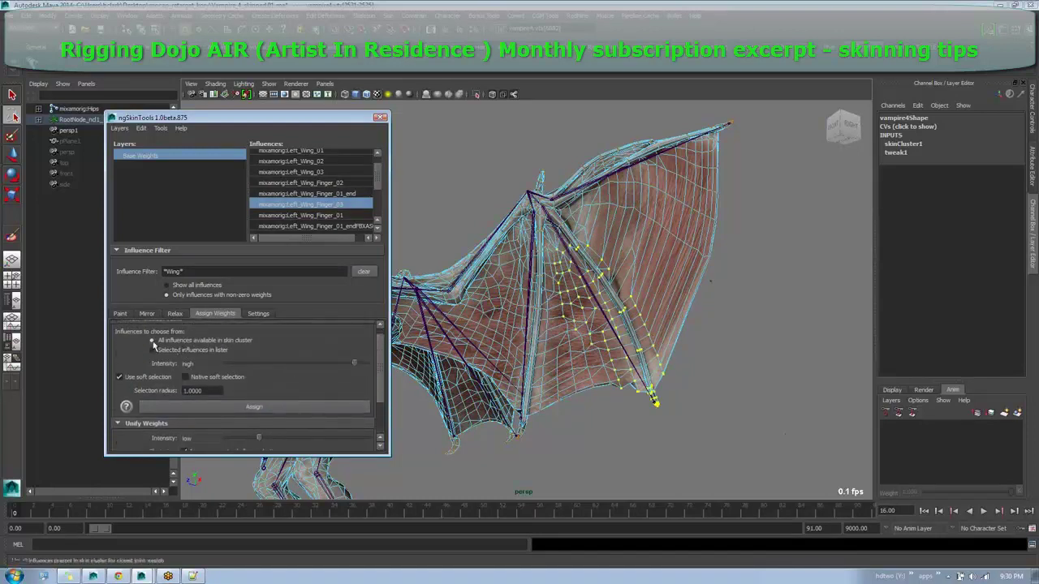
drag(382, 367, 385, 406)
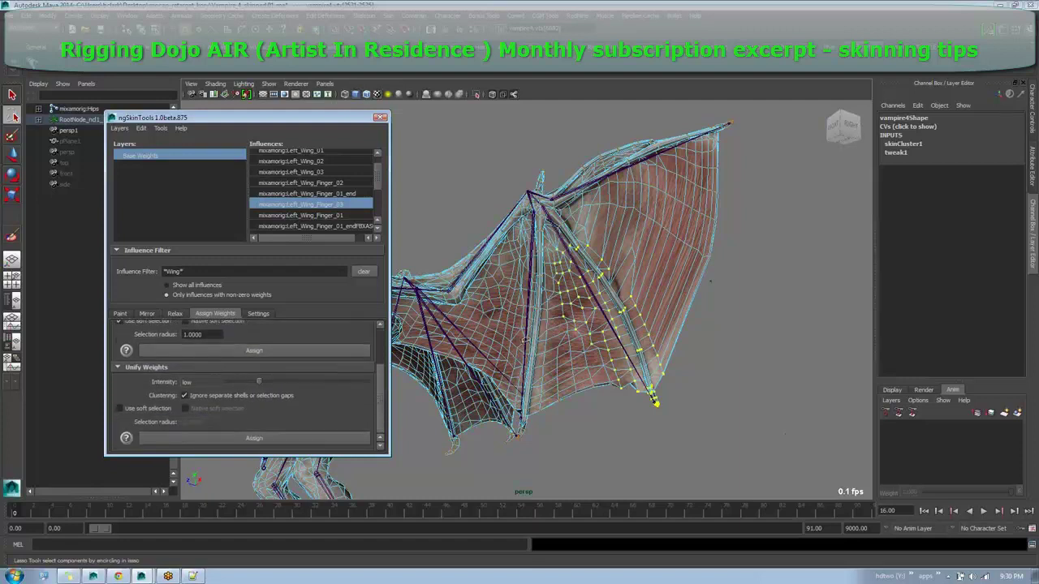
key(ctrl+z)
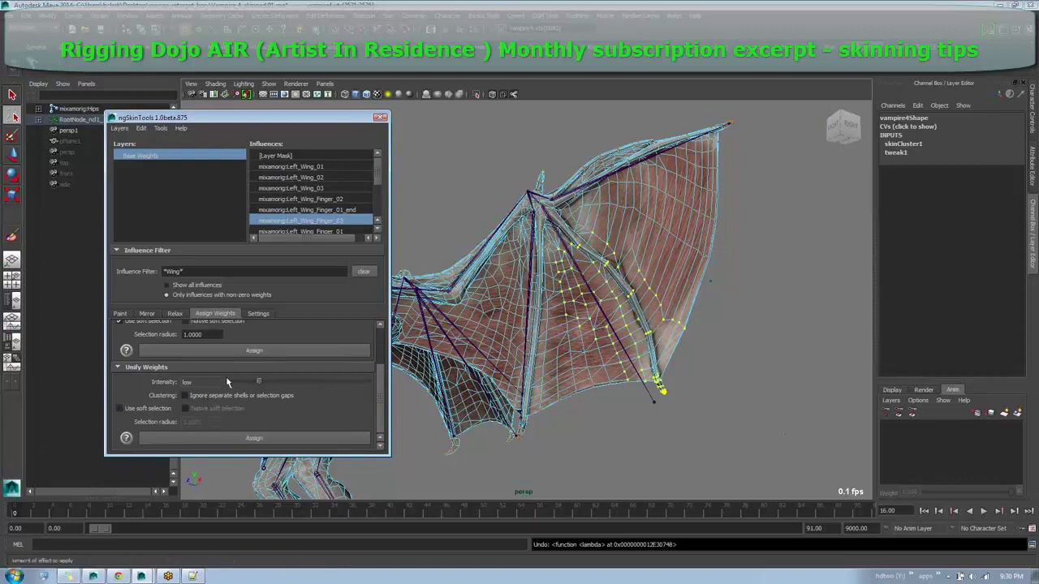
Try unifying the selected vertices' weights at low intensity without ignoring separate shells, and inspect the outer wing fingertip up close.
drag(260, 385, 267, 385)
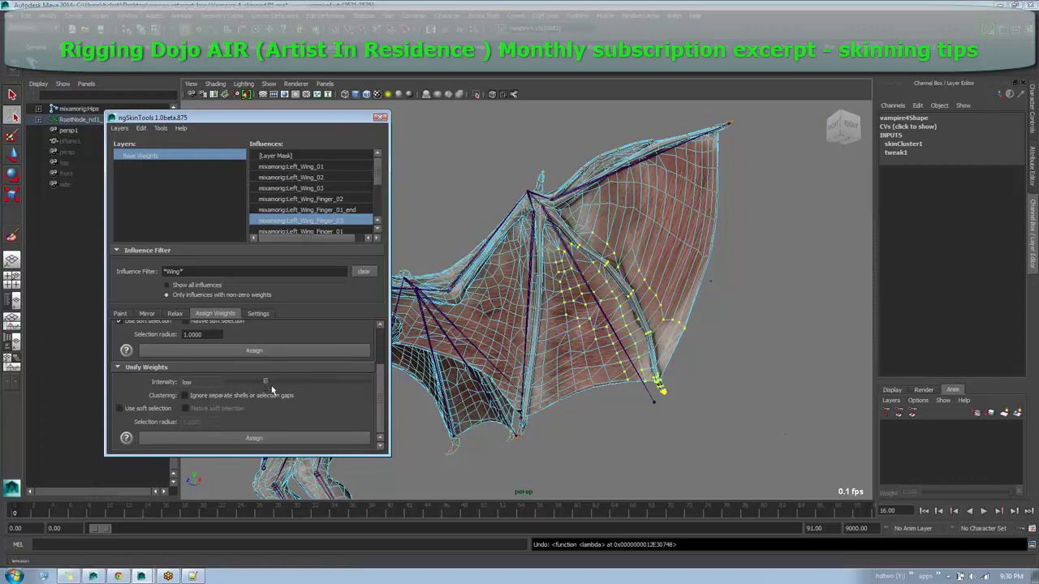
click(297, 438)
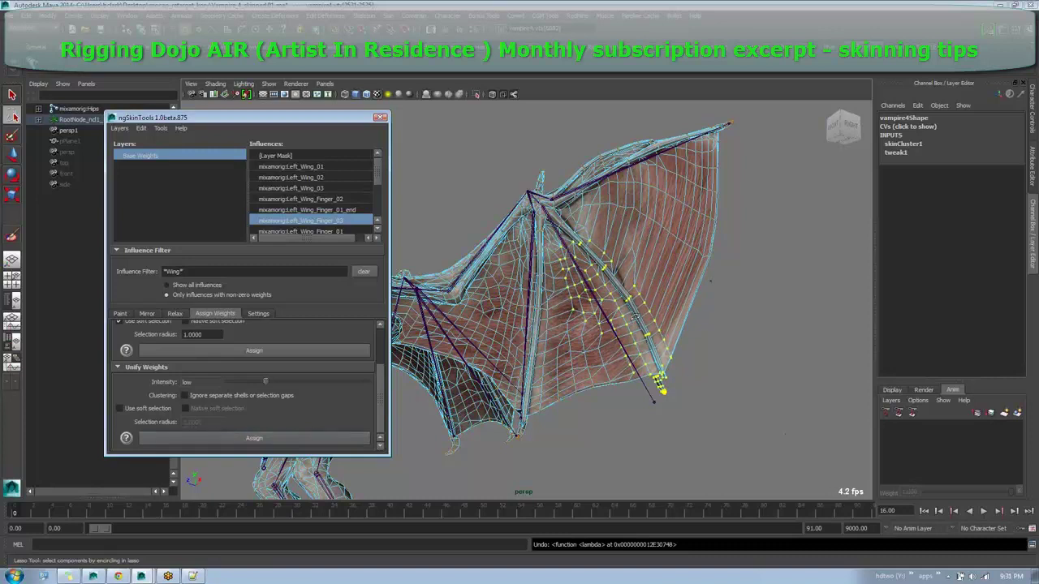
ctrl+alt+drag(591, 308, 680, 403)
alt+drag(638, 374, 622, 366)
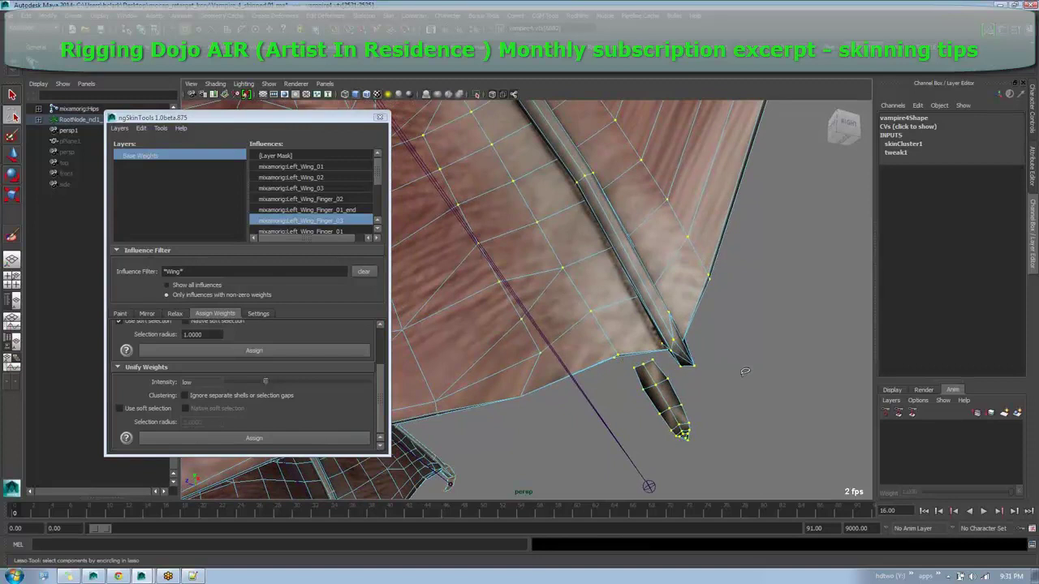
Undo the weight unification on the outer wing finger and its surrounding membrane.
key(ctrl+z)
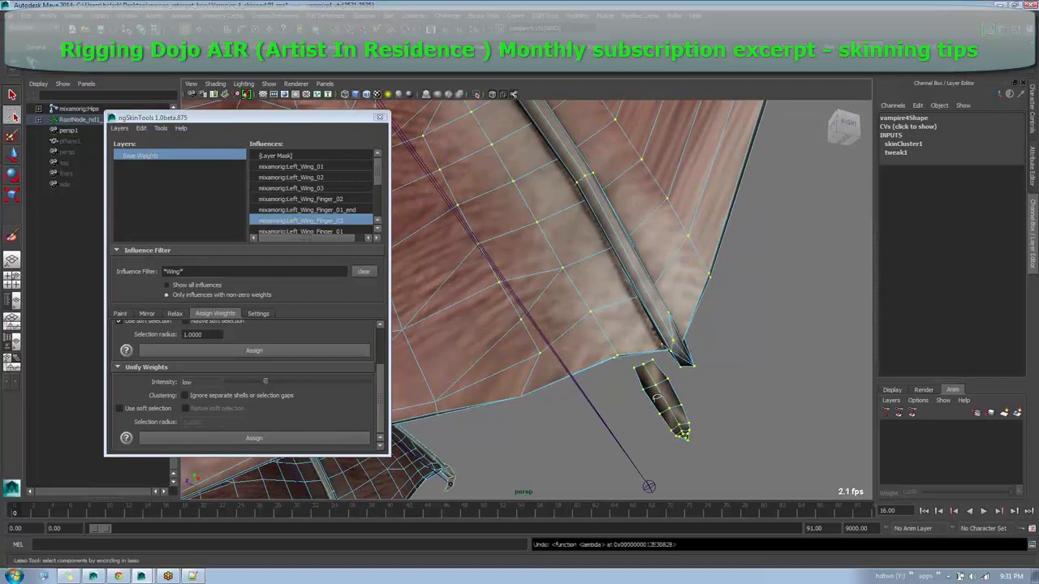
key(ctrl+z)
key(ctrl+z)
key(ctrl+z)
key(ctrl+z)
key(ctrl+z)
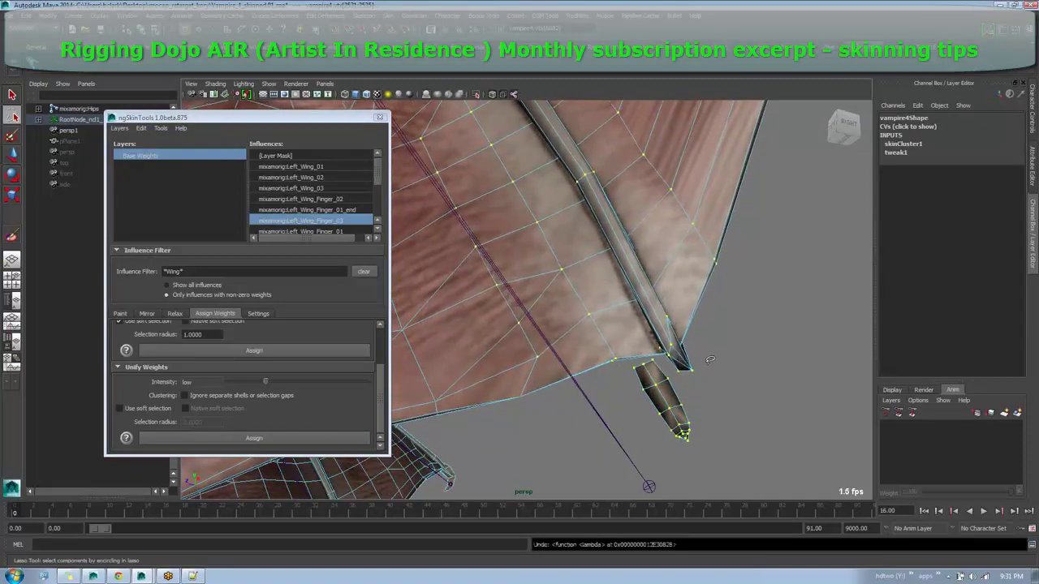
alt+drag(710, 360, 711, 359)
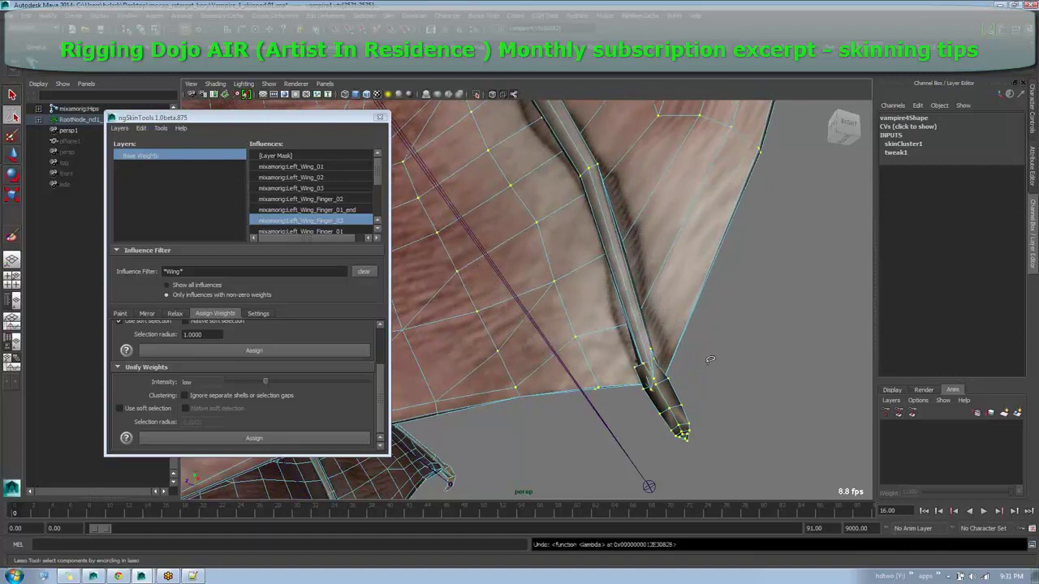
alt+right_drag(711, 360, 625, 321)
alt+middle_drag(561, 304, 670, 390)
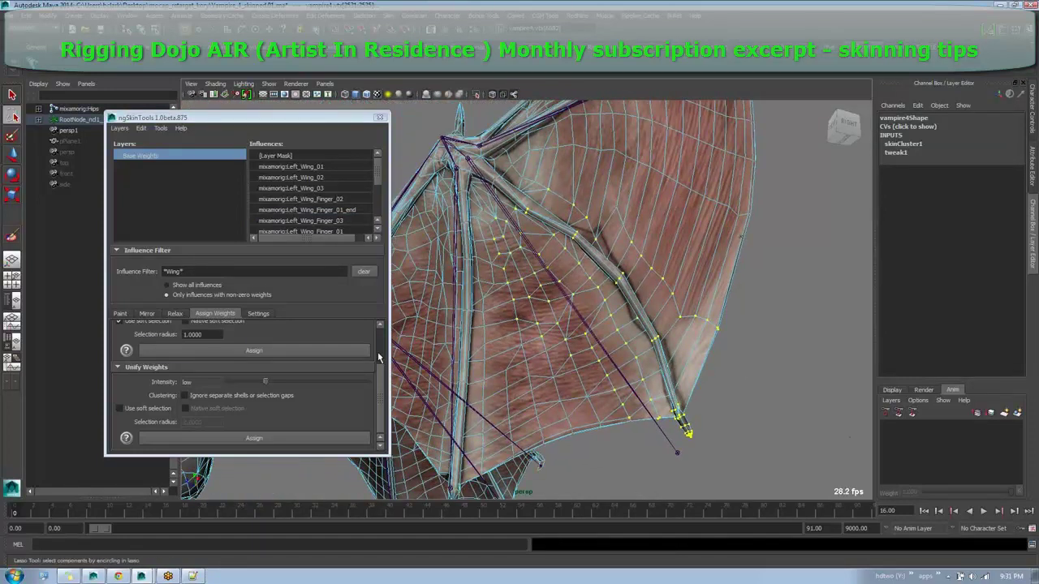
Enable ignoring separate shells or selection gaps and repeatedly unify the outer wing finger's selected vertex weights at low intensity.
click(185, 395)
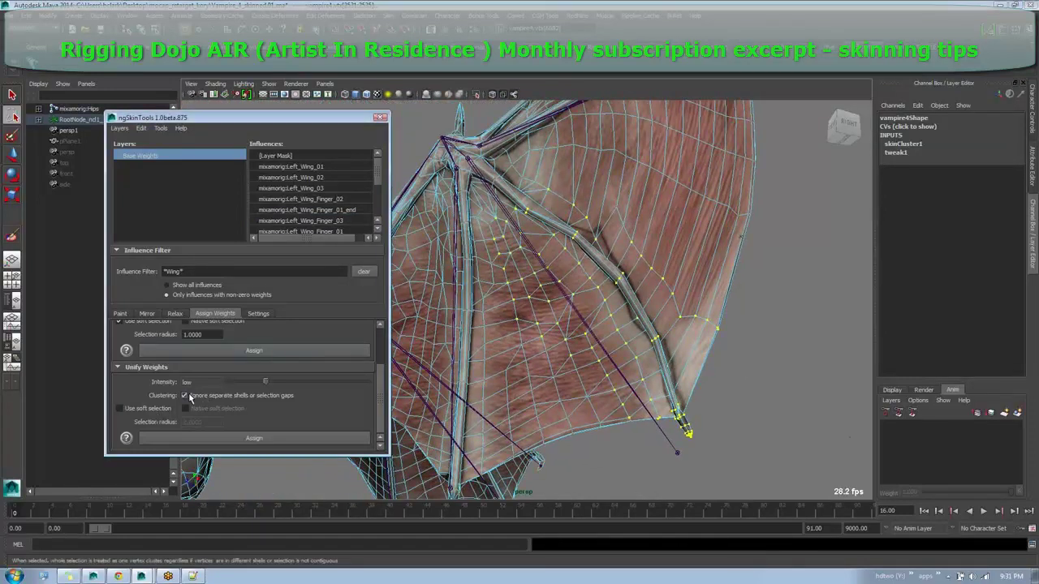
click(243, 439)
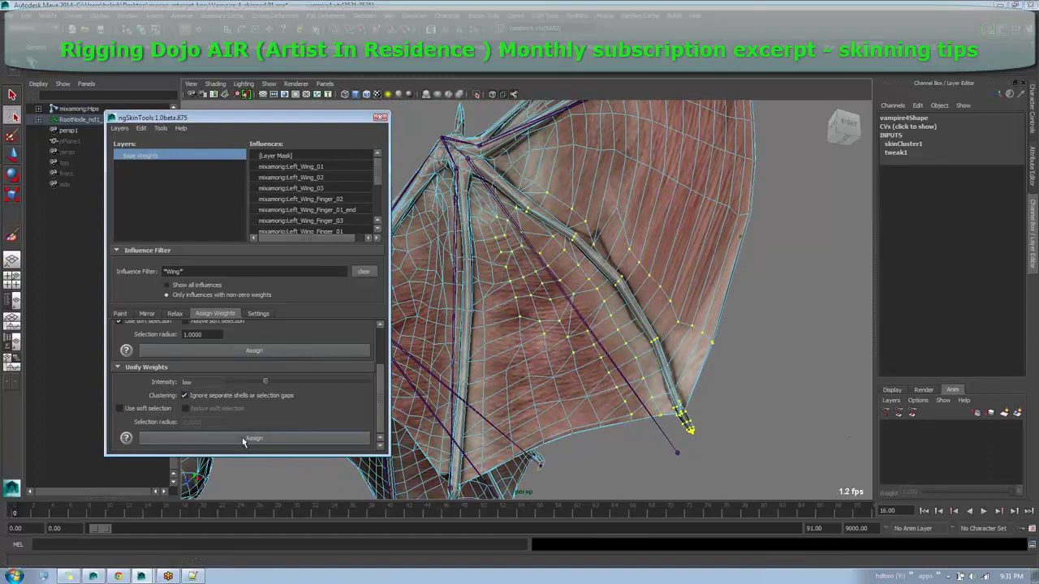
click(243, 441)
click(243, 440)
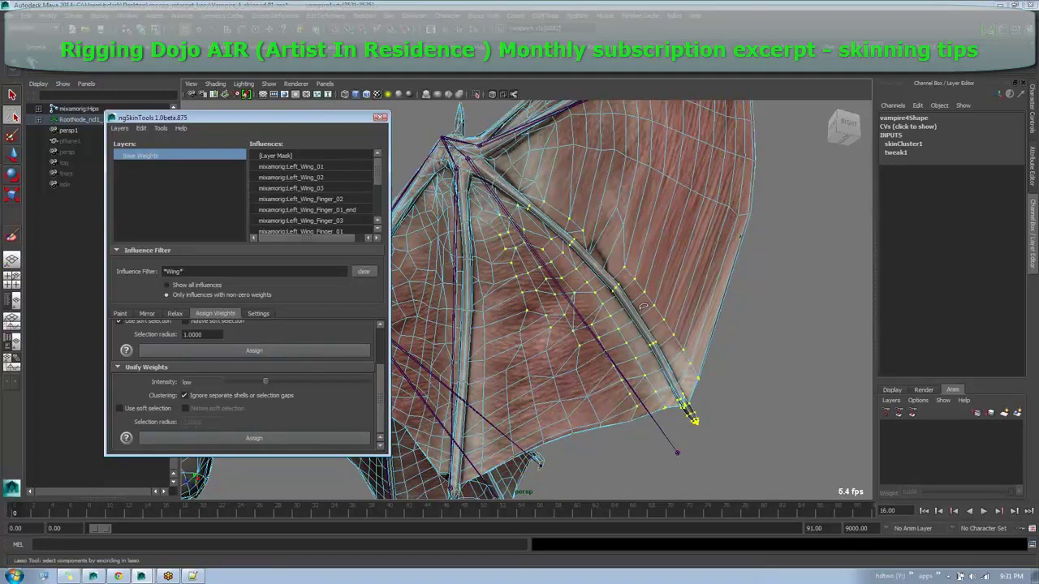
alt+drag(642, 306, 546, 413)
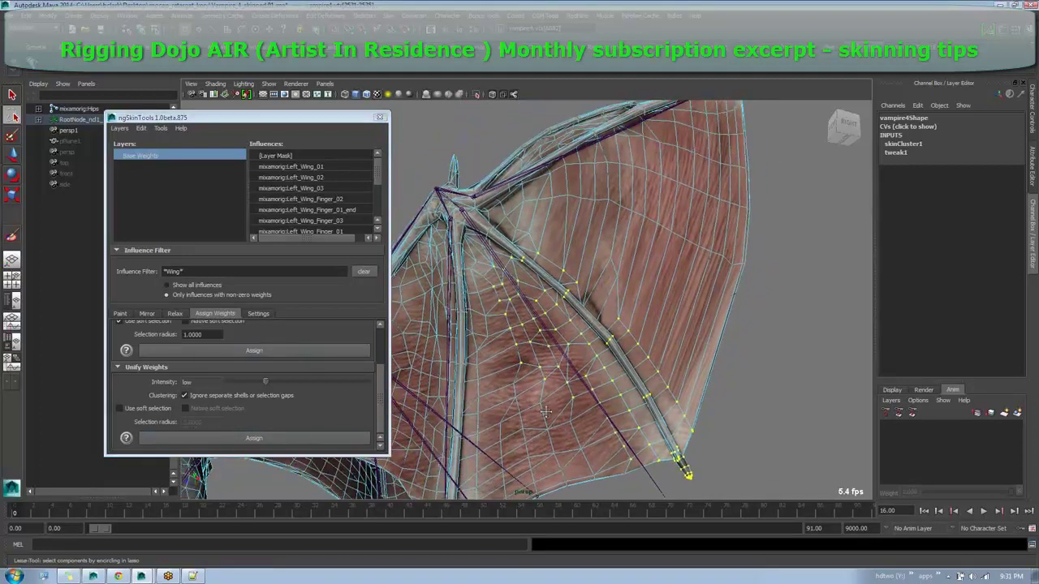
Try unifying the weights of the middle wing finger and a wide band of its membrane, undo it, and clear the selection.
mouse_move(629, 241)
mouse_down()
mouse_move(754, 272)
mouse_move(675, 140)
mouse_move(664, 151)
mouse_up()
alt+middle_drag(682, 194, 674, 281)
alt+middle_drag(484, 296, 577, 134)
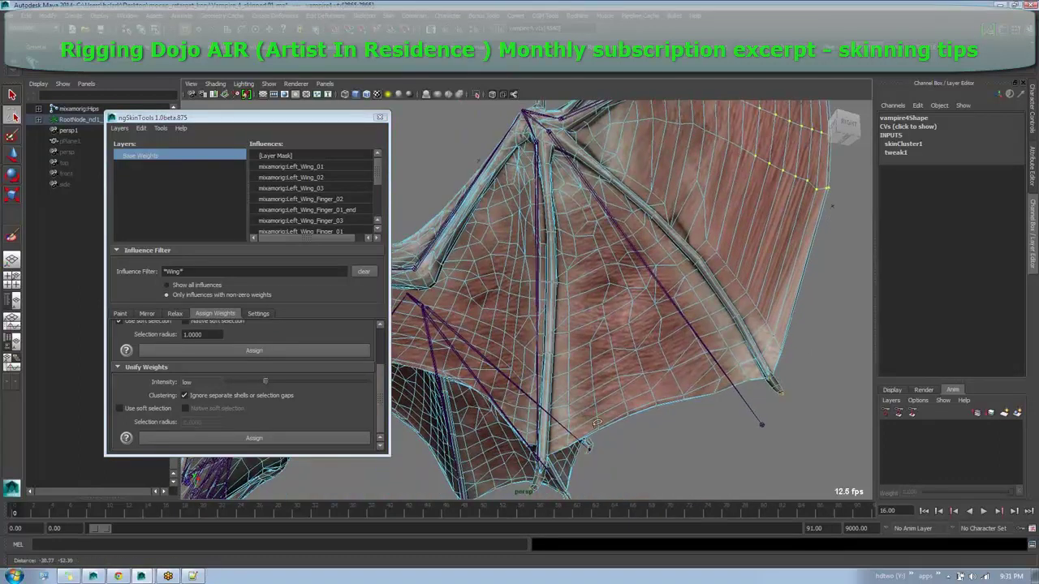
alt+drag(532, 478, 573, 480)
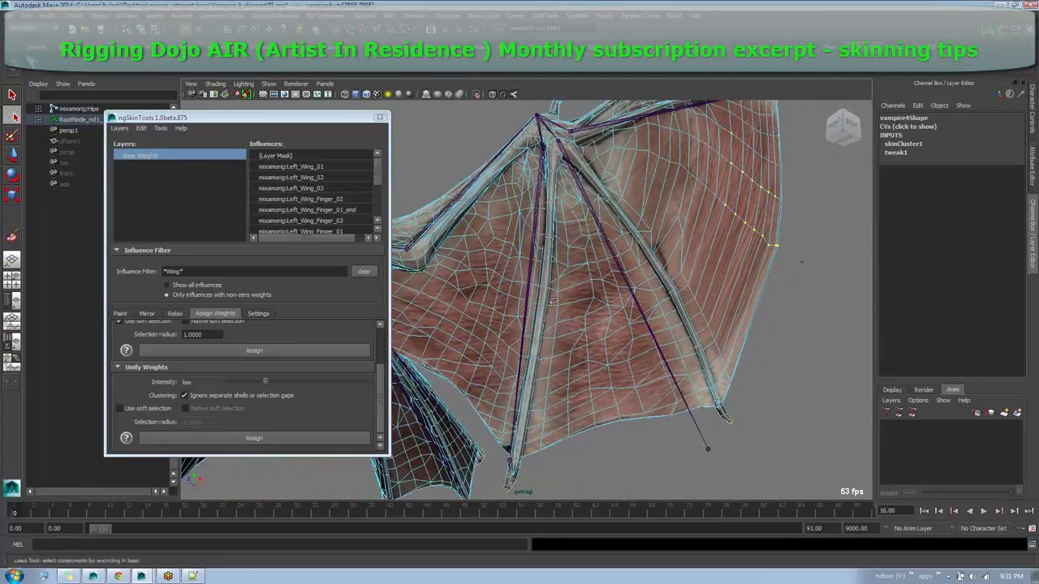
drag(485, 342, 502, 526)
click(261, 440)
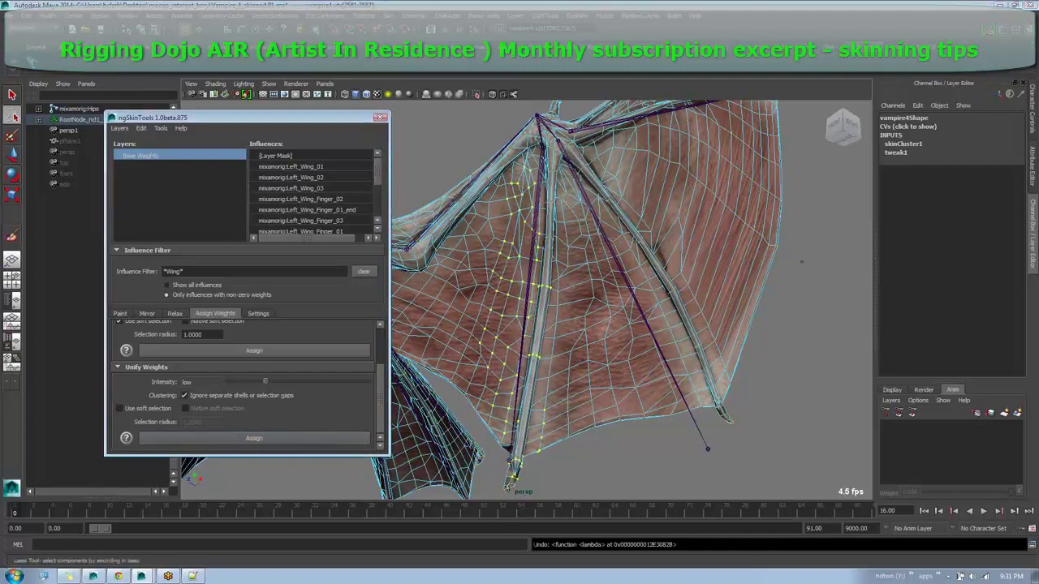
click(502, 487)
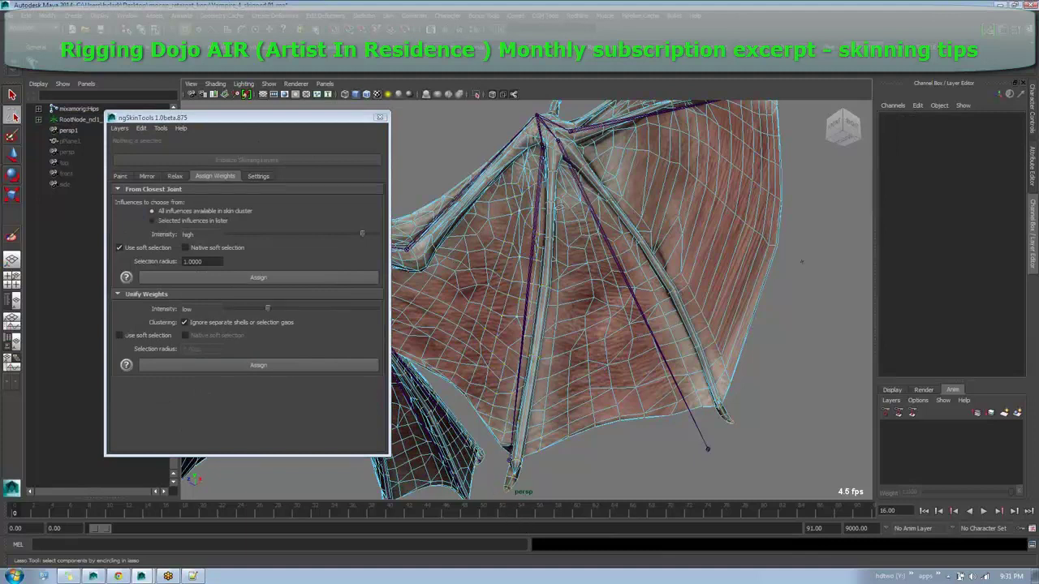
Lasso a narrower band of vertices along the middle wing finger and assign their weights.
drag(558, 205, 495, 431)
click(275, 419)
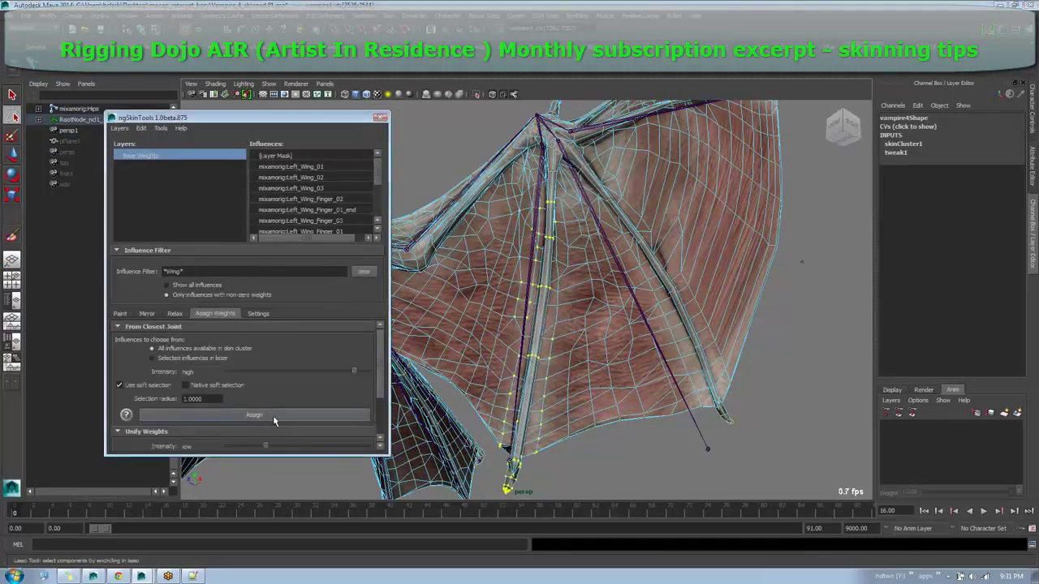
scroll(291, 382, down, 2)
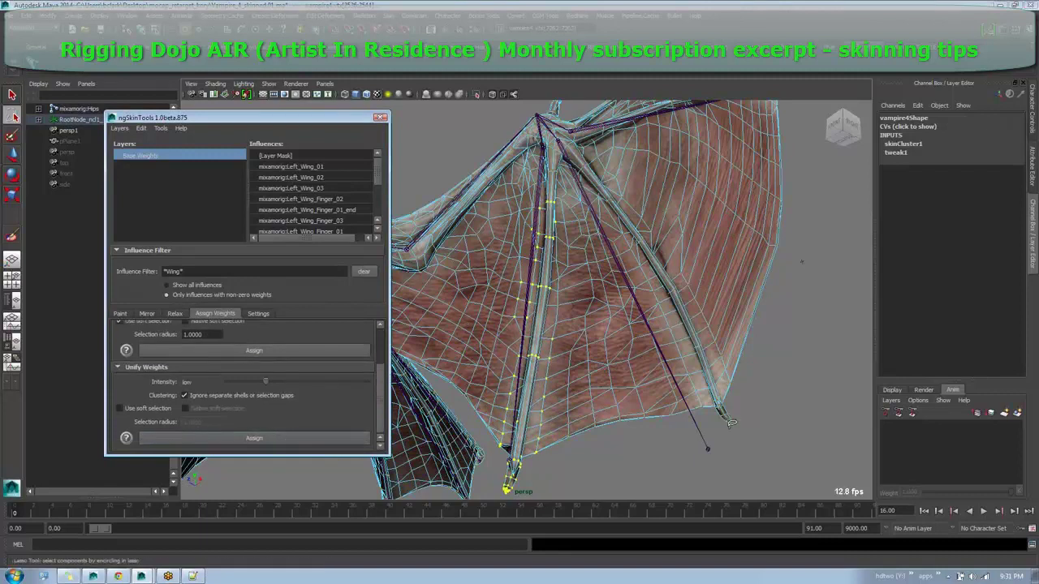
Select the outer wing finger and its adjacent membrane vertices, and unify their weights at low intensity, ignoring separate shells.
click(731, 260)
drag(597, 179, 616, 244)
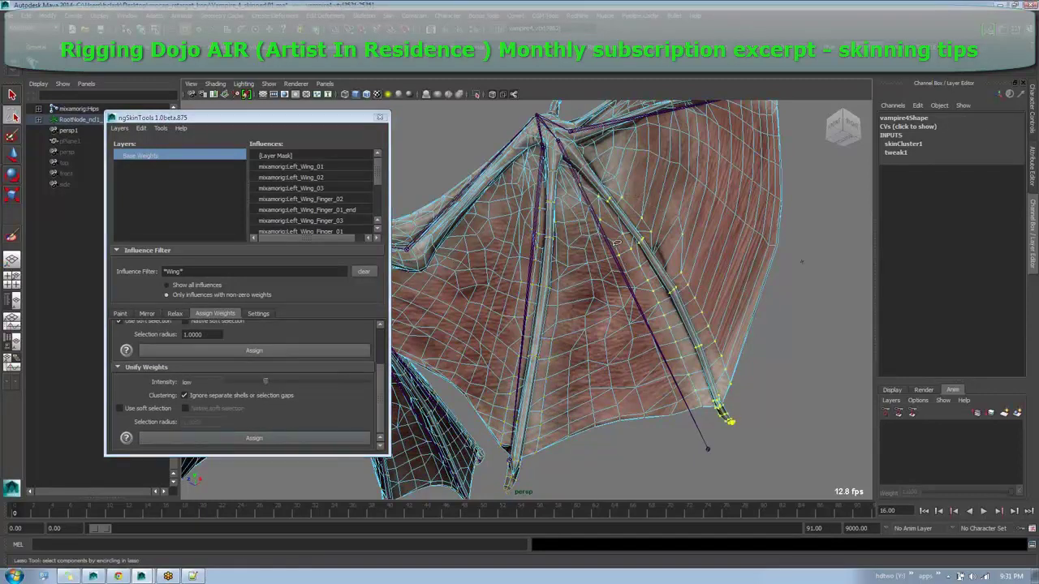
click(254, 443)
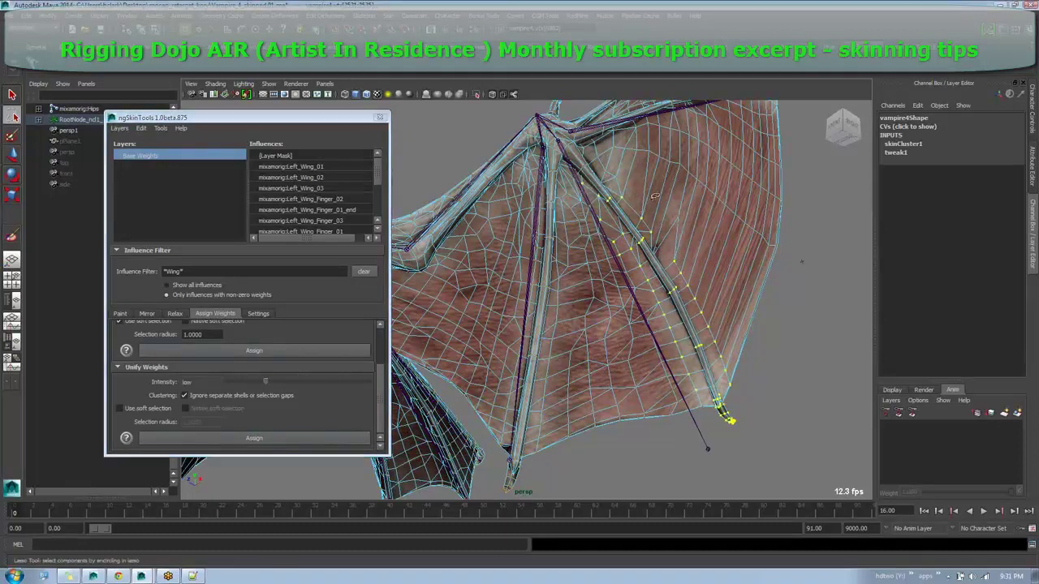
Try unifying the weights around the outer finger's knuckle and nearby membrane, undo it, and clear the selection.
click(651, 232)
drag(696, 174, 632, 227)
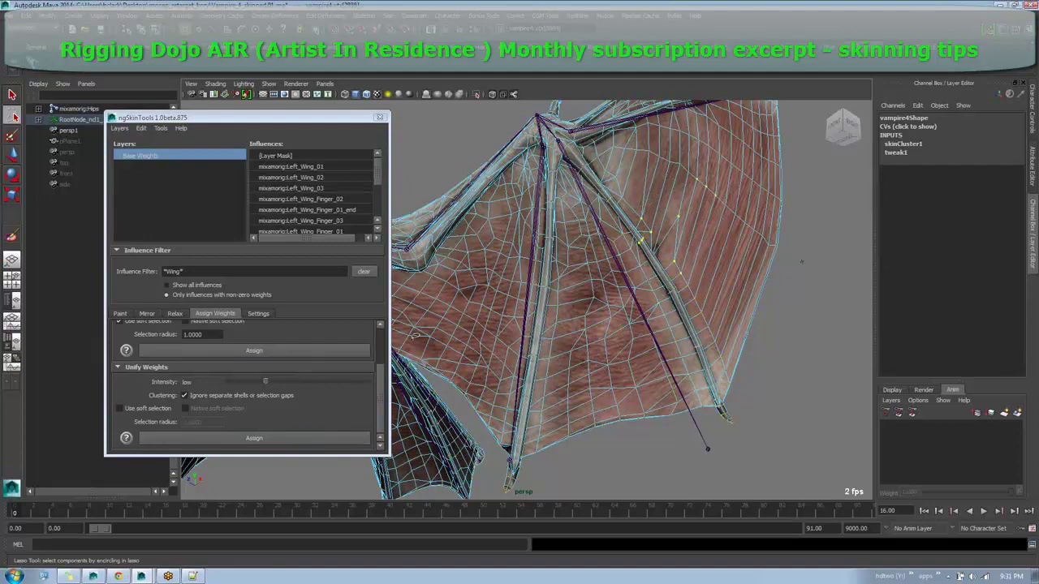
click(283, 442)
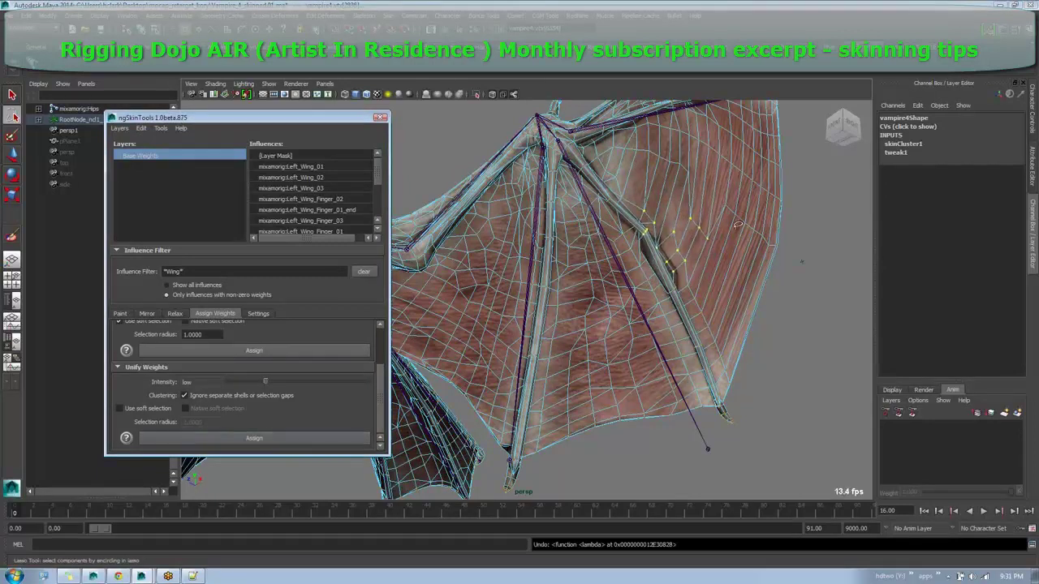
key(ctrl+z)
key(ctrl+z)
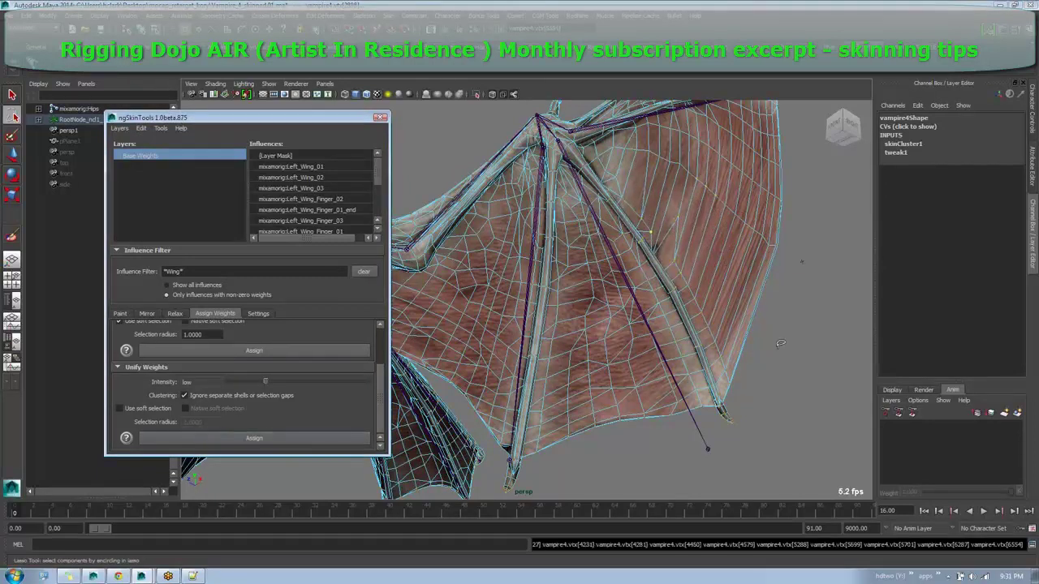
click(780, 345)
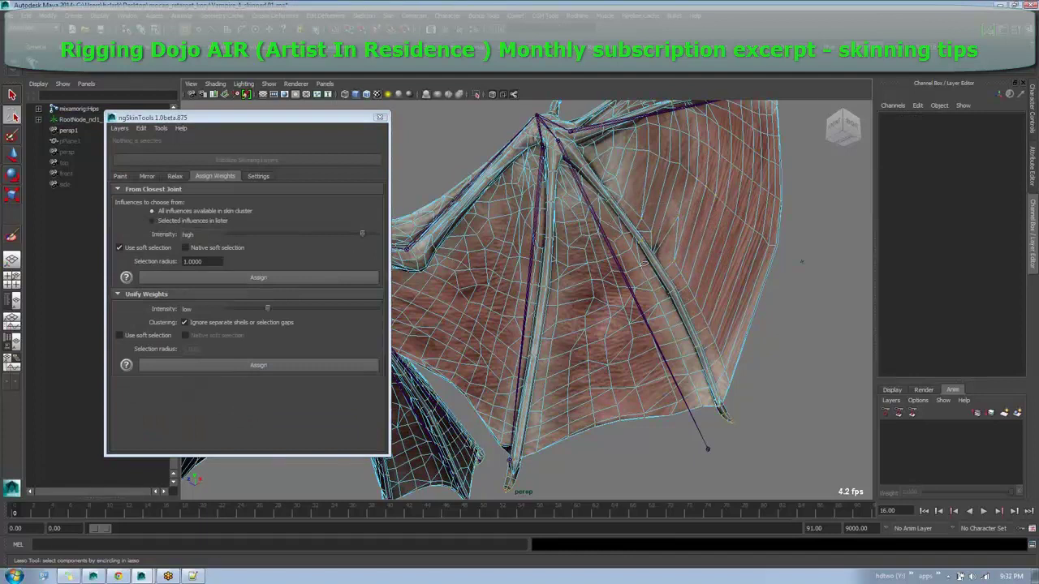
Select the vertices around the outer wing finger's knuckle and repeatedly unify their weights at low intensity.
drag(644, 263, 656, 281)
click(382, 384)
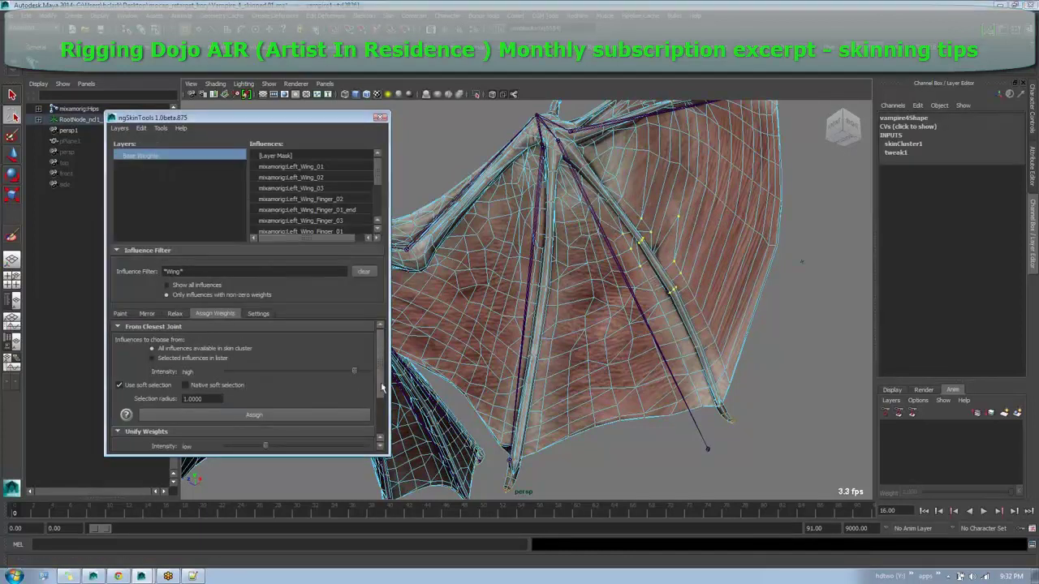
drag(382, 384, 380, 421)
click(336, 439)
click(335, 440)
click(336, 440)
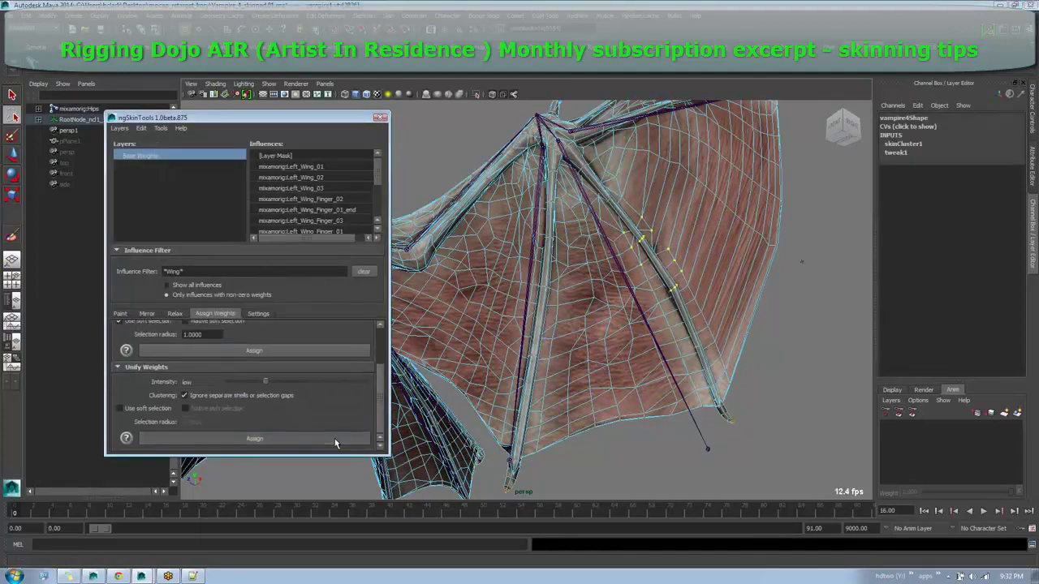
click(335, 438)
From the wing's other side, select the outer finger from the knuckle to the tip with adjacent membrane and unify the weights.
alt+drag(519, 357, 614, 420)
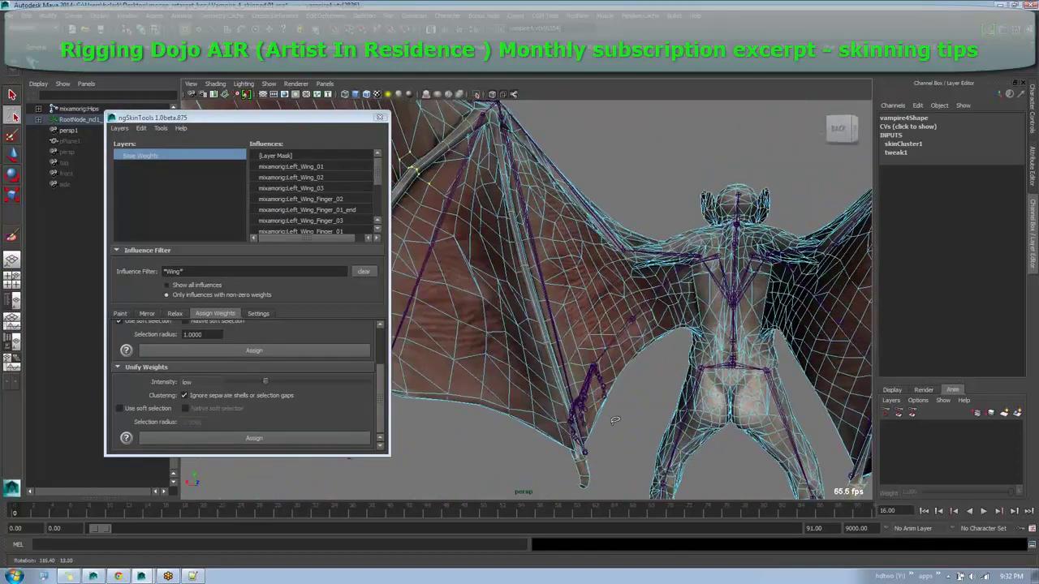
alt+middle_drag(614, 420, 740, 448)
alt+right_drag(633, 442, 690, 426)
alt+middle_drag(690, 427, 824, 442)
alt+drag(738, 334, 715, 330)
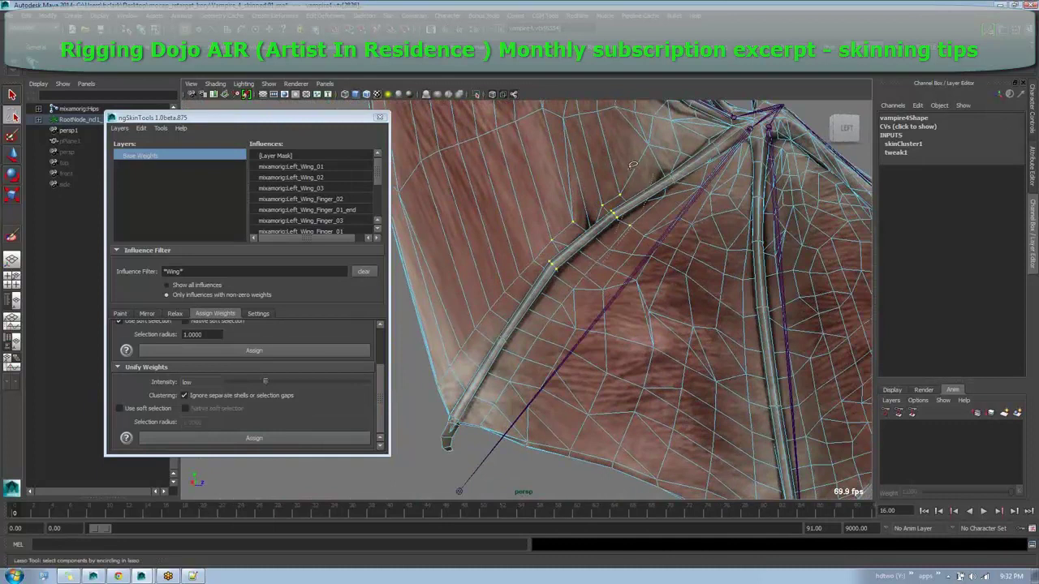
drag(485, 452, 513, 381)
click(272, 439)
click(272, 438)
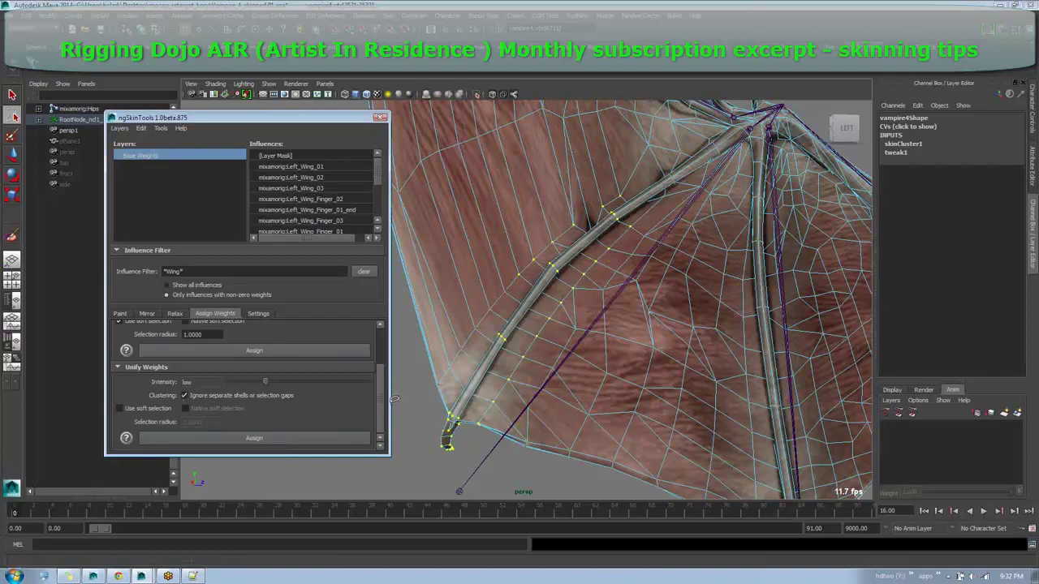
Clear the vertex selection and examine the vampire's full figure and wings from the front.
scroll(578, 307, down, 4)
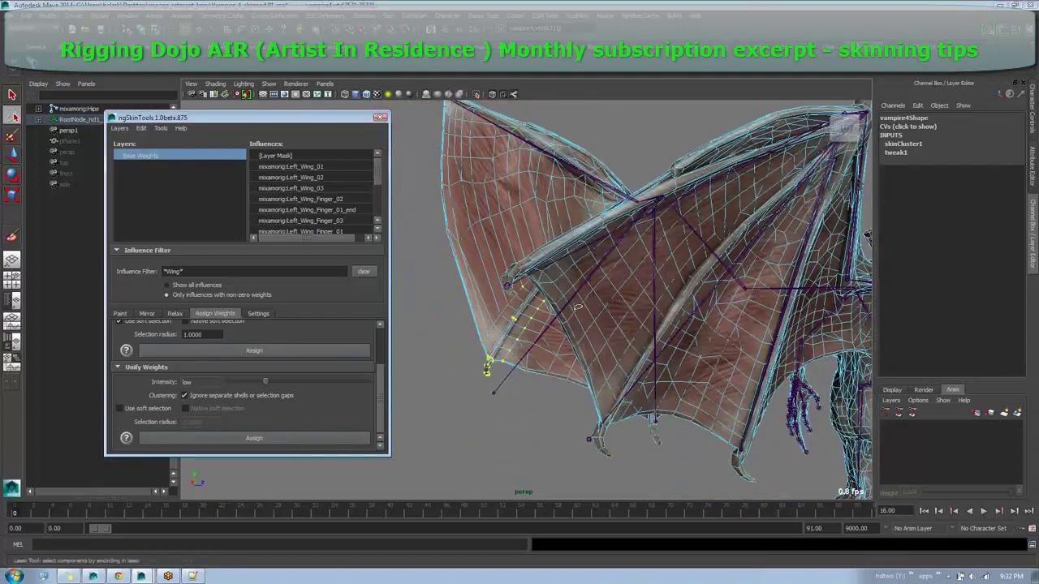
alt+drag(585, 304, 826, 317)
alt+drag(617, 334, 804, 347)
scroll(781, 331, down, 6)
click(781, 332)
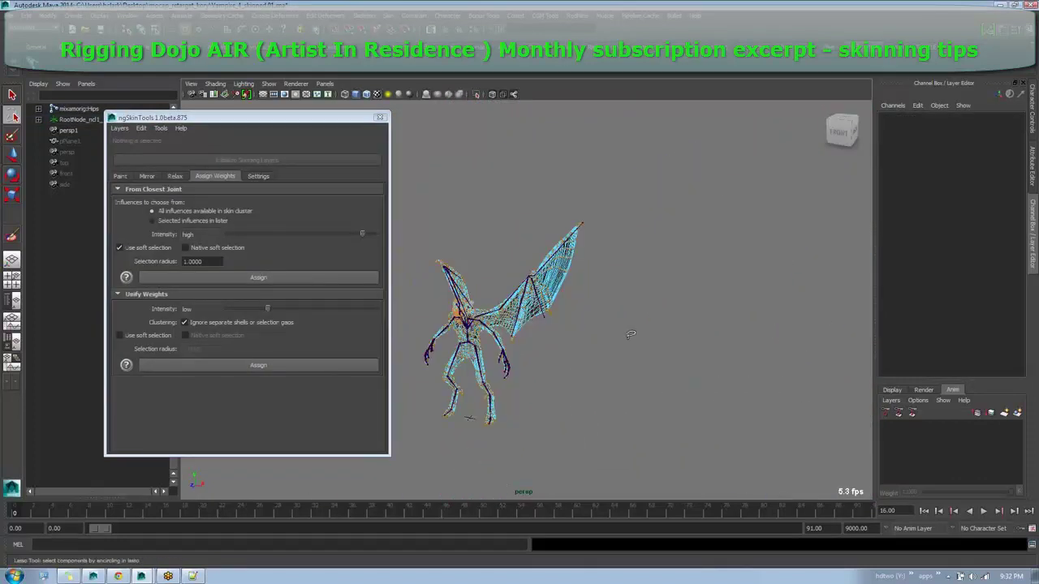
mouse_move(630, 333)
alt+mouse_down()
mouse_move(627, 236)
mouse_move(651, 263)
alt+mouse_up()
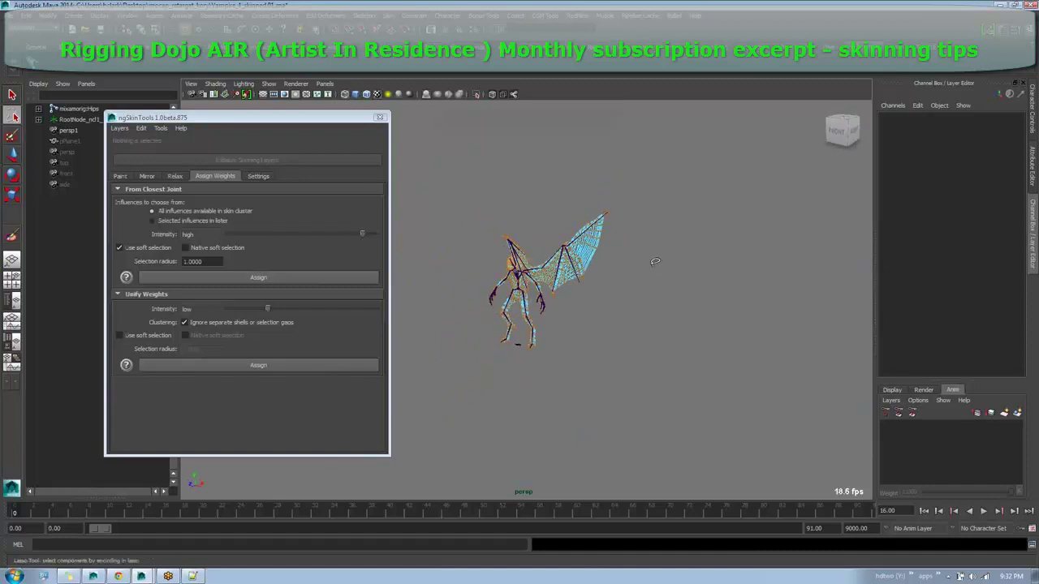
Return to object mode with nothing selected and display the vampire smooth shaded.
key(b)
key(F8)
key(F8)
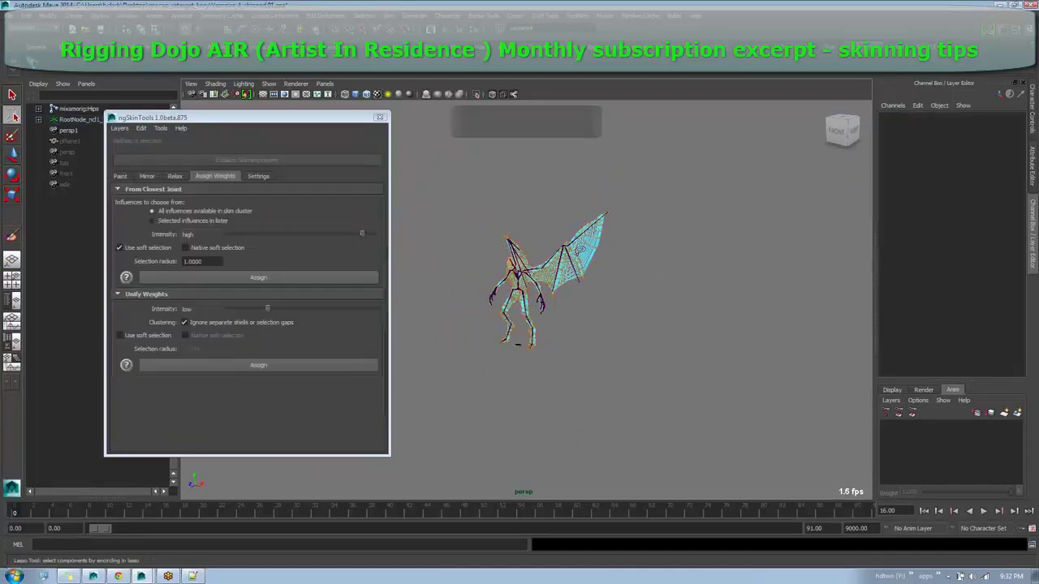
key(F8)
click(617, 282)
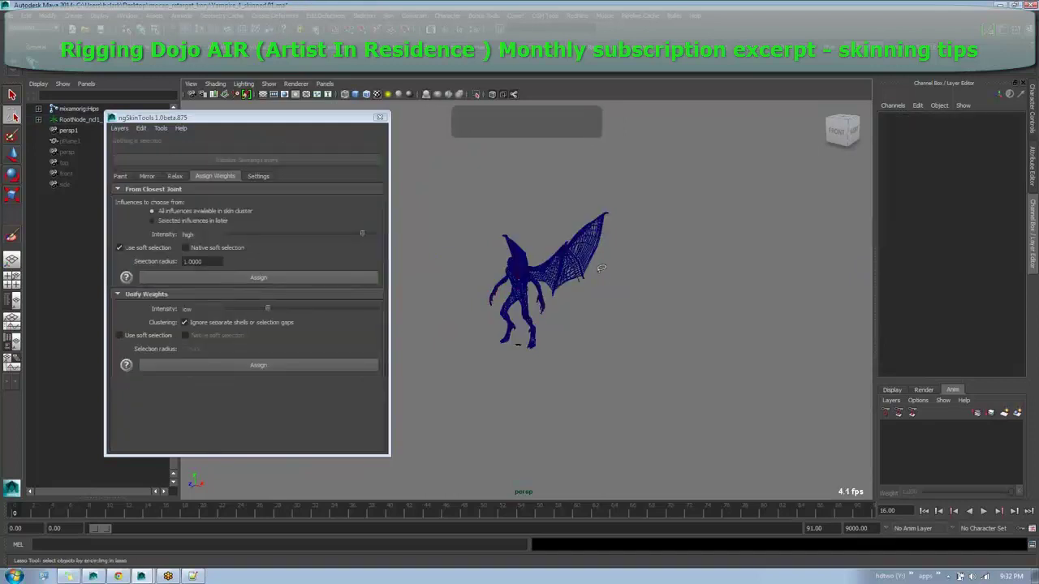
key(5)
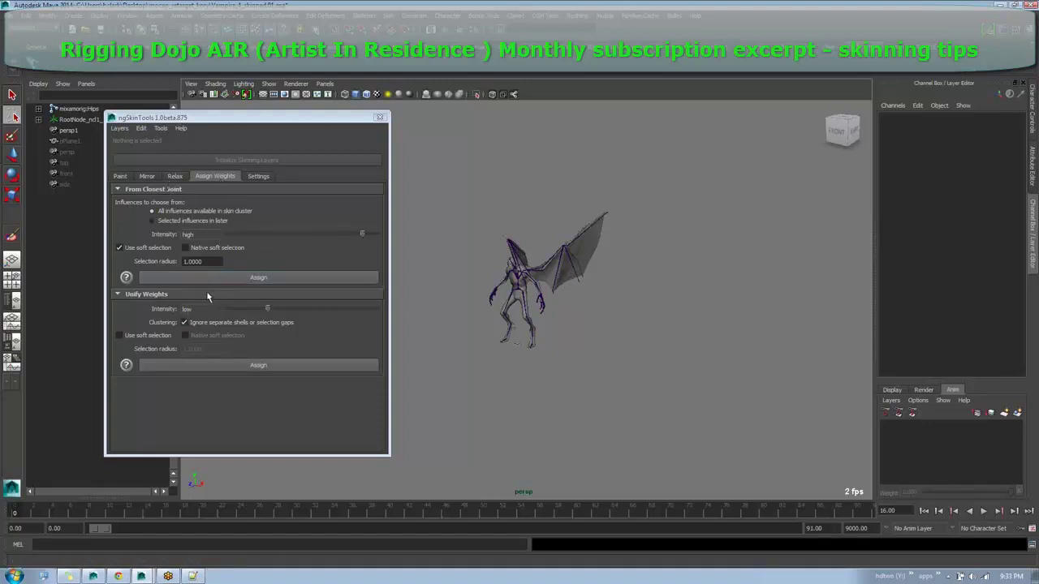
Examine the Unify Weights settings and the explanation of ignoring separate shells or selection gaps.
click(186, 294)
click(182, 294)
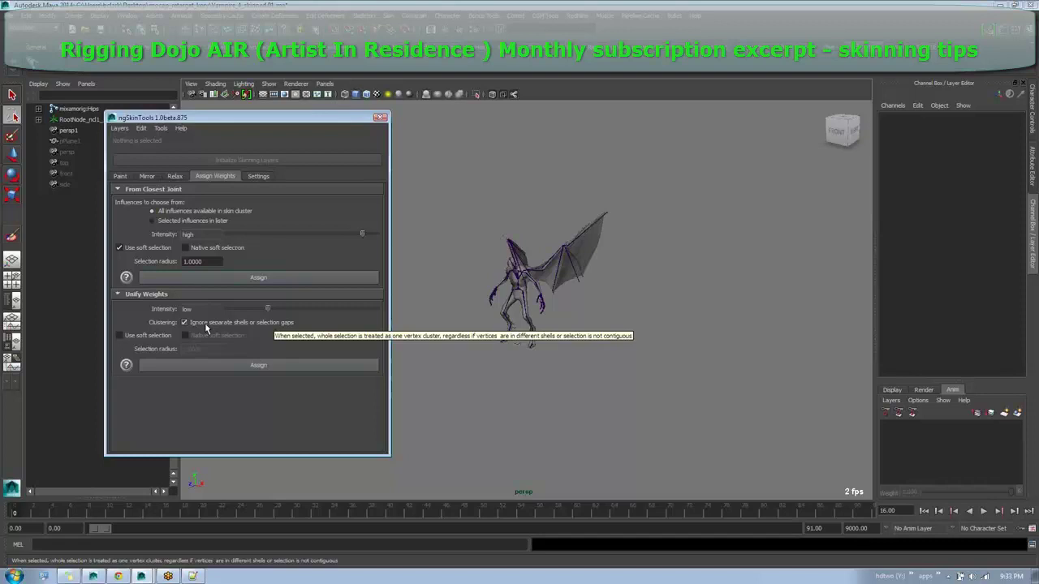
click(574, 210)
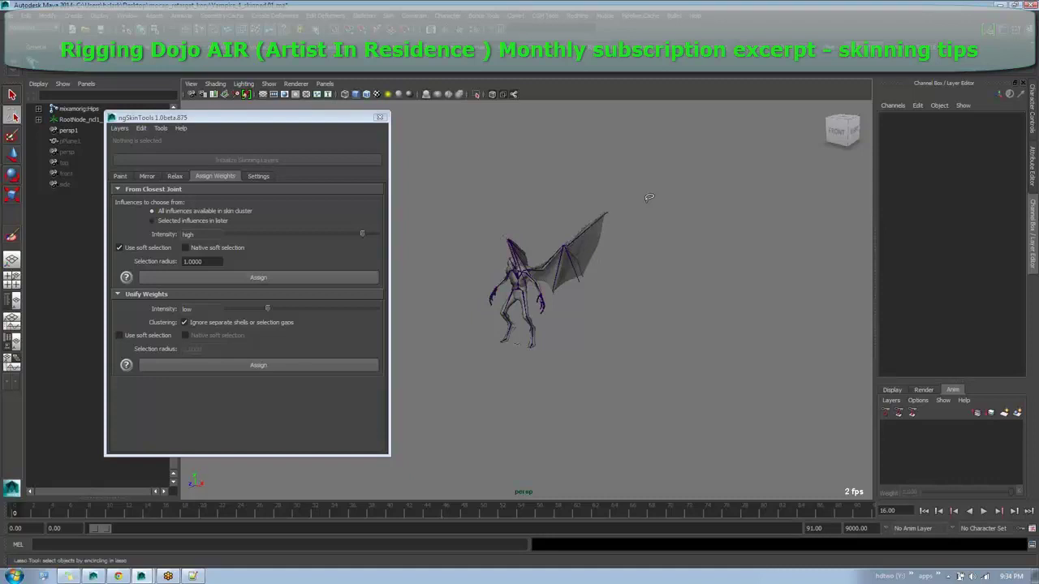
View the Relax and Mirror settings of ngSkinTools and reposition its window.
click(171, 177)
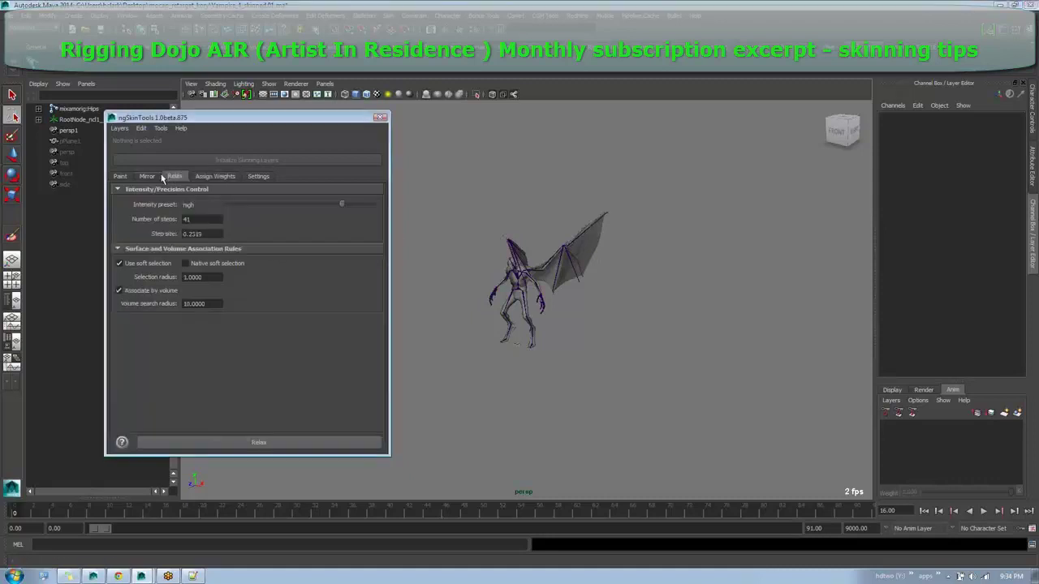
click(152, 177)
drag(224, 118, 275, 104)
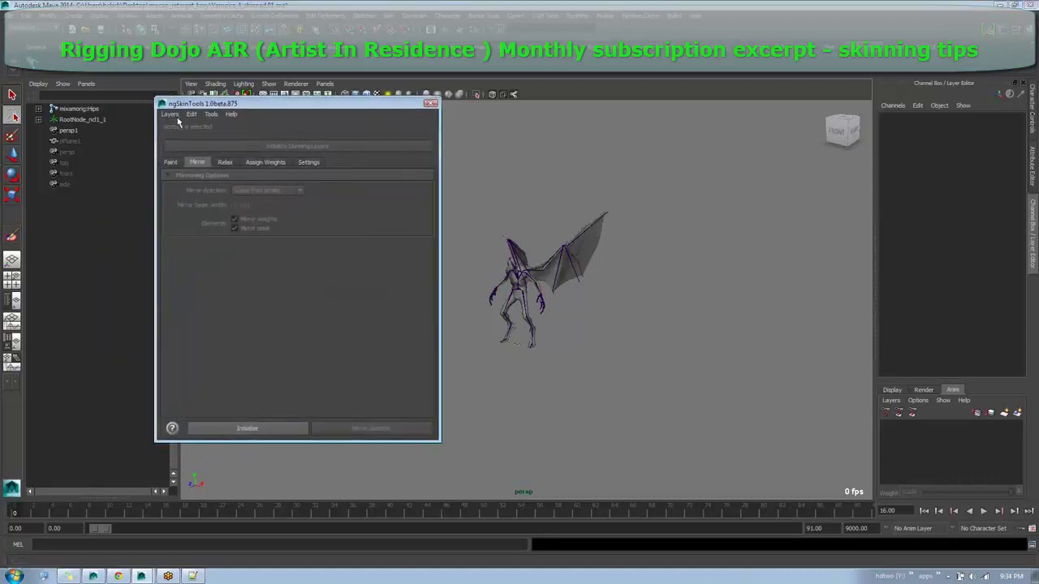
Open the ngSkinTools online manual, view the ngSkinTools website in Chrome, and switch back to Maya.
click(230, 114)
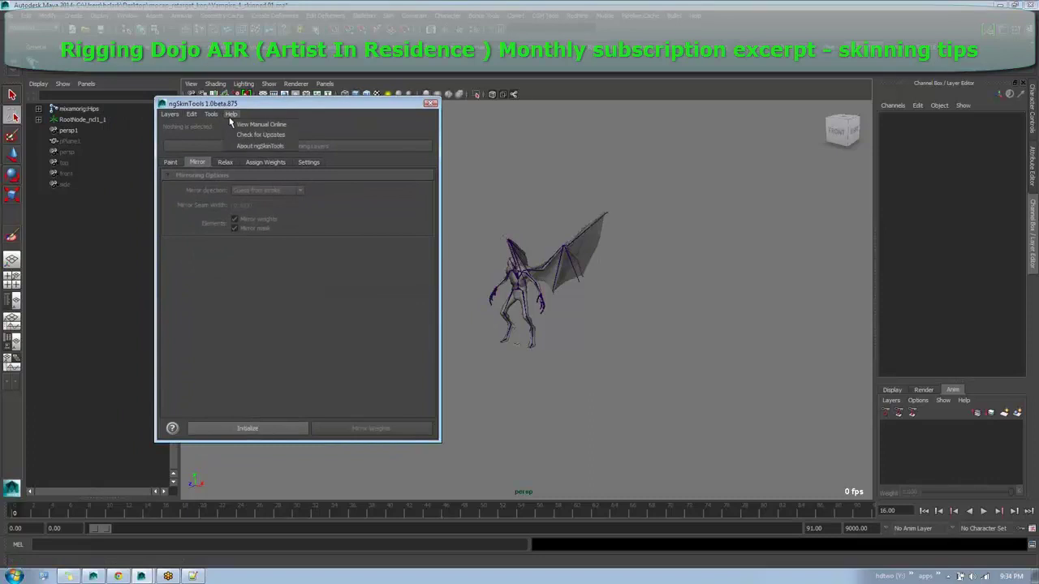
click(283, 127)
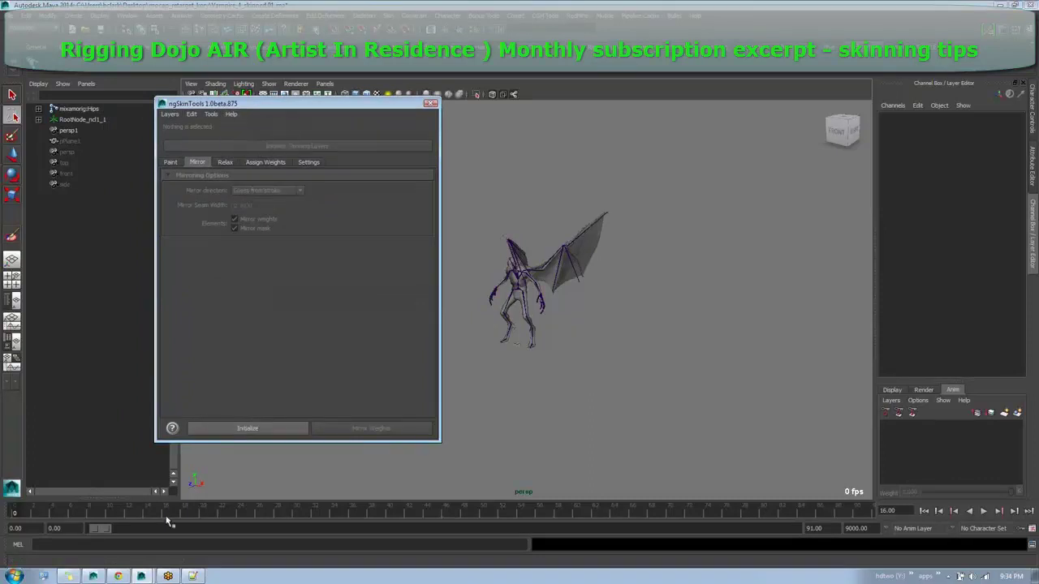
click(118, 577)
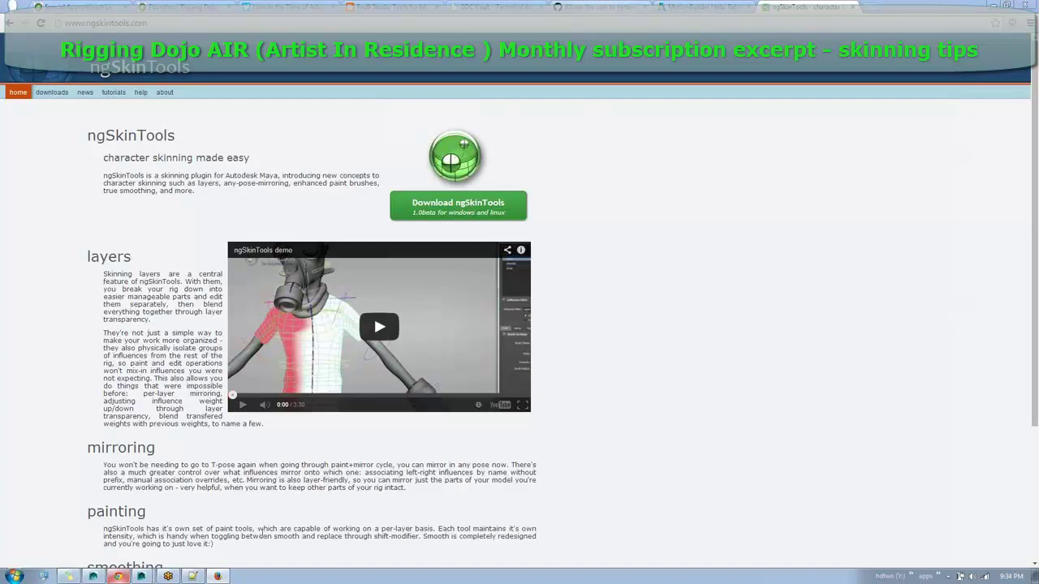
click(134, 564)
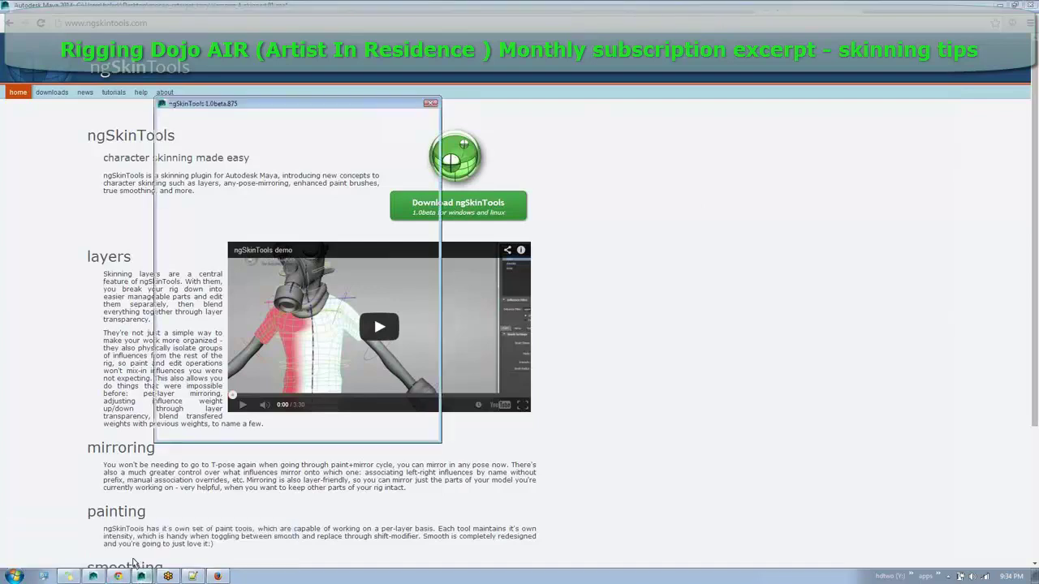
Show the ngSkinTools skin settings for the vampire mesh and enable the maximum influences per vertex limit.
click(315, 164)
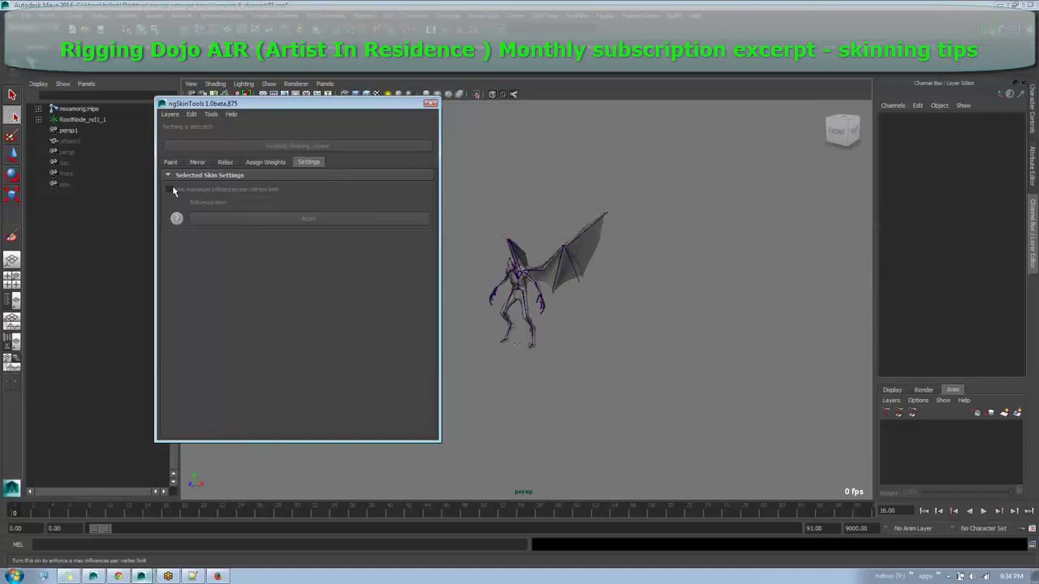
click(553, 254)
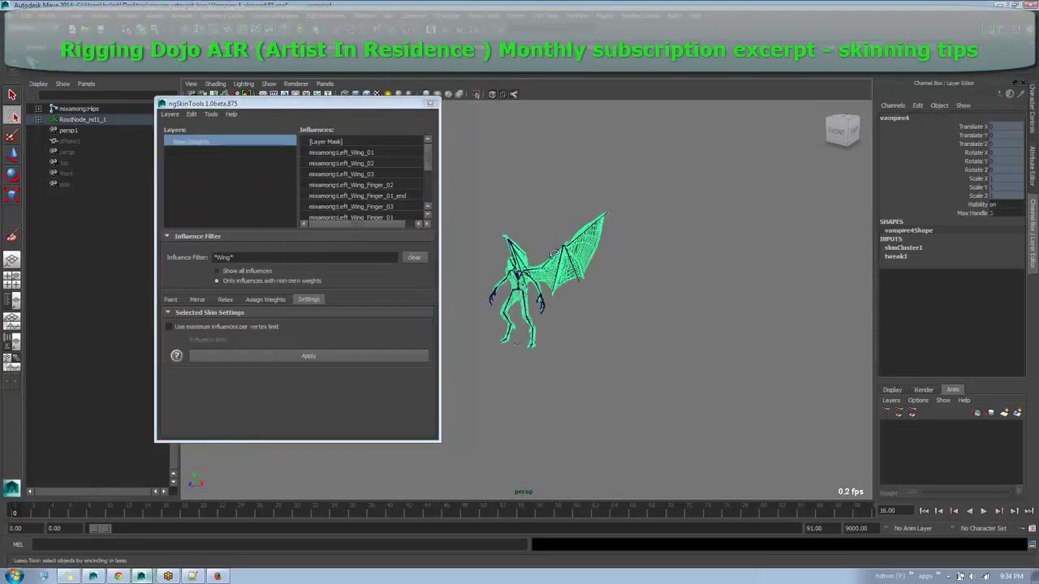
click(219, 329)
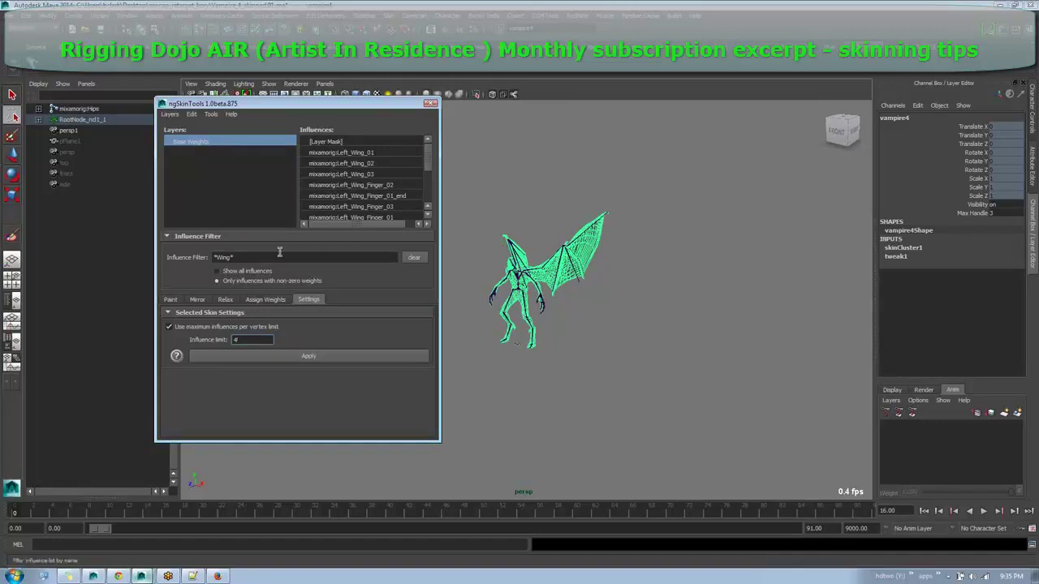
View the Relax and Assign Weights settings of ngSkinTools and close its window.
click(232, 299)
click(262, 299)
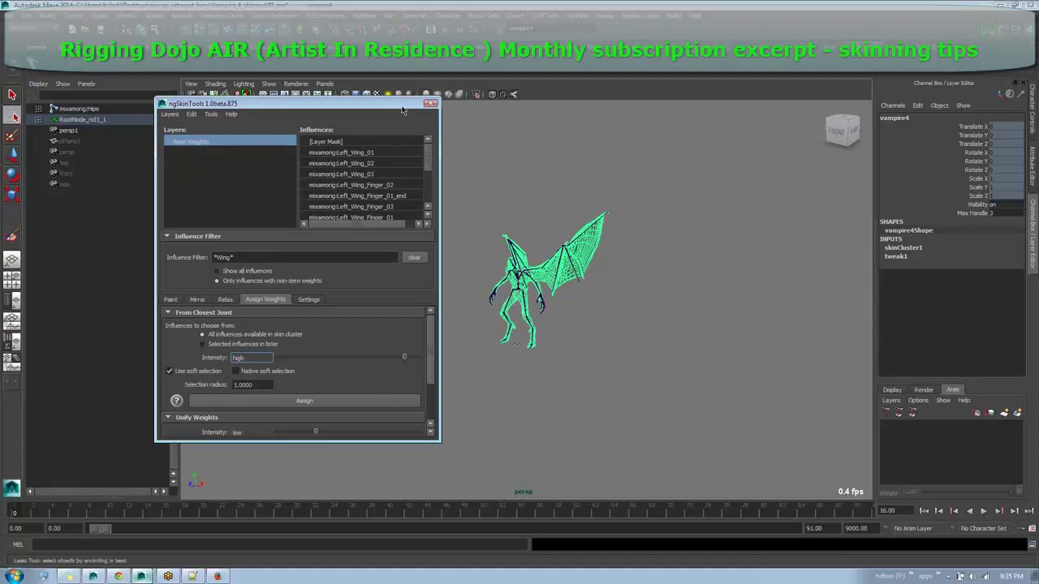
drag(403, 103, 416, 105)
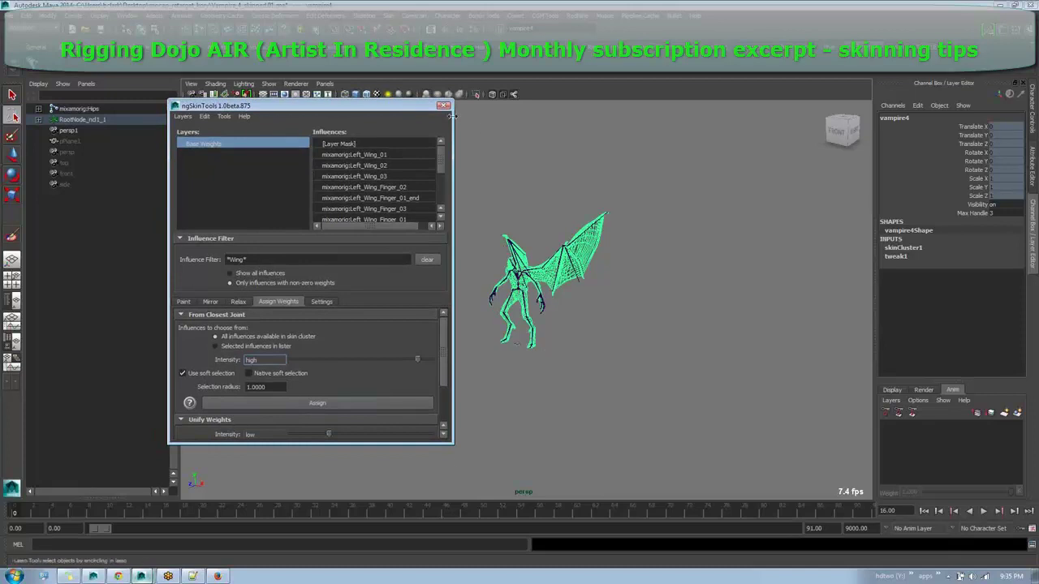
mouse_move(427, 109)
mouse_down()
mouse_move(457, 124)
mouse_move(434, 115)
mouse_up()
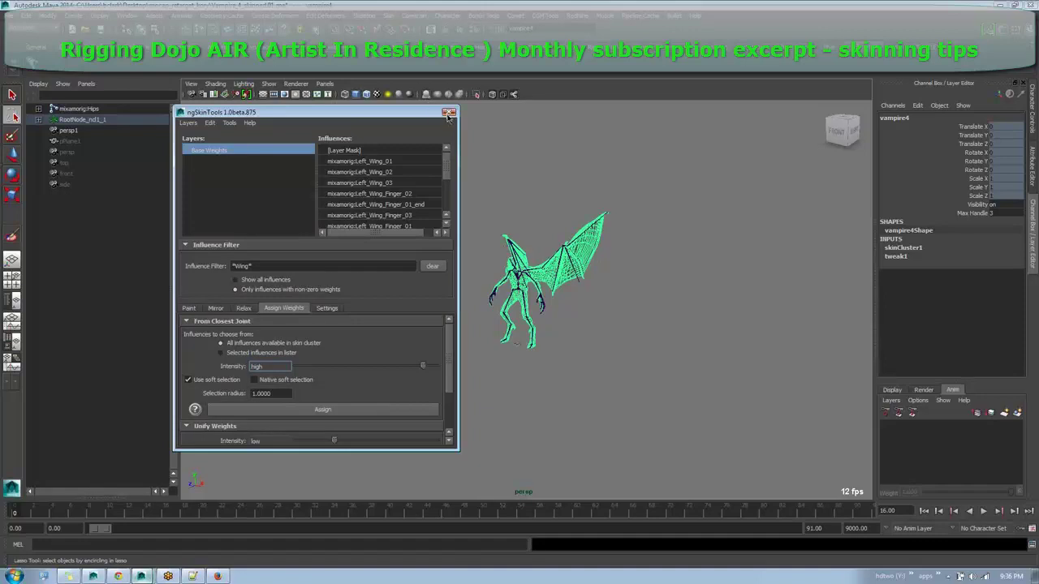
click(449, 112)
Select the left wing's finger joint and the vampire mesh in turn, and clear the selection.
scroll(554, 208, up, 2)
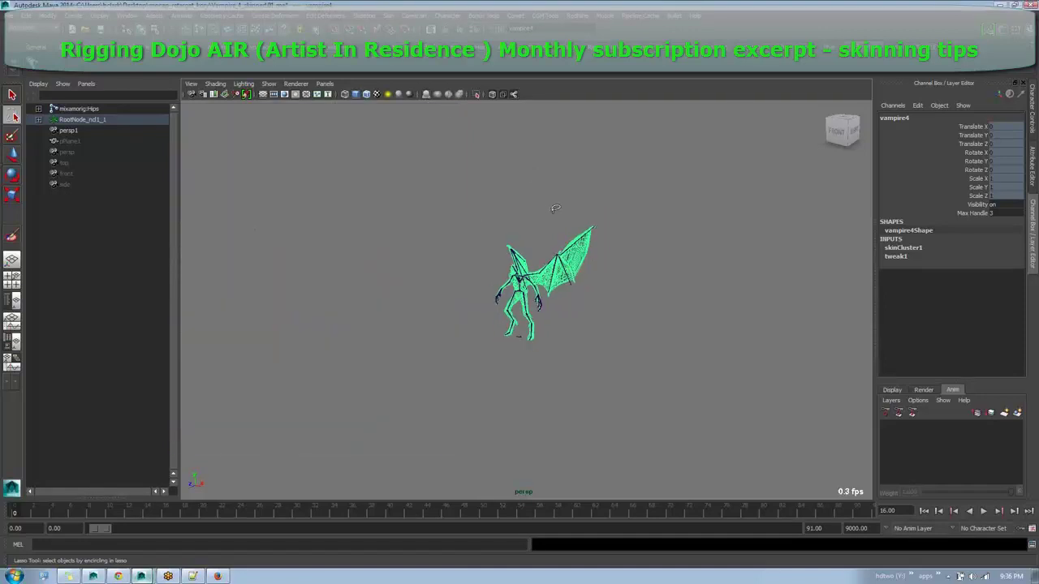
scroll(555, 208, up, 3)
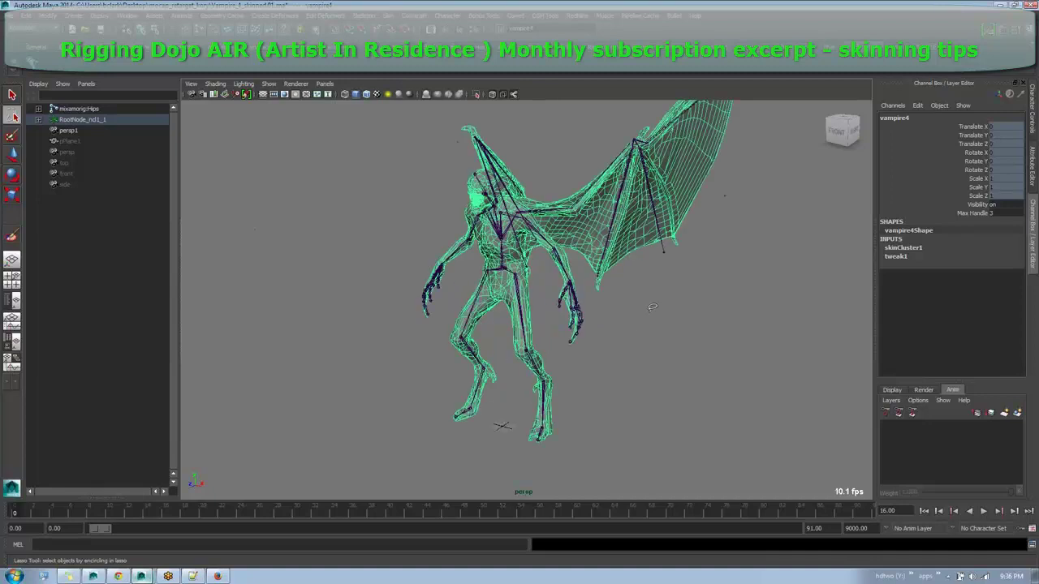
click(612, 241)
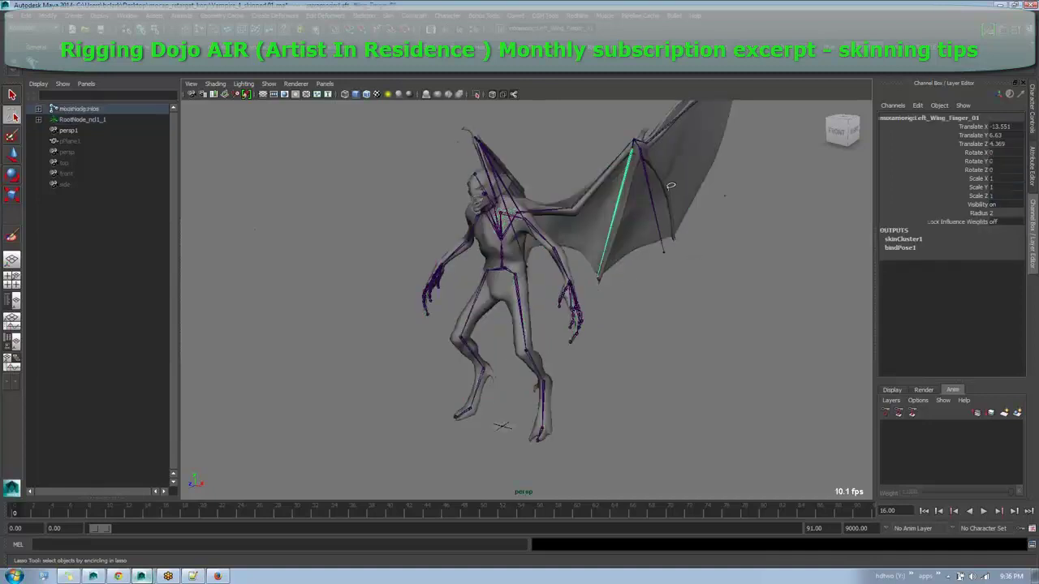
click(703, 177)
click(674, 234)
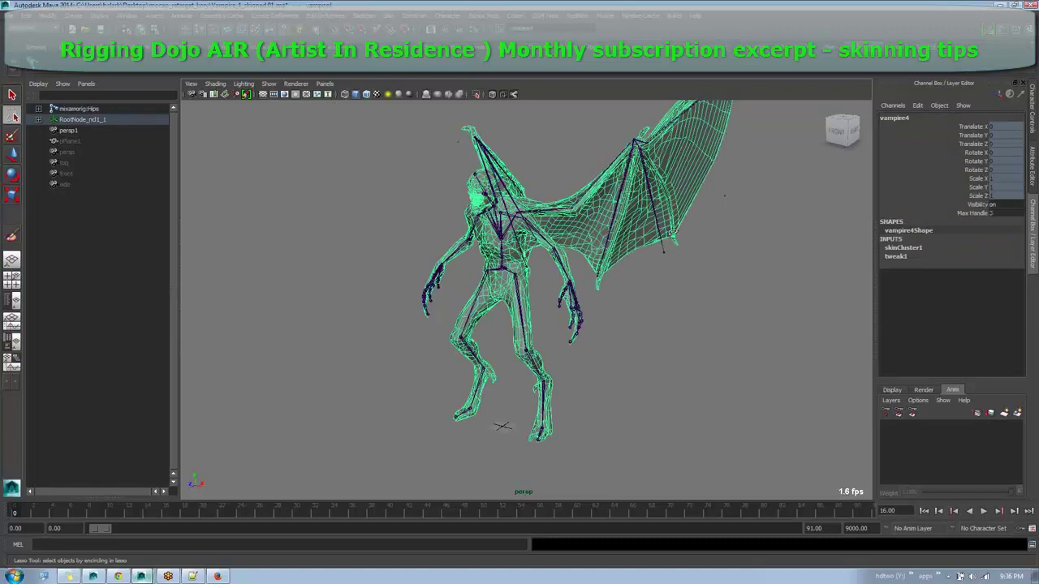
click(633, 266)
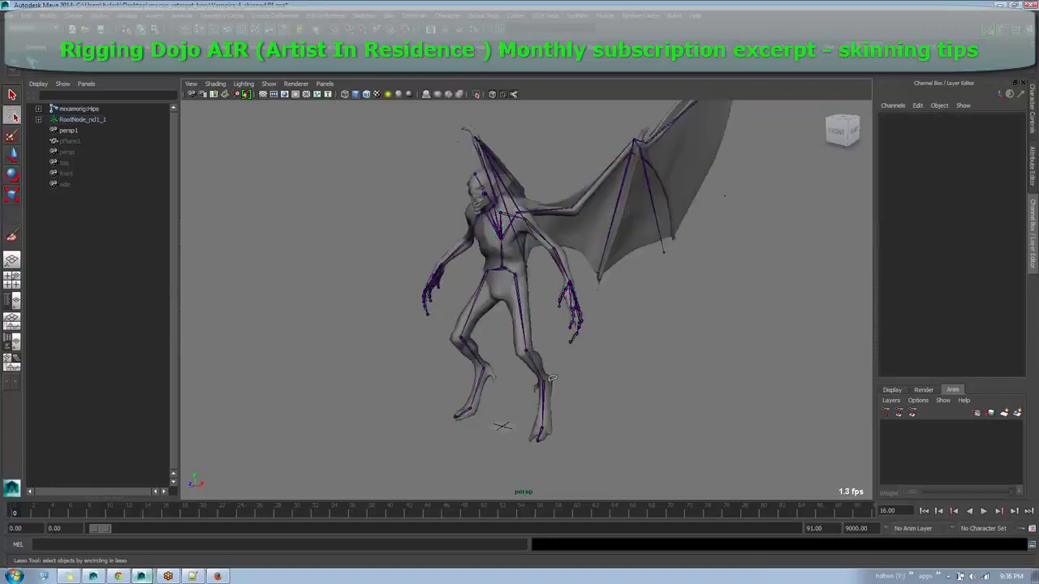